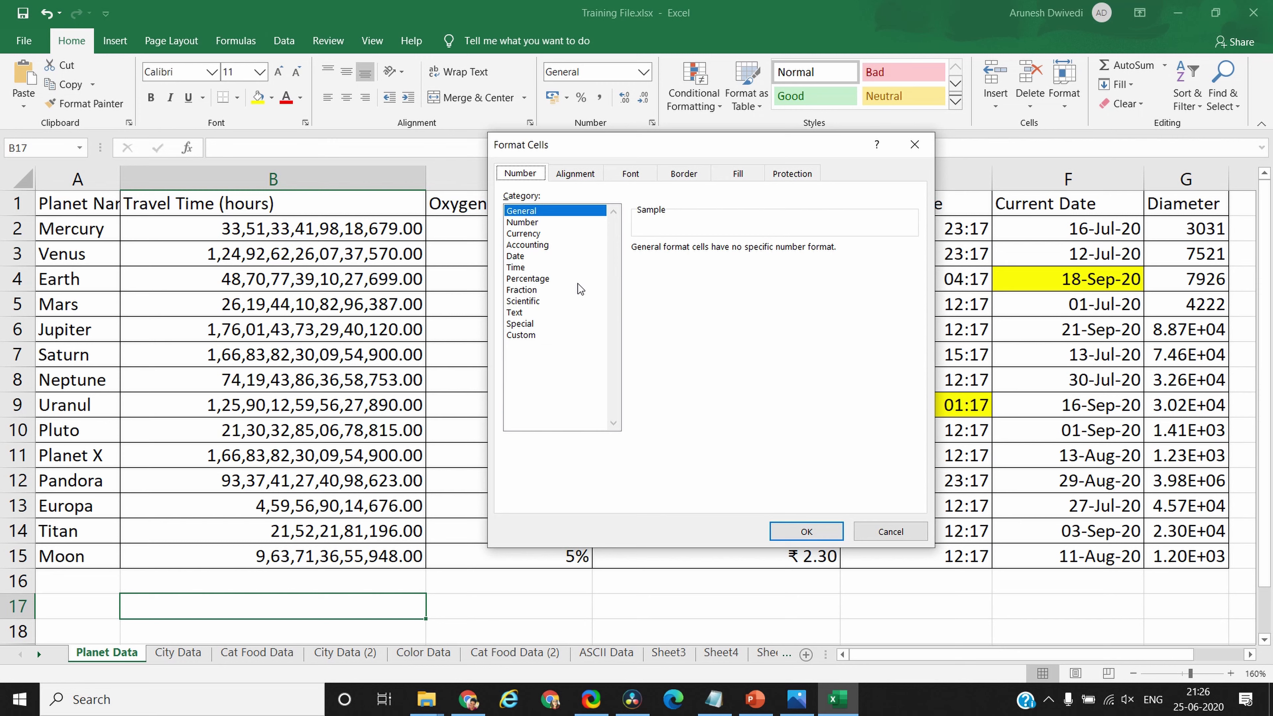
key(ctrl+shift+Tab)
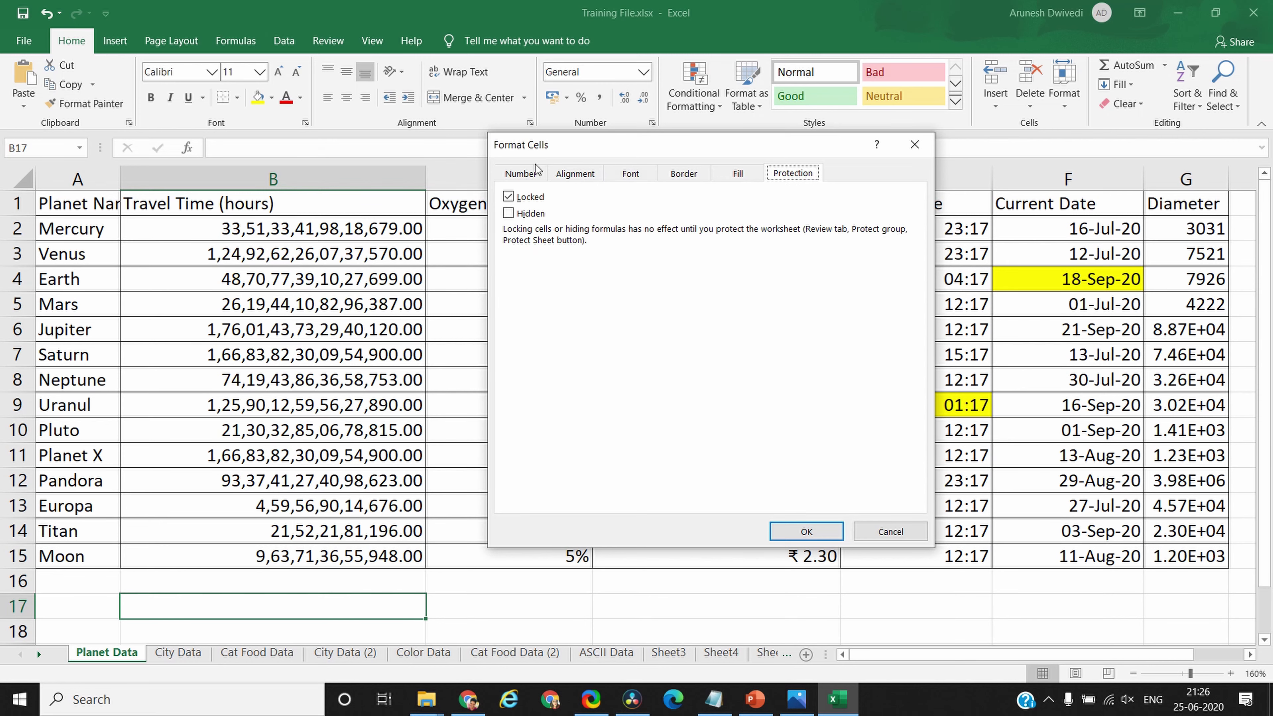
click(516, 174)
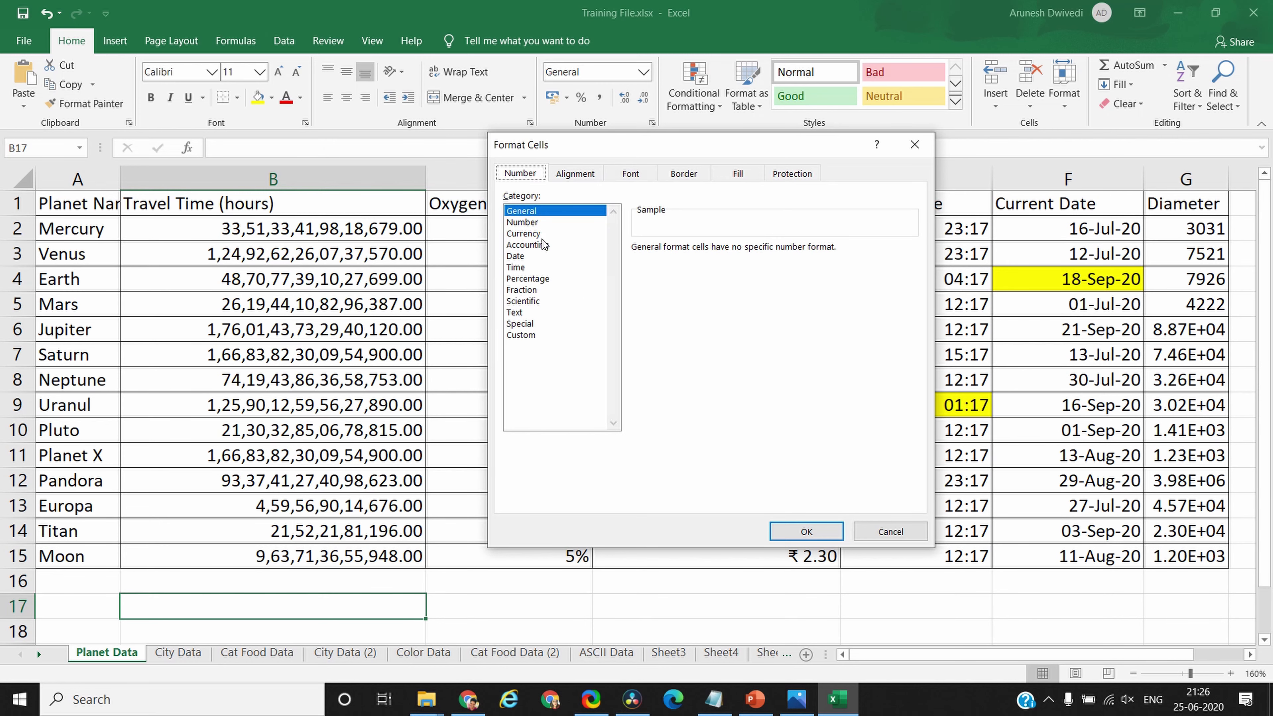
click(884, 532)
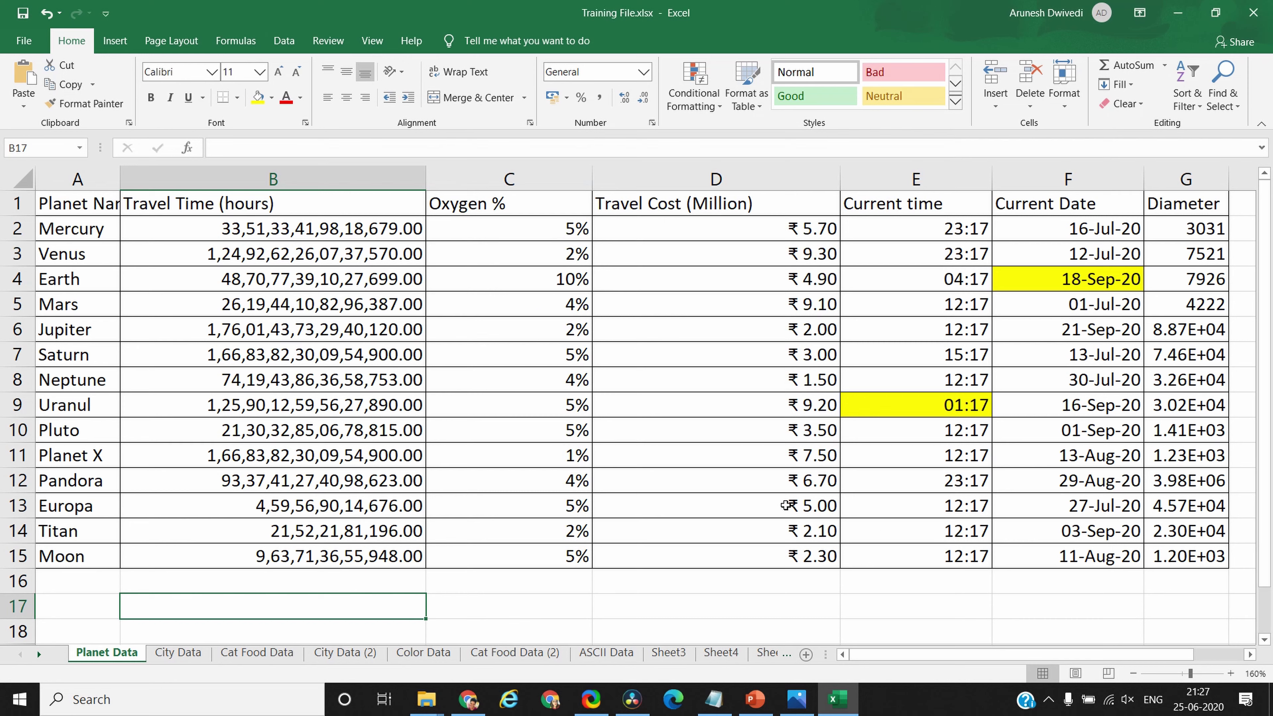
Enter the date 6-Jul-20 in cell B17 and change its number format to General
text(6-Jul20)
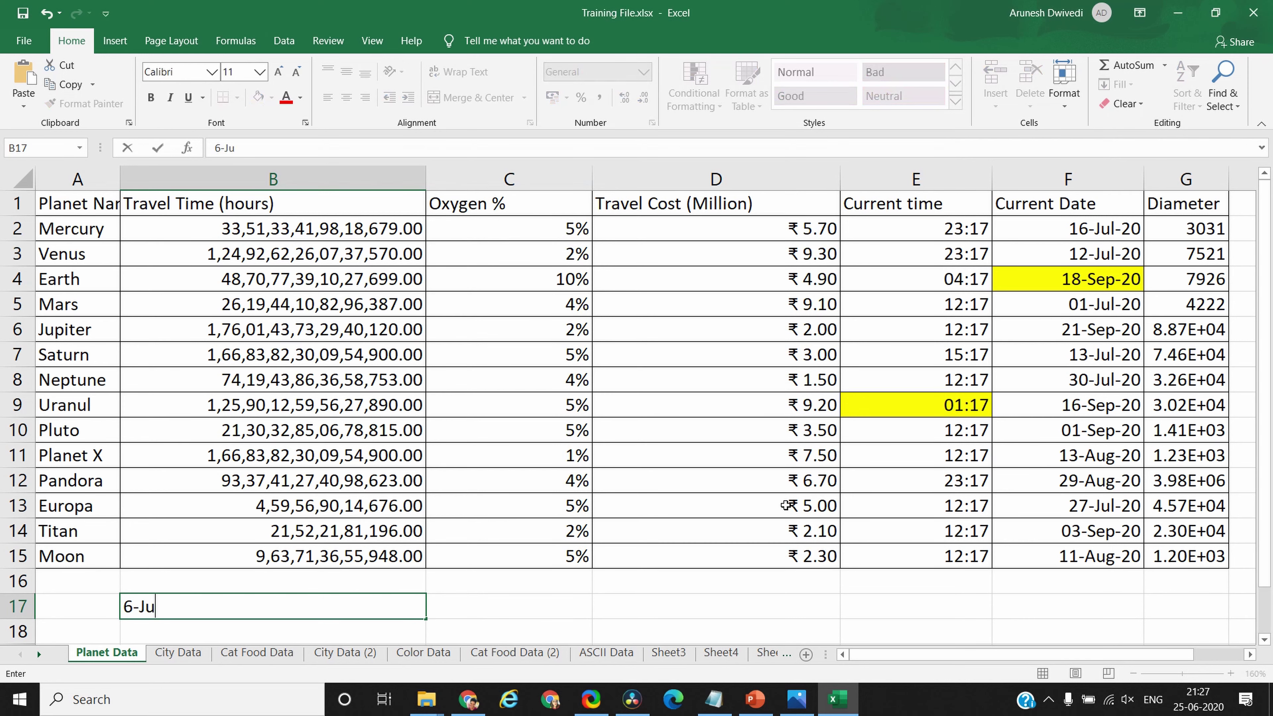
key(Tab)
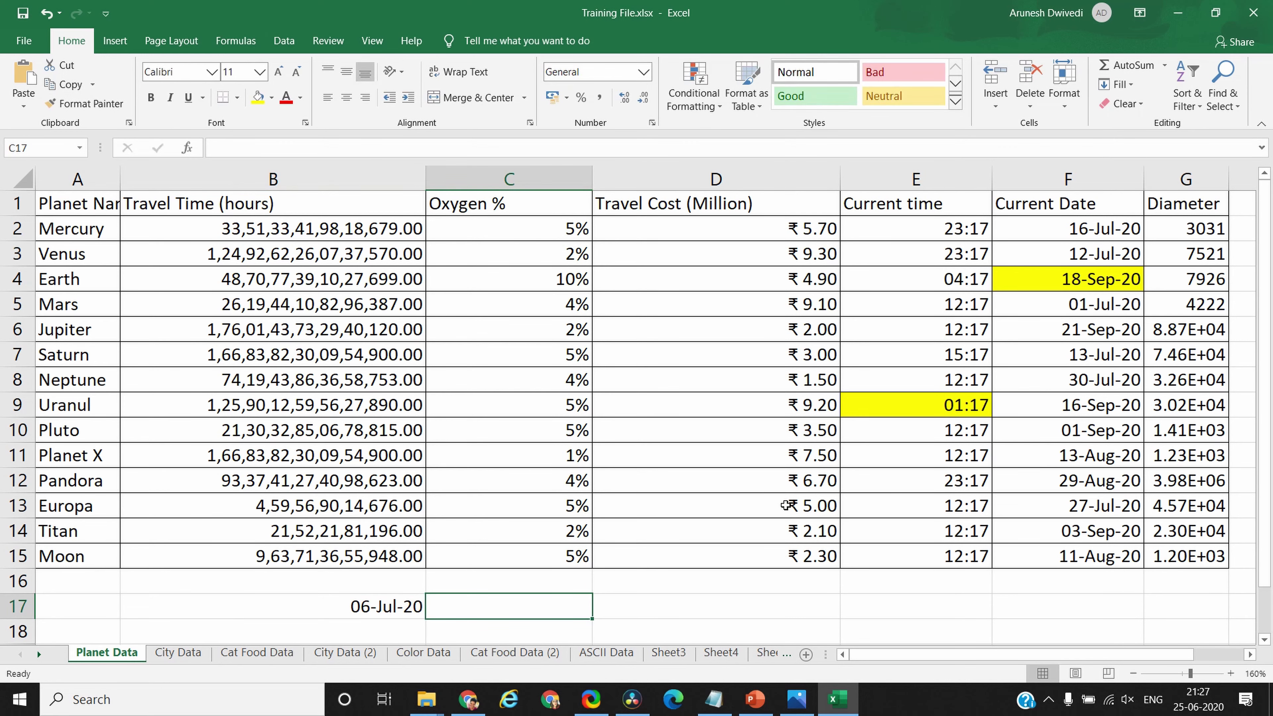
key(shift+Tab)
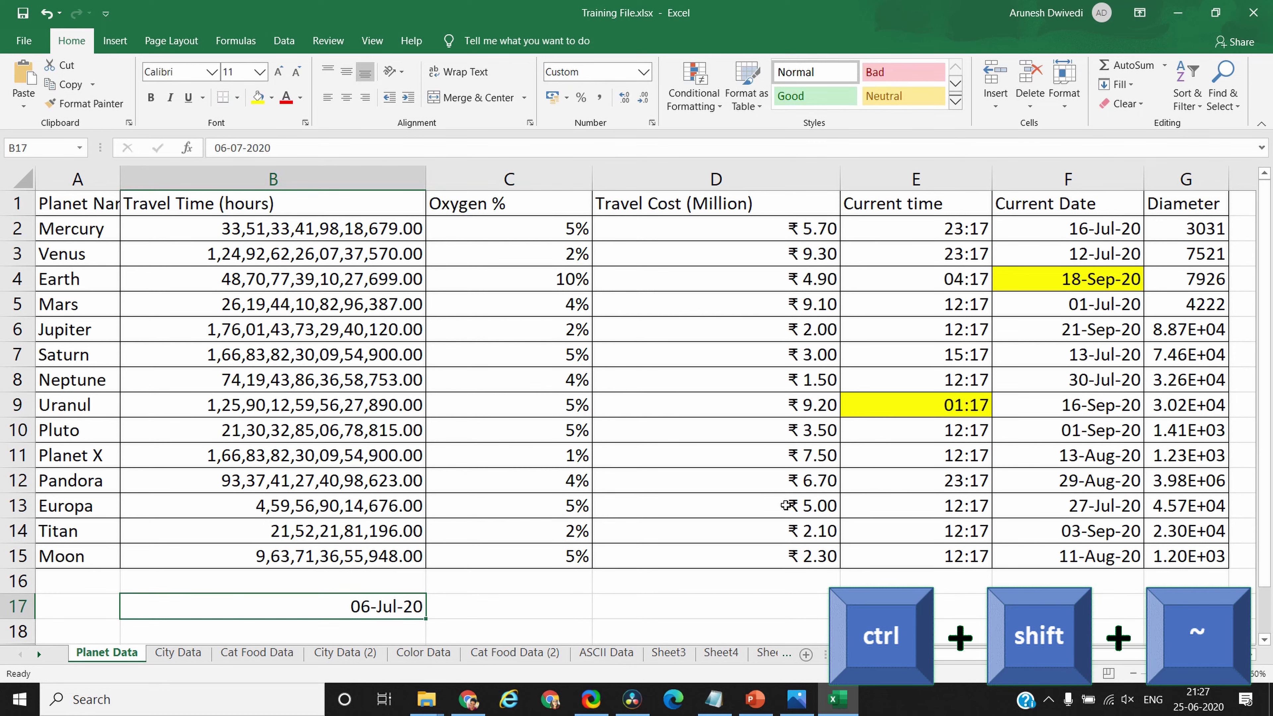
key(ctrl+shift+asciitilde)
Change the number format of Europa's Oxygen % cell, C13, to General
key(Right)
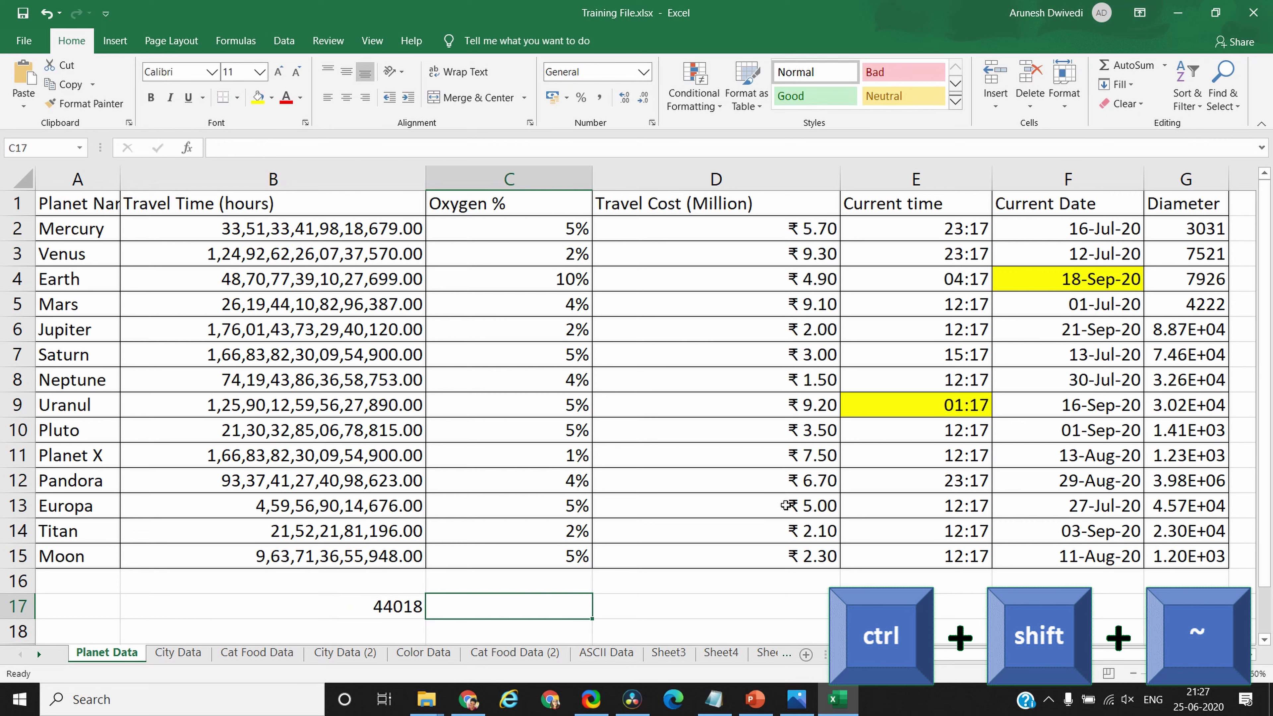
key(Up)
key(Up)
key(Up)
key(Up)
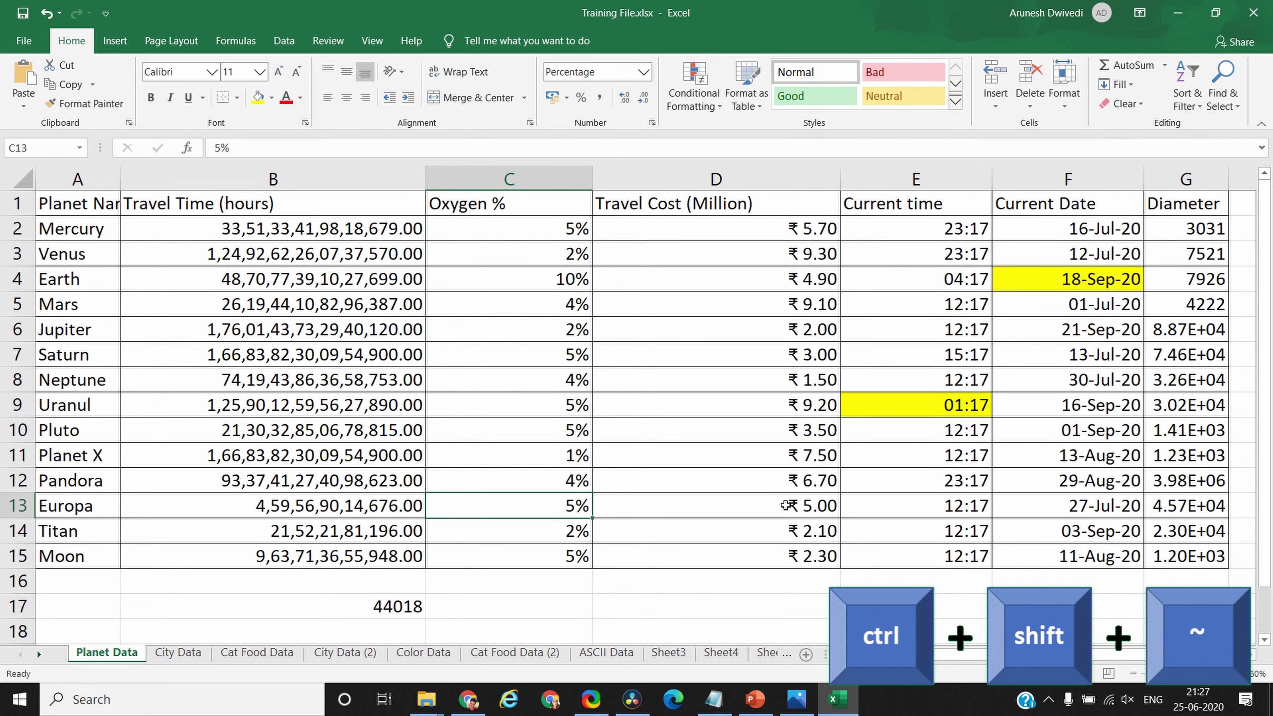
key(ctrl+shift+asciitilde)
Change Planet X's travel cost in D11 and current time in E11 to the General number format
key(Right)
key(Right)
key(Left)
key(Up)
key(Up)
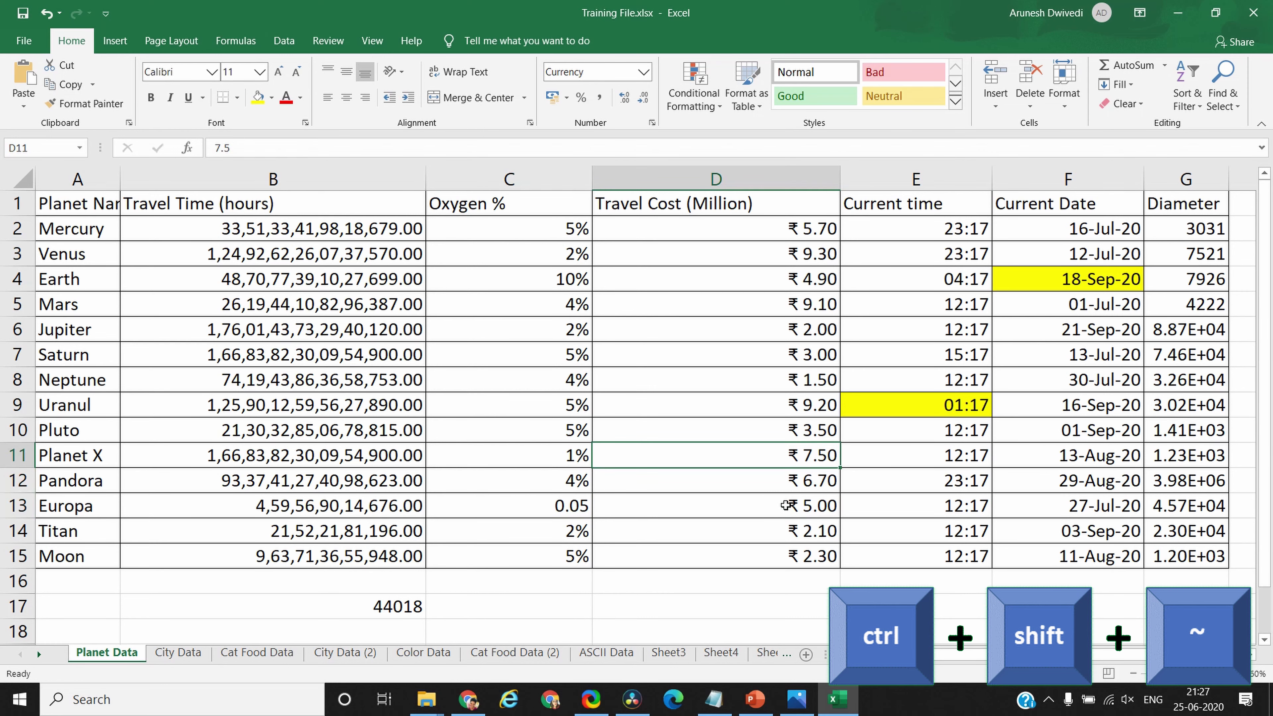
key(ctrl+shift+asciitilde)
key(Right)
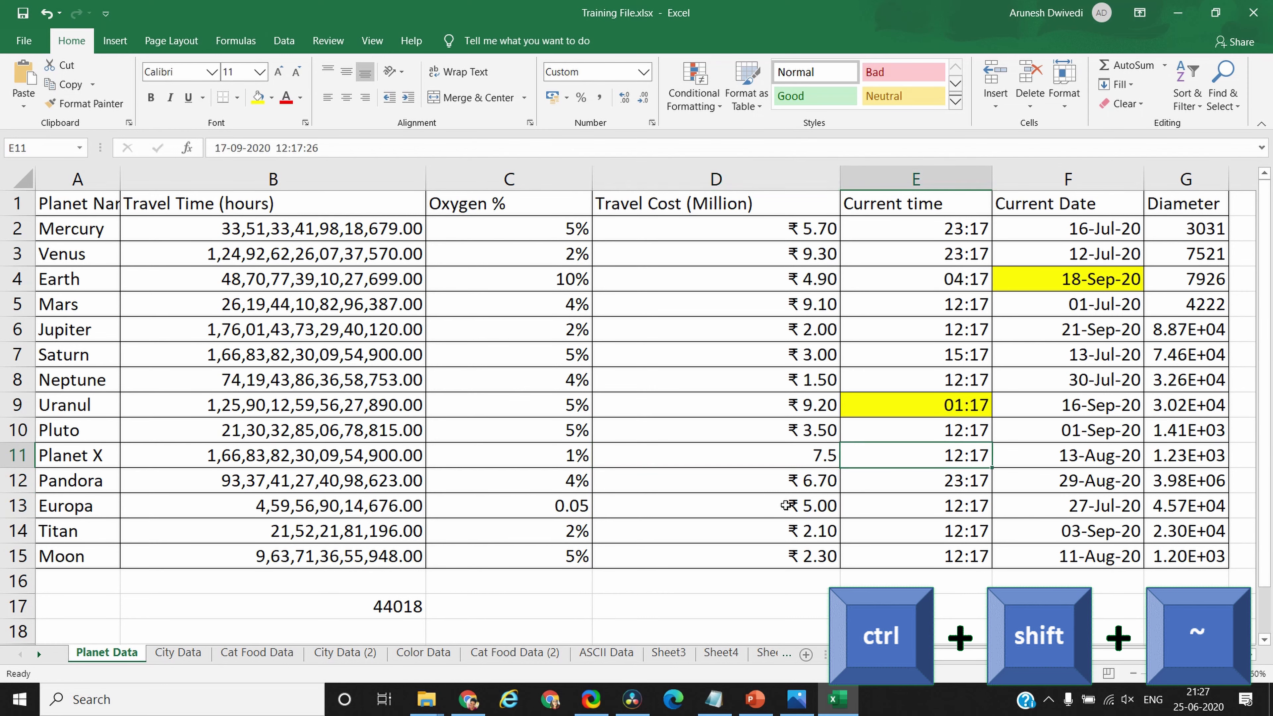
key(ctrl+shift+asciitilde)
Change Neptune's current date in cell F8 to the General number format
key(Right)
key(Up)
key(Up)
key(Up)
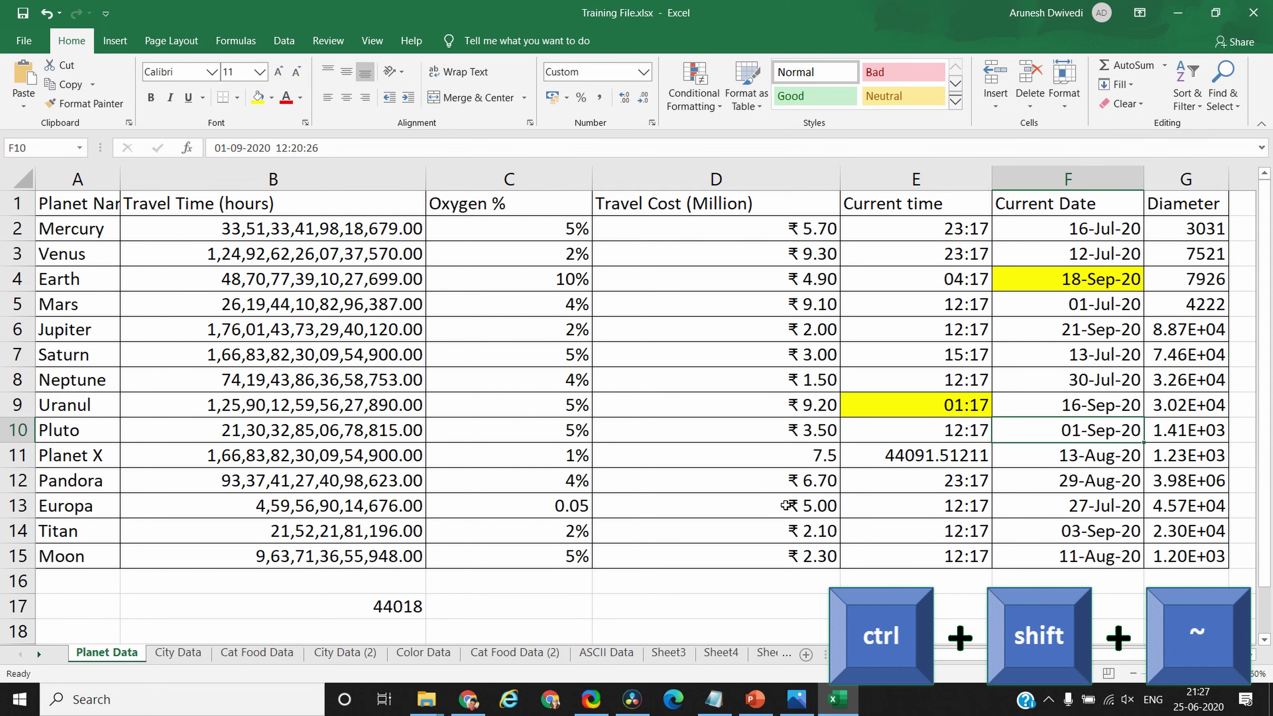
key(ctrl+shift+asciitilde)
Change Planet X's diameter in cell G11 to the General number format
key(Right)
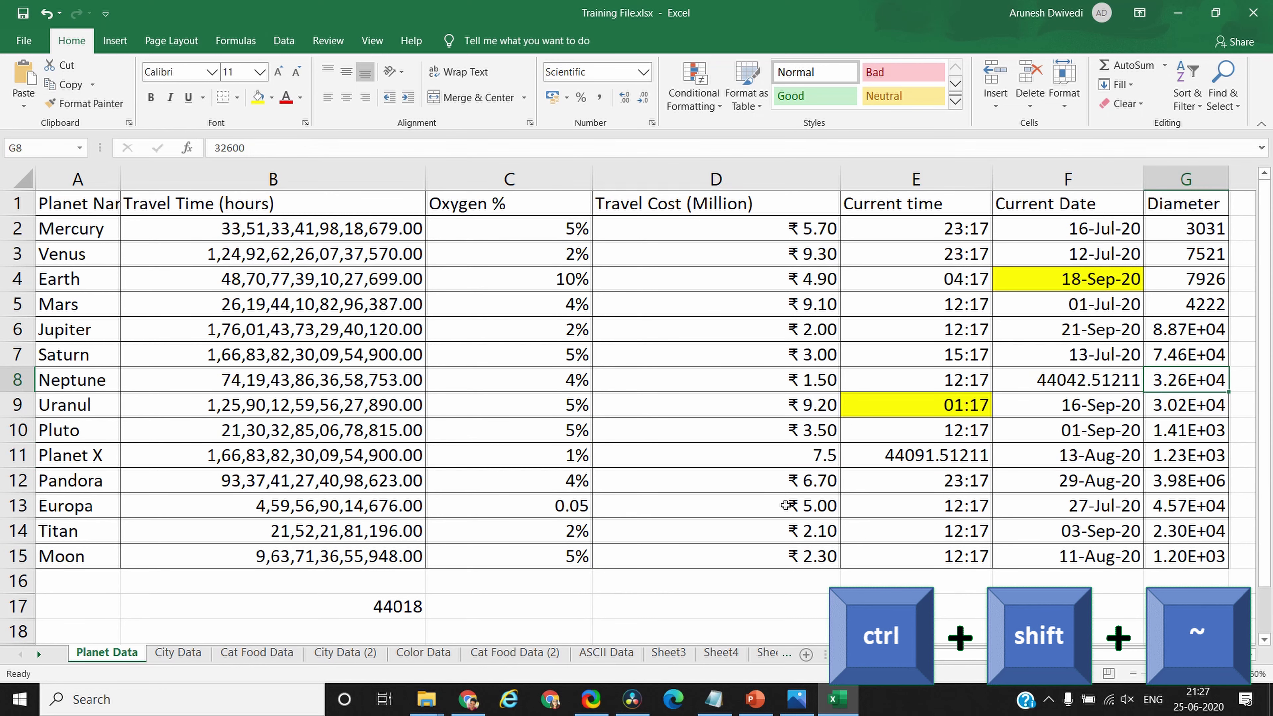
key(Down)
key(Down)
key(Down)
key(ctrl+shift+asciitilde)
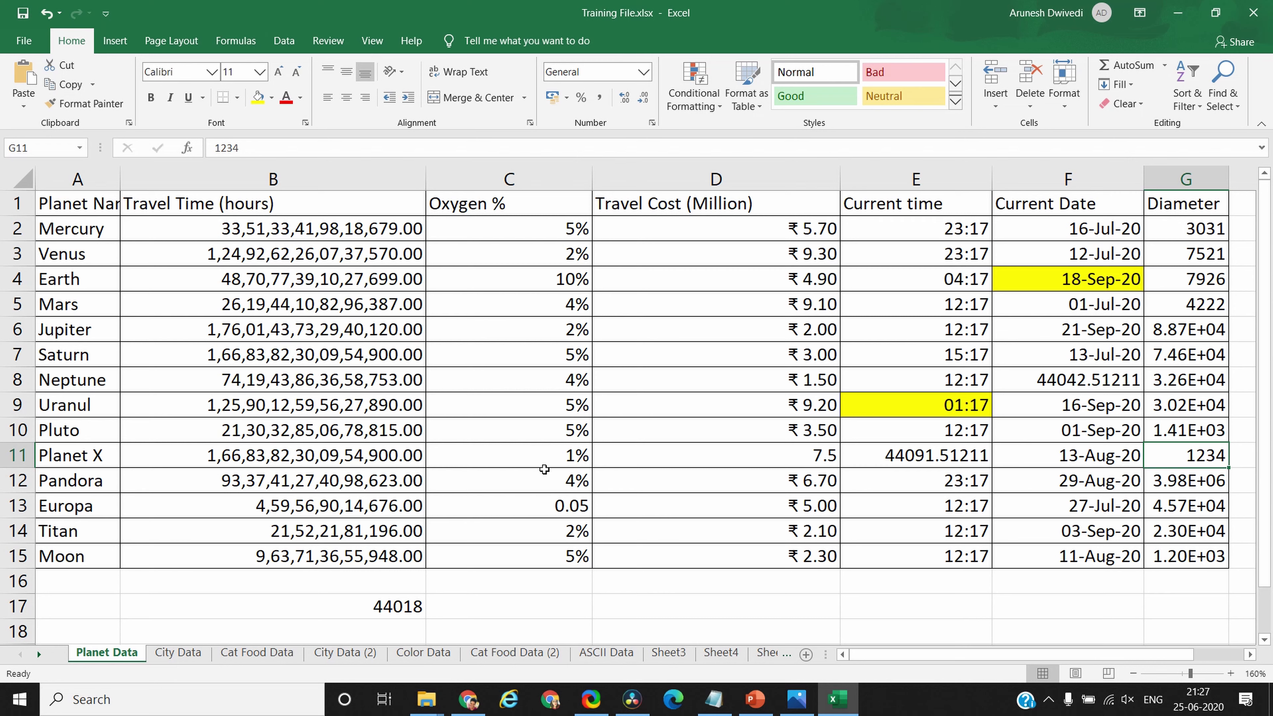
Choose the Number category for cell G11, with negative numbers shown in red with a minus sign
key(ctrl+1)
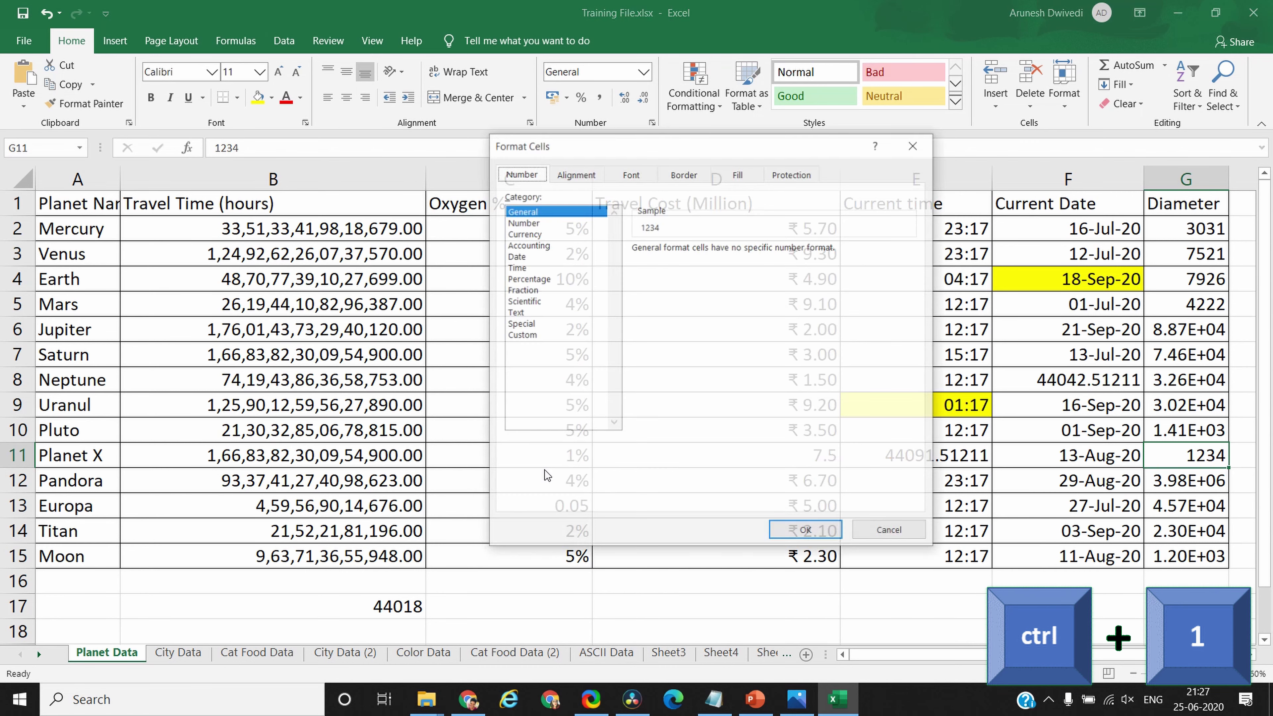
click(547, 224)
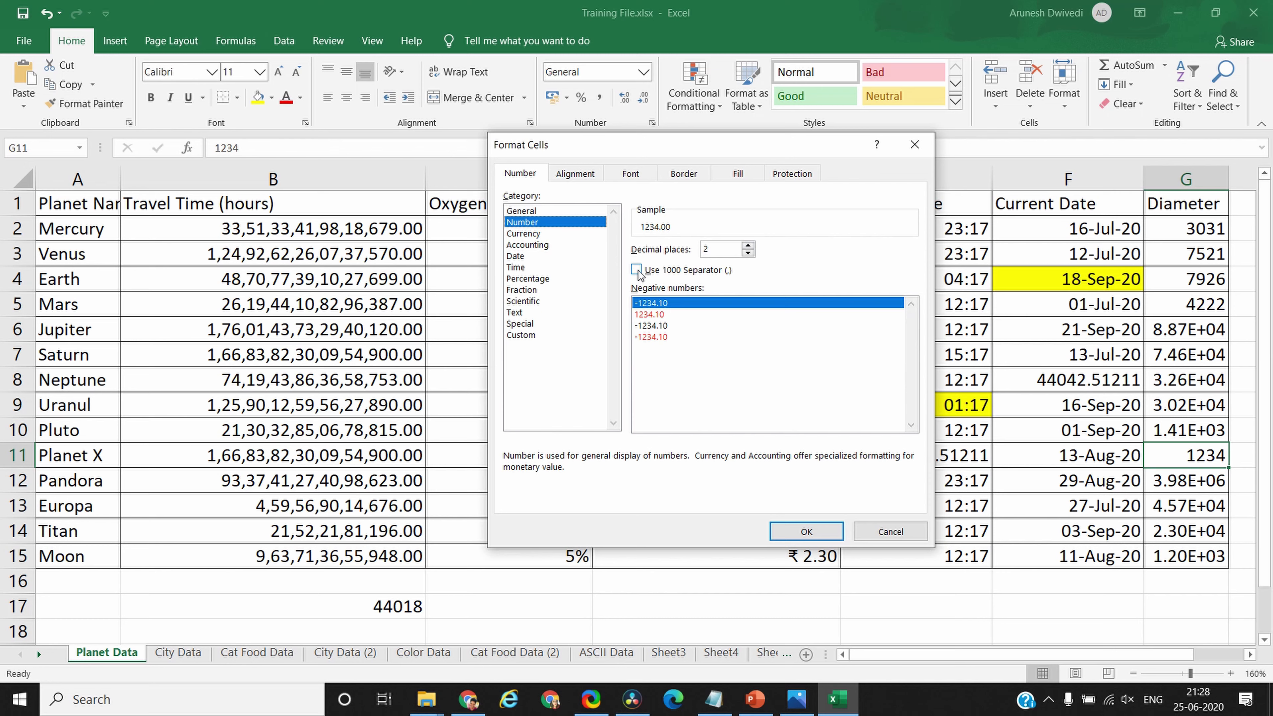
click(661, 314)
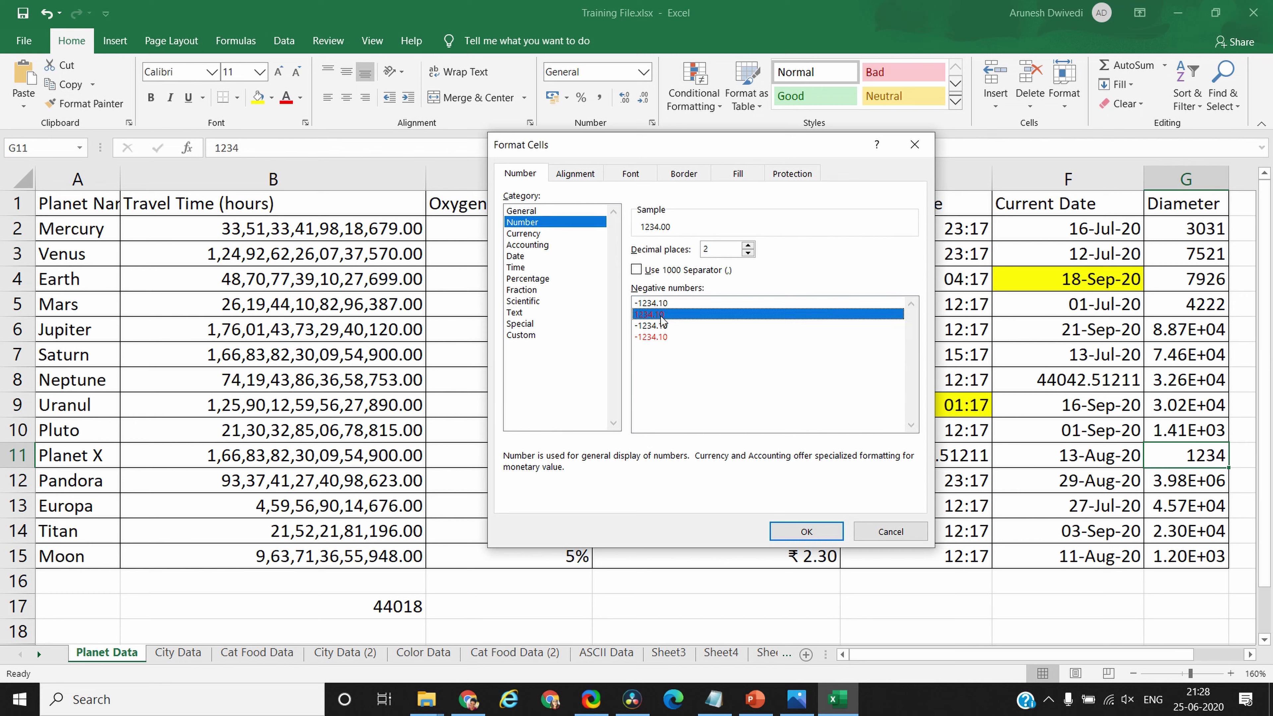
click(664, 338)
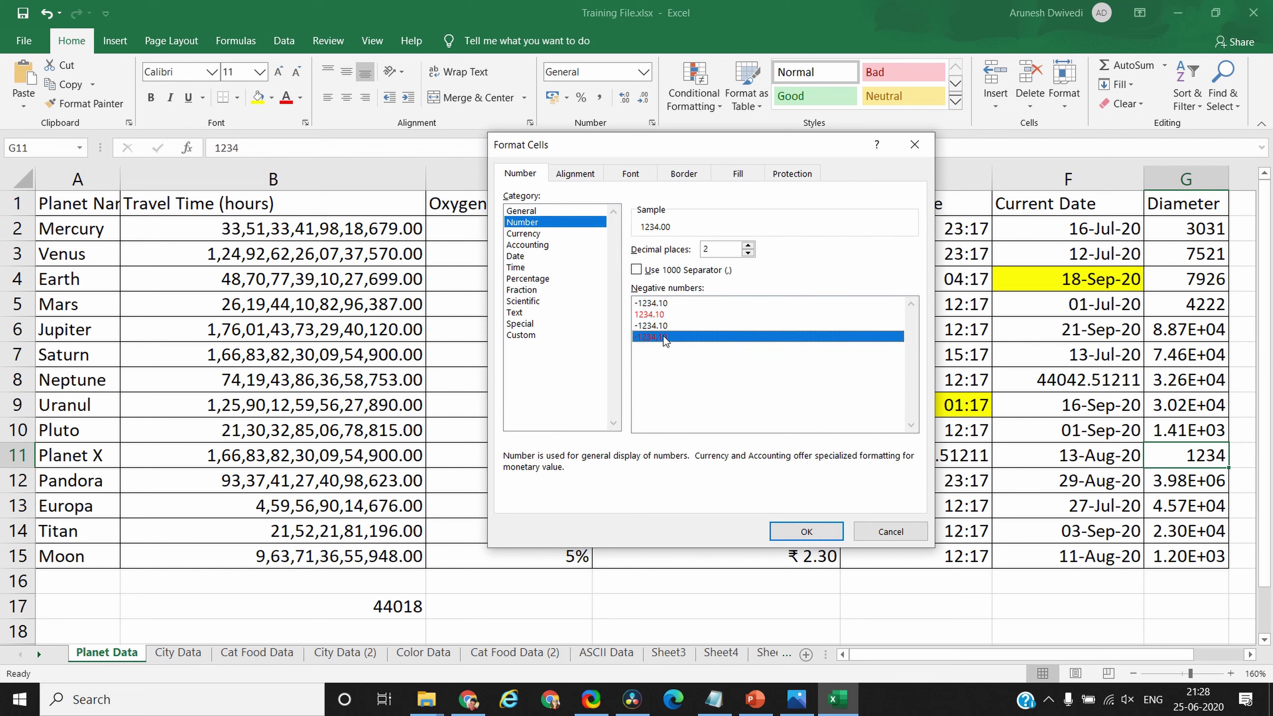
click(668, 303)
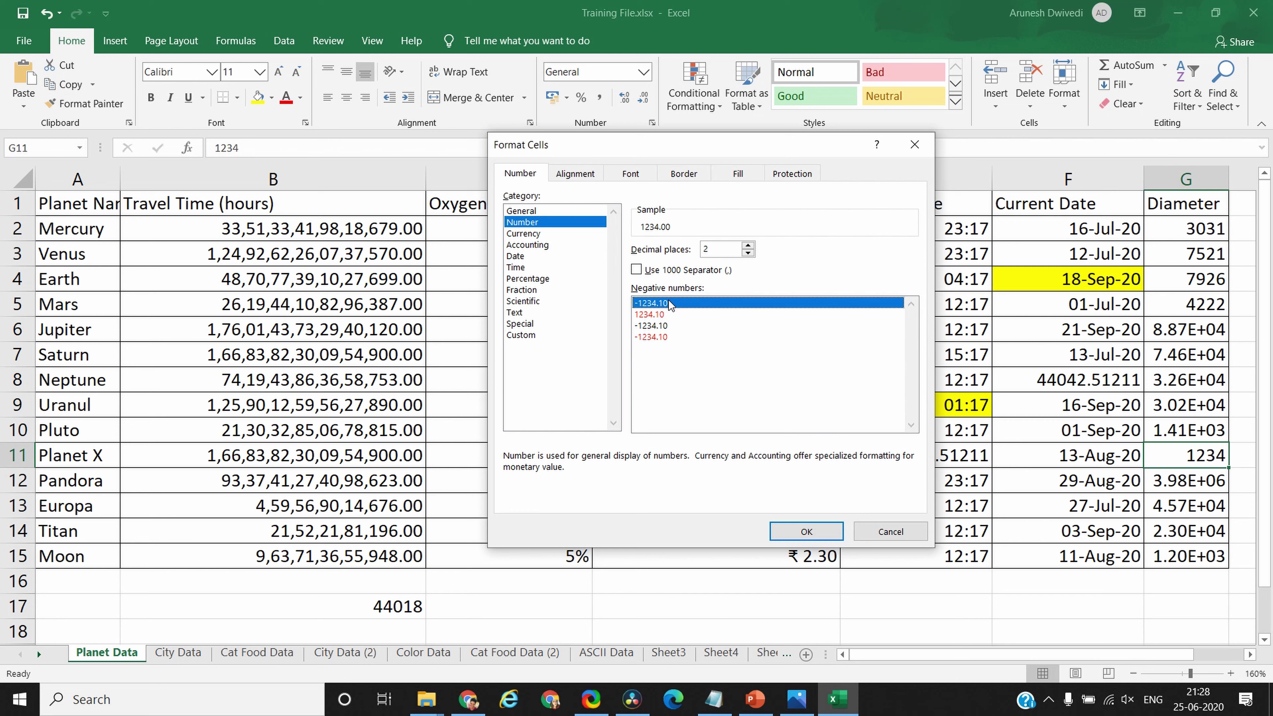
click(665, 325)
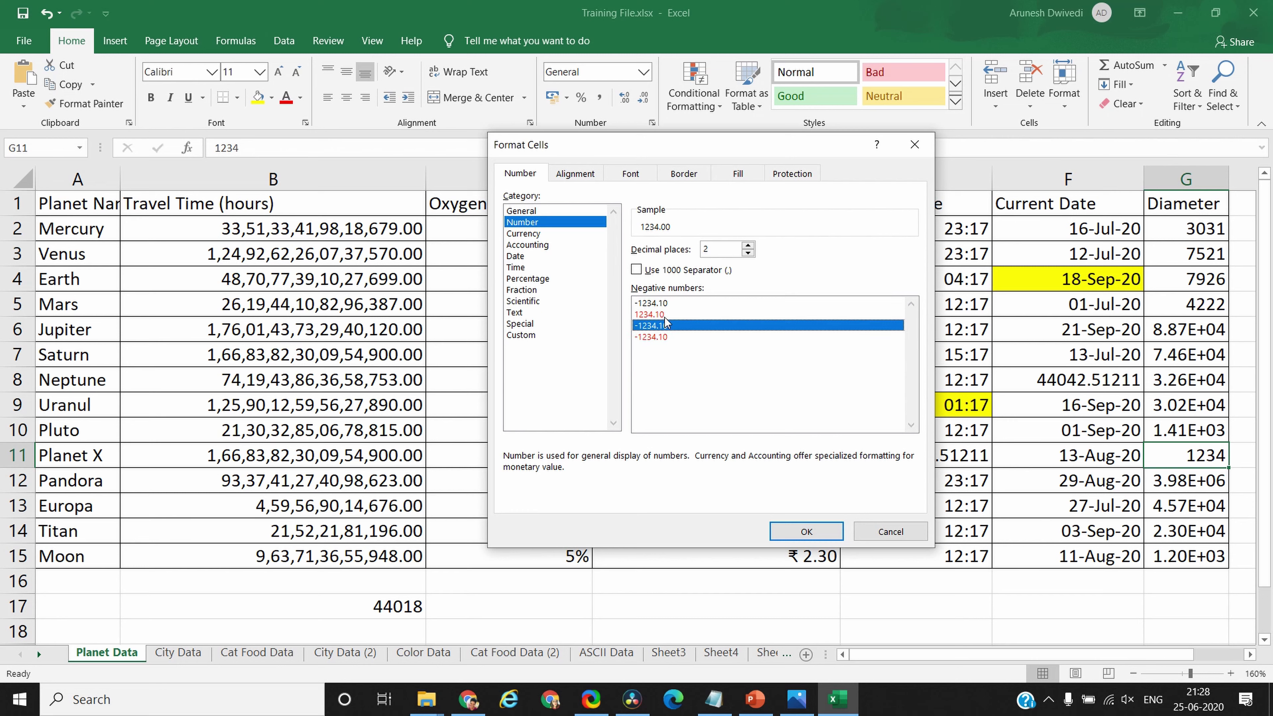
click(664, 314)
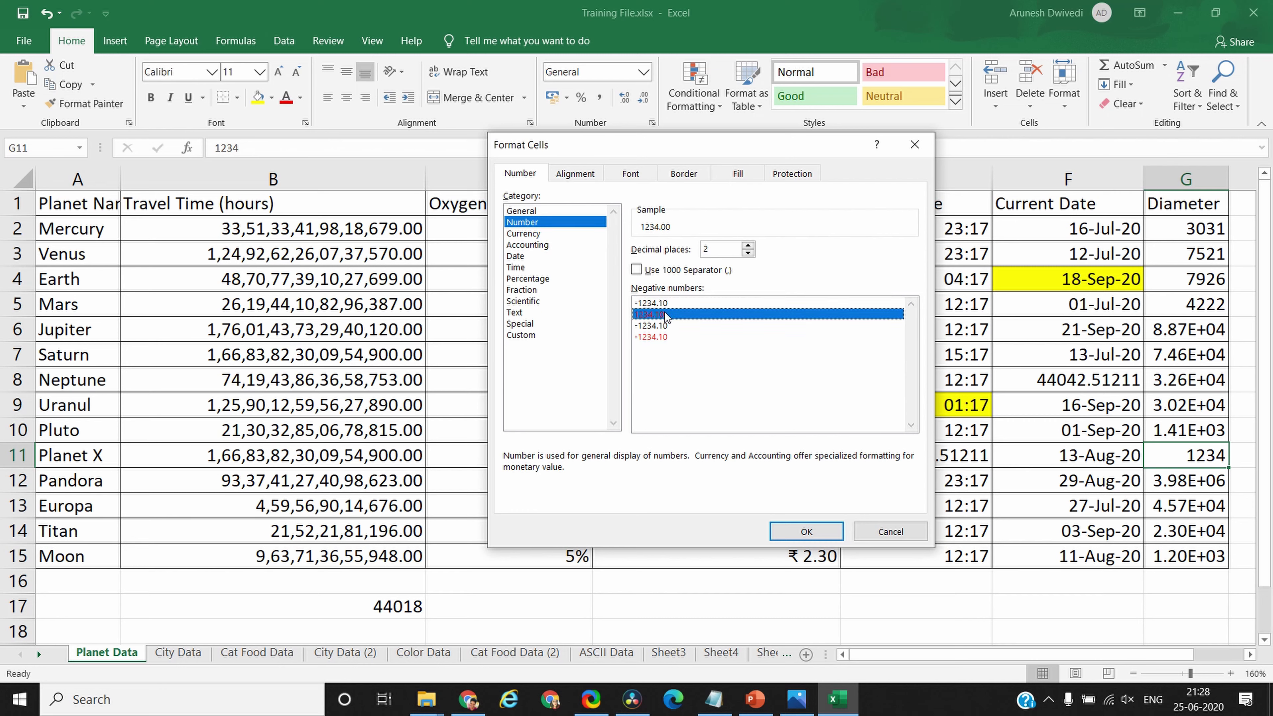
click(662, 336)
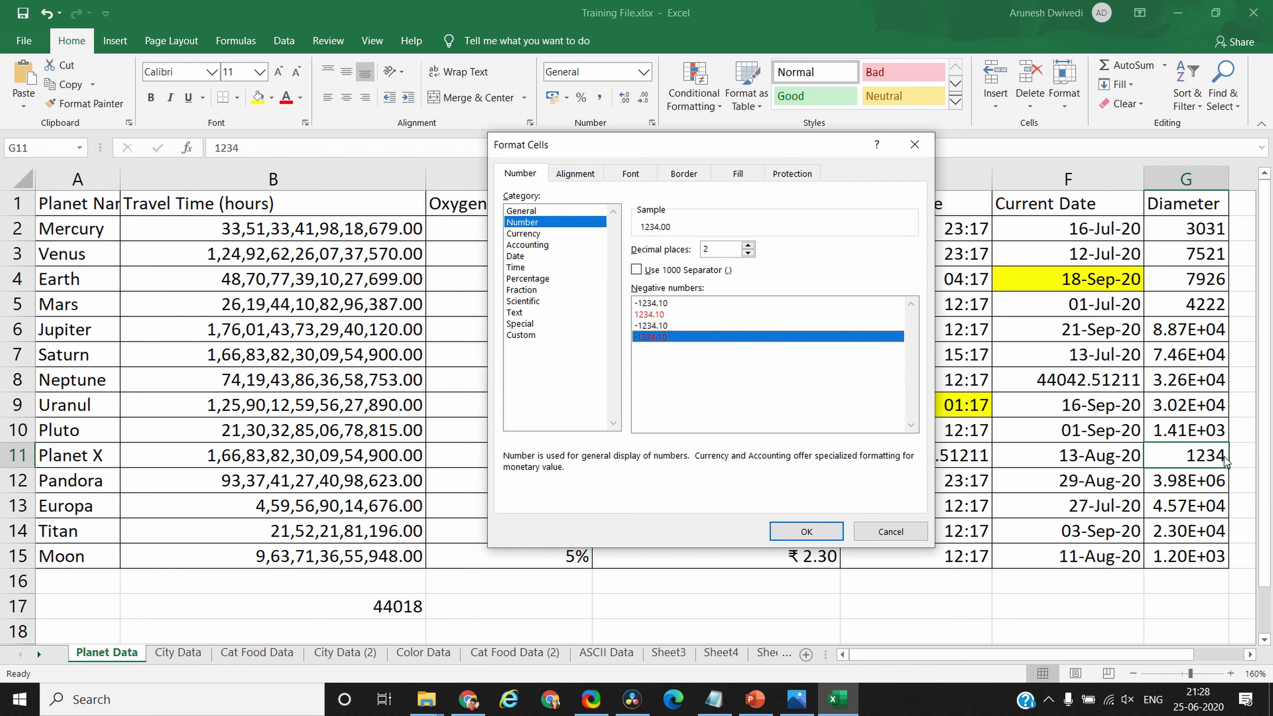
Set G11's number format to 5 decimal places with the 1000 separator and apply it
click(747, 246)
click(747, 246)
click(746, 245)
click(636, 271)
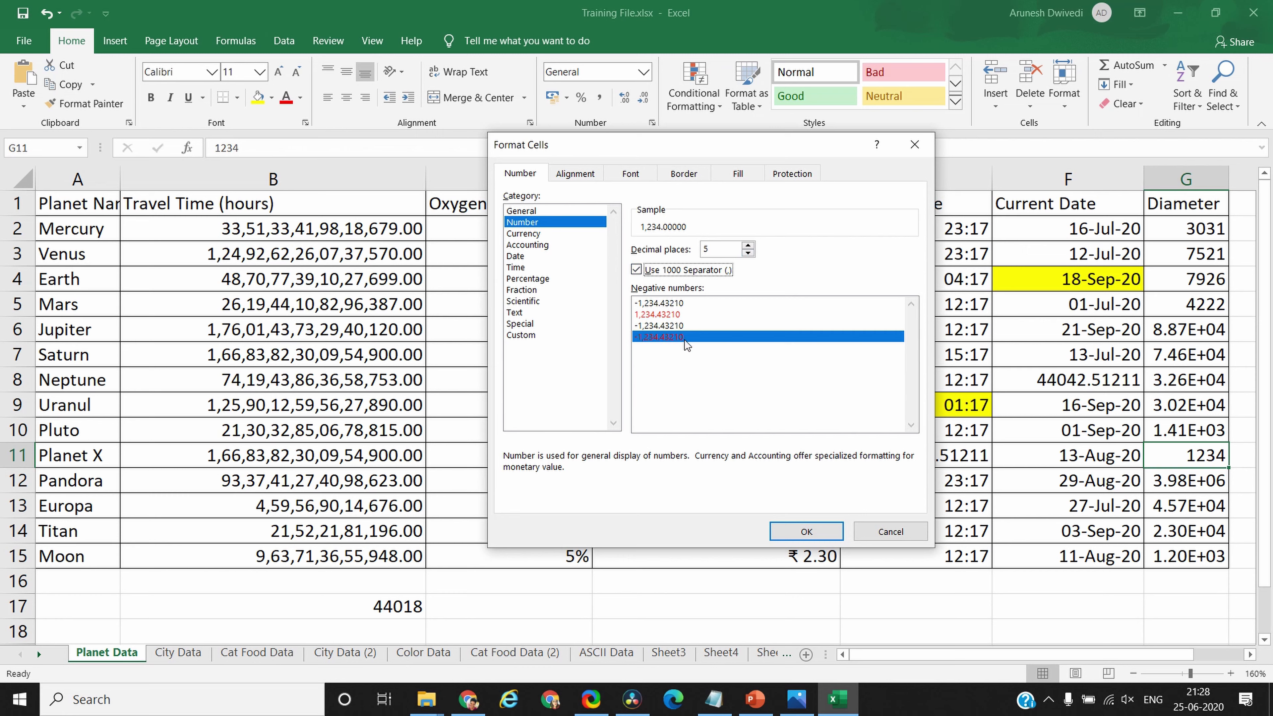
click(806, 531)
Enter -24567.5678904 in cell G11
scroll(1042, 552, right, 2)
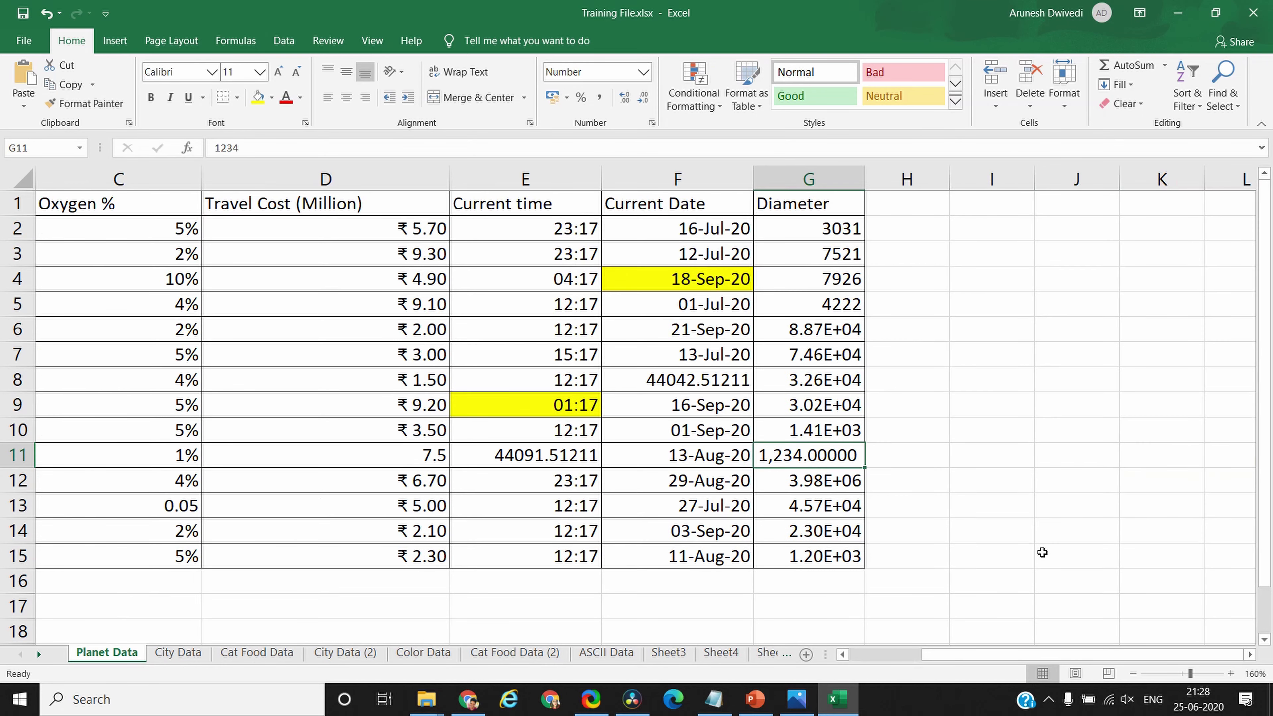
text(-)
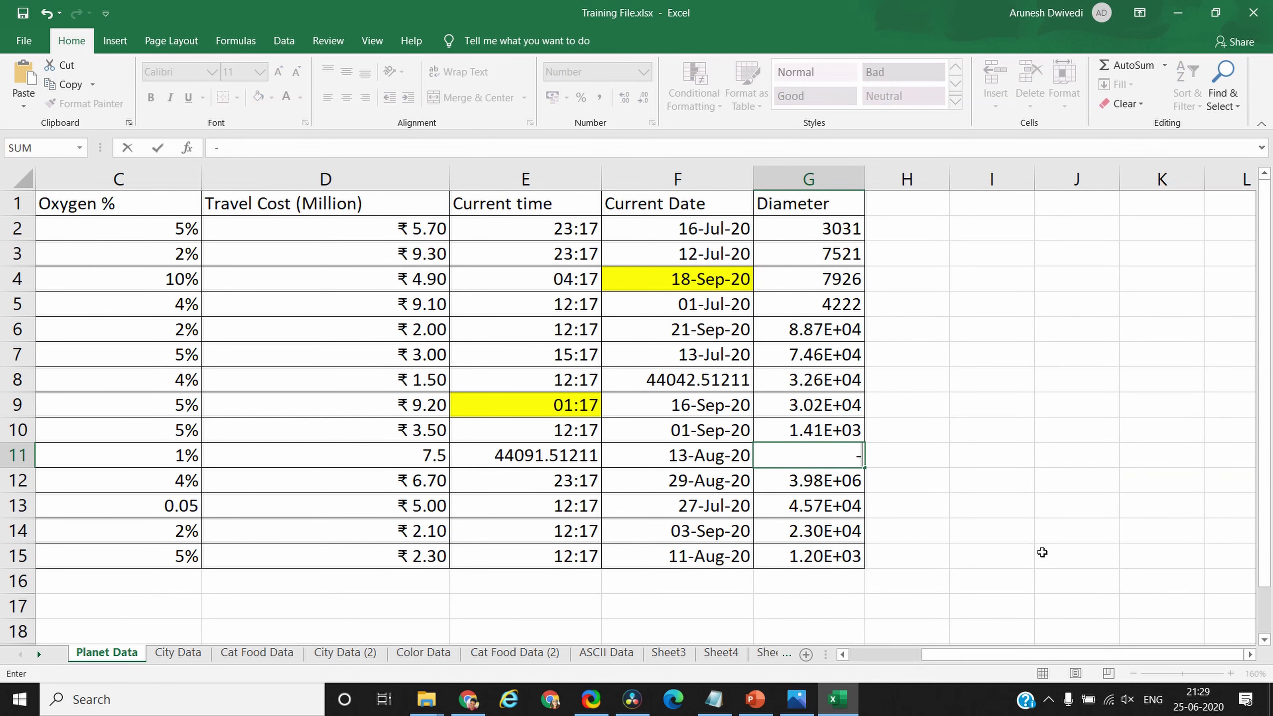
text(24567.5678904)
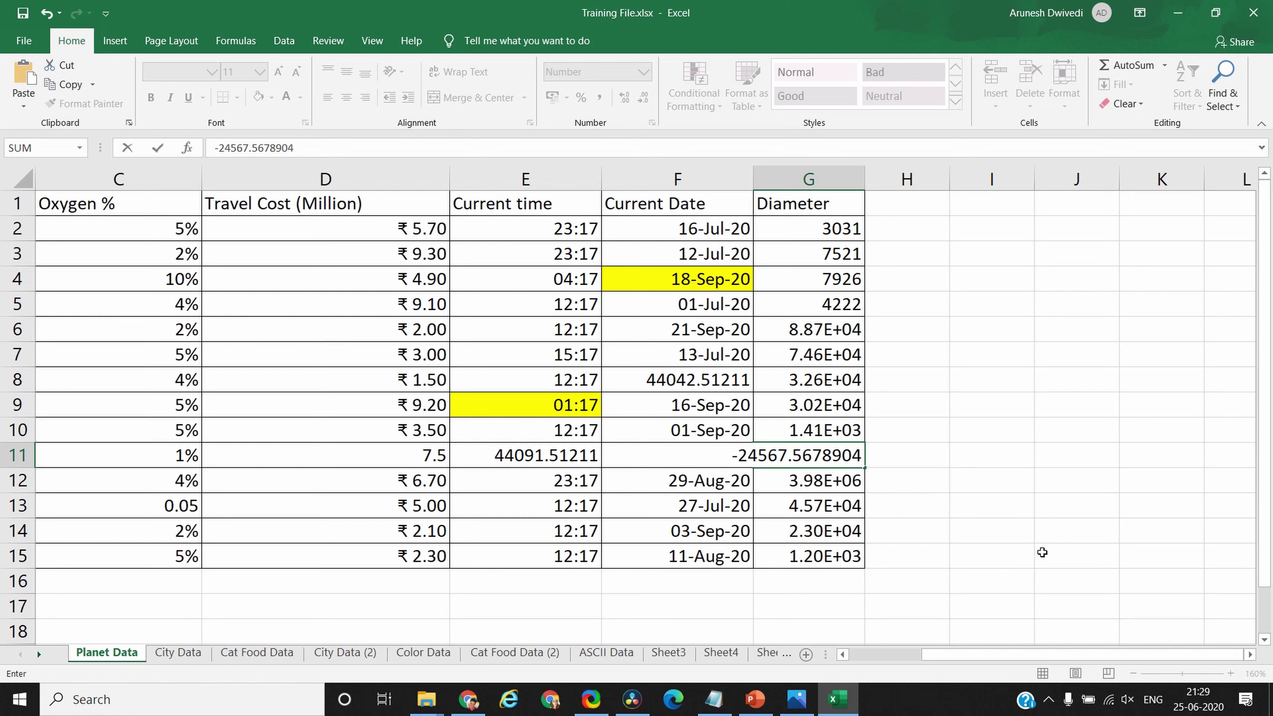
key(Left)
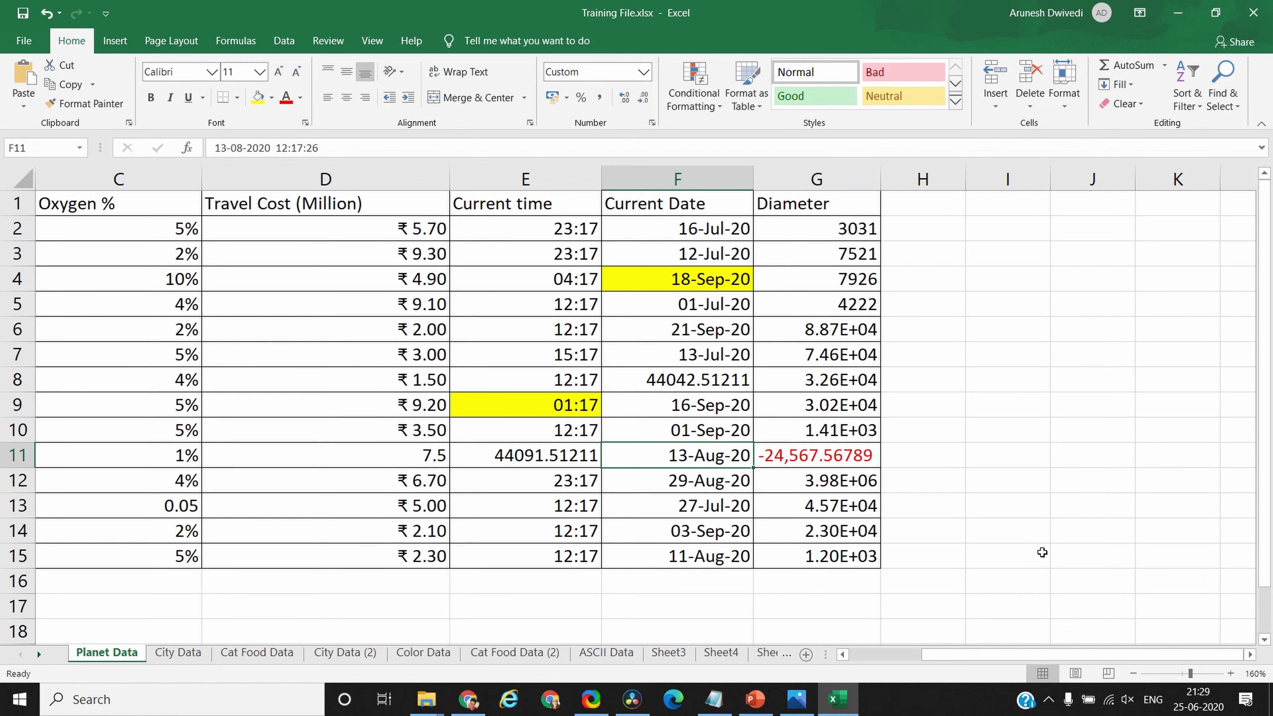
Undo the negative value entry and the Number format change in cell G11
key(Left)
key(Left)
key(Left)
key(Left)
key(Left)
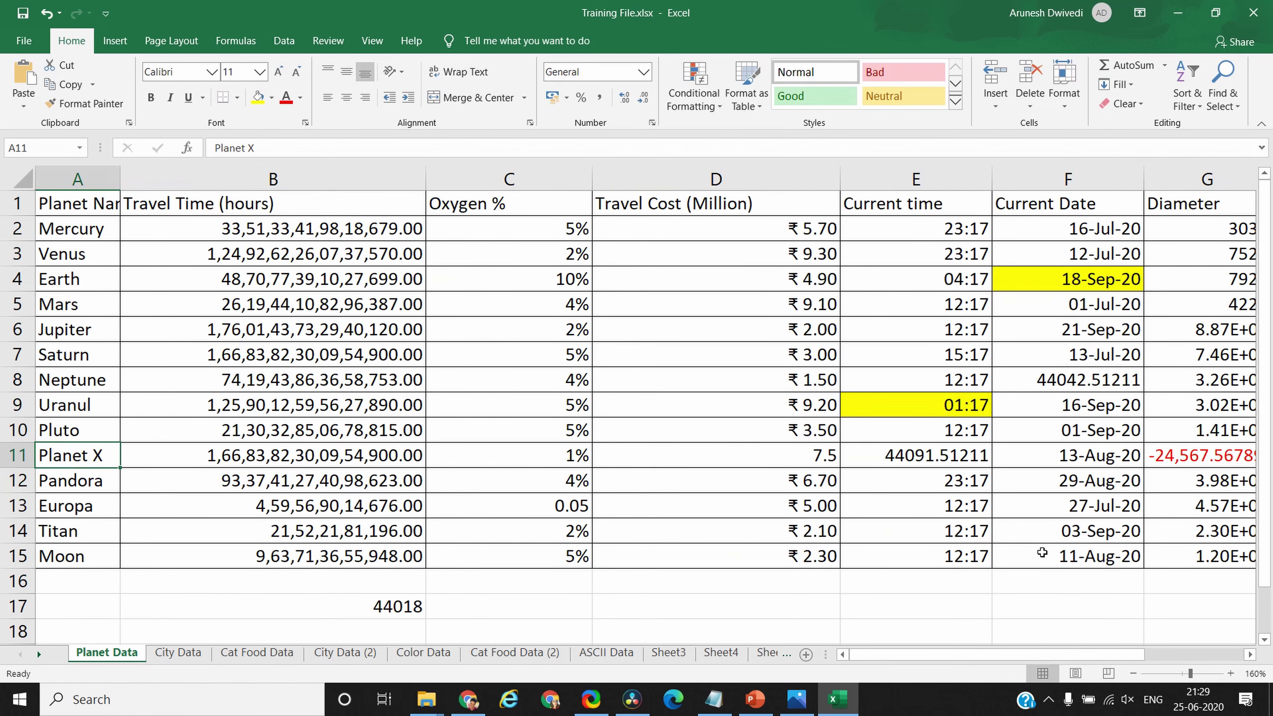
key(ctrl+z)
key(ctrl+z)
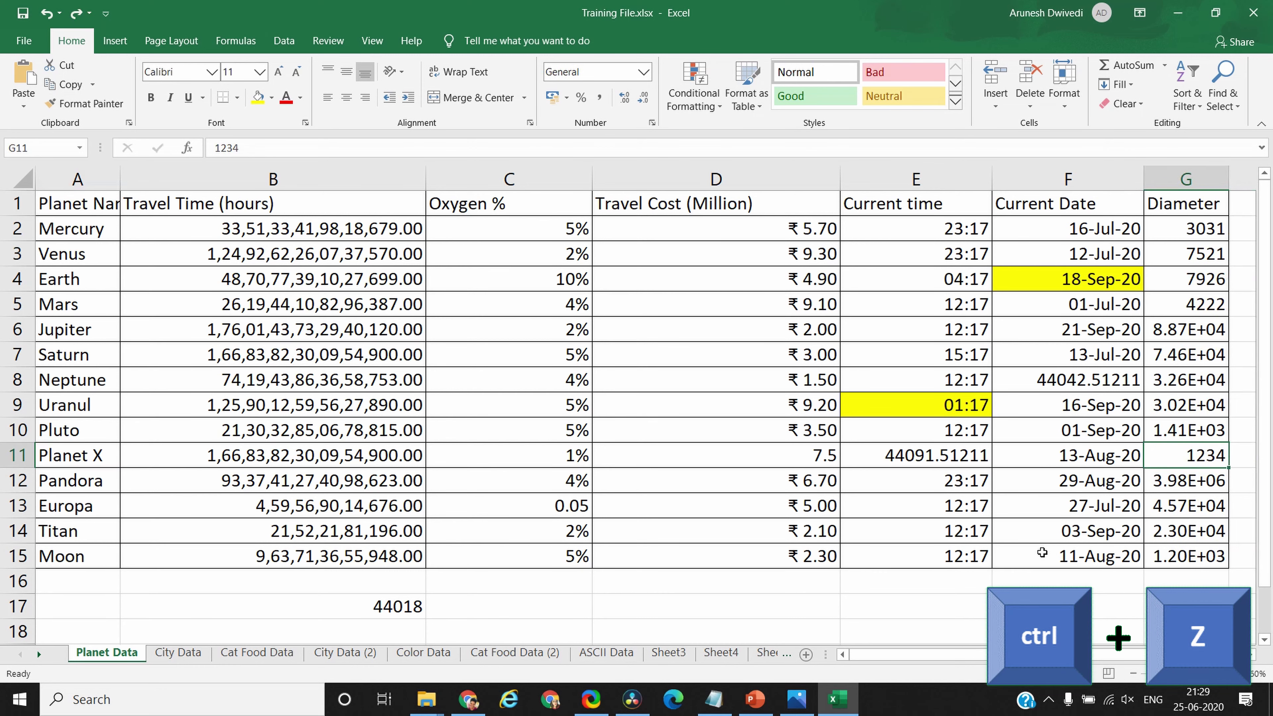
Try the Currency format with the Armenian symbol on Neptune's Oxygen % cell, C8, and close the settings without applying it
key(Left)
key(Left)
key(Left)
key(Left)
key(Up)
key(Up)
key(Up)
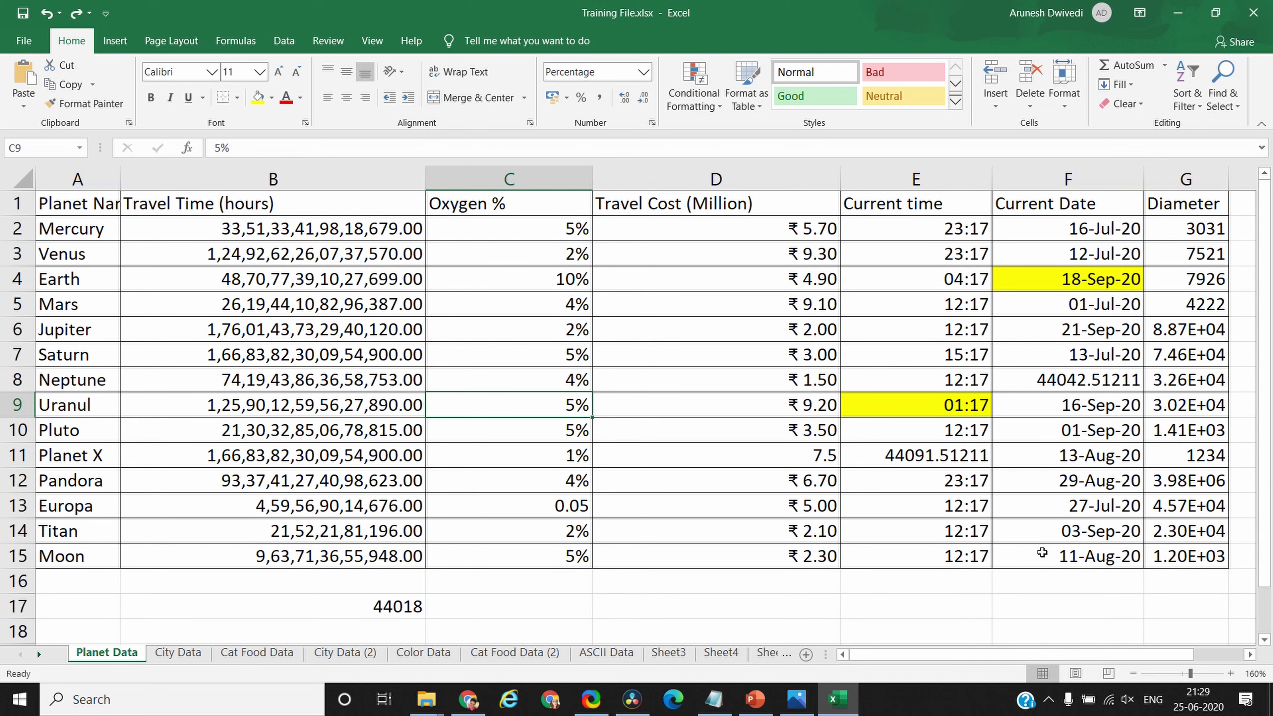
key(ctrl+1)
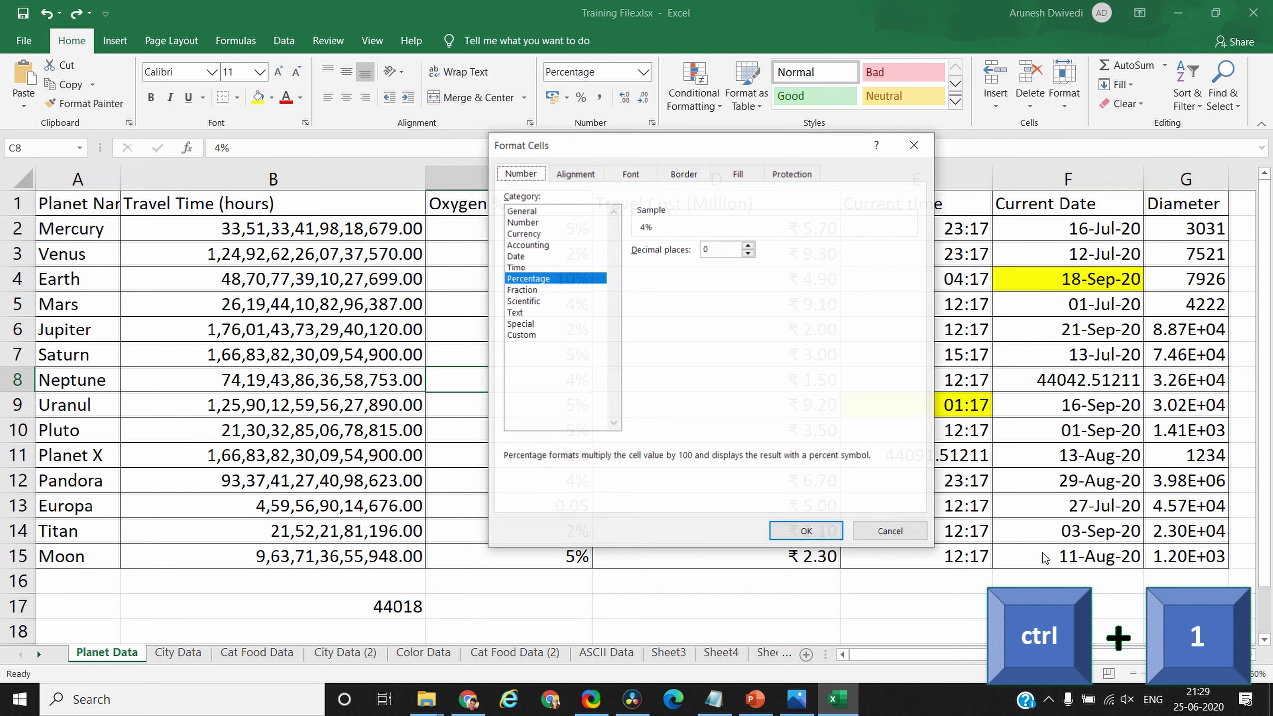
click(539, 235)
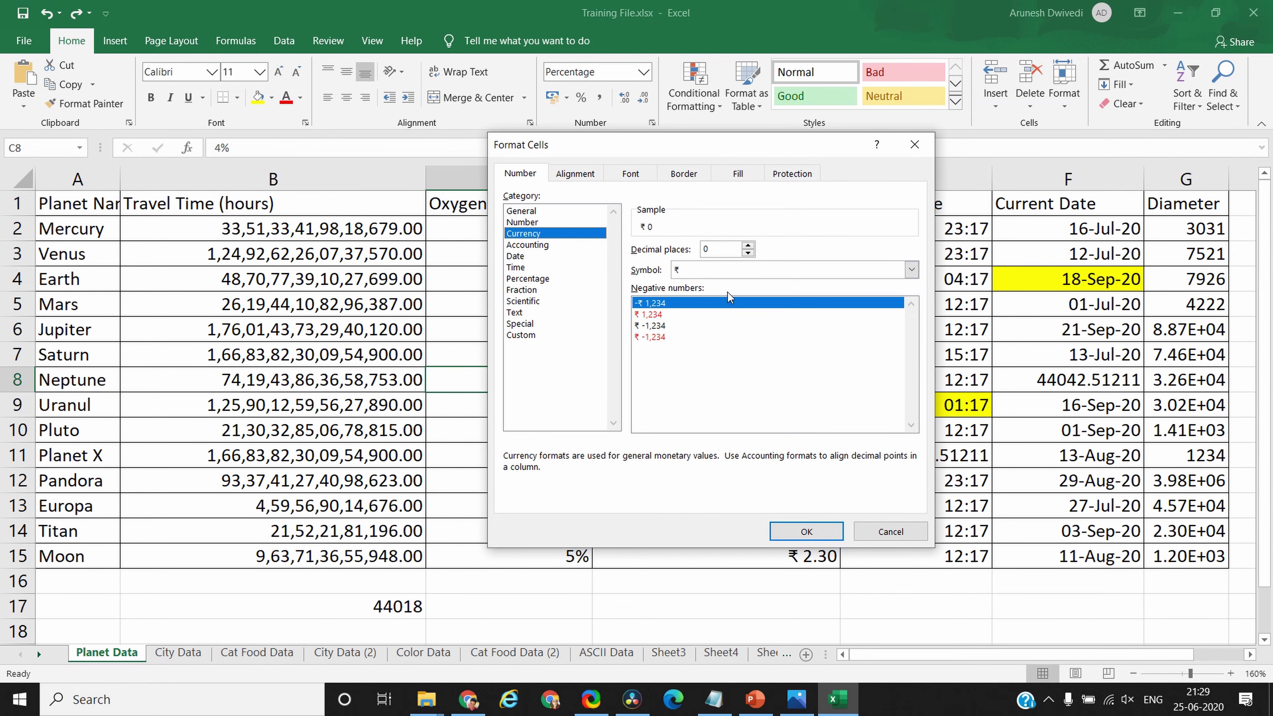
click(791, 268)
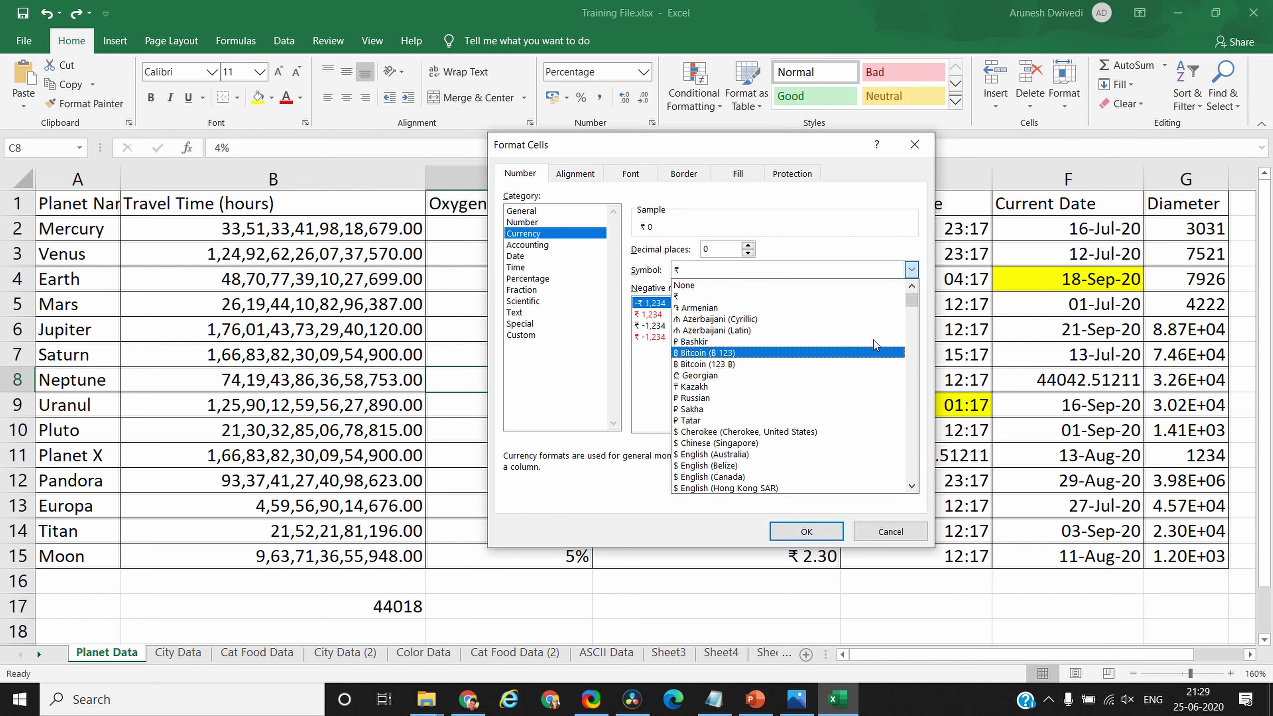
click(903, 307)
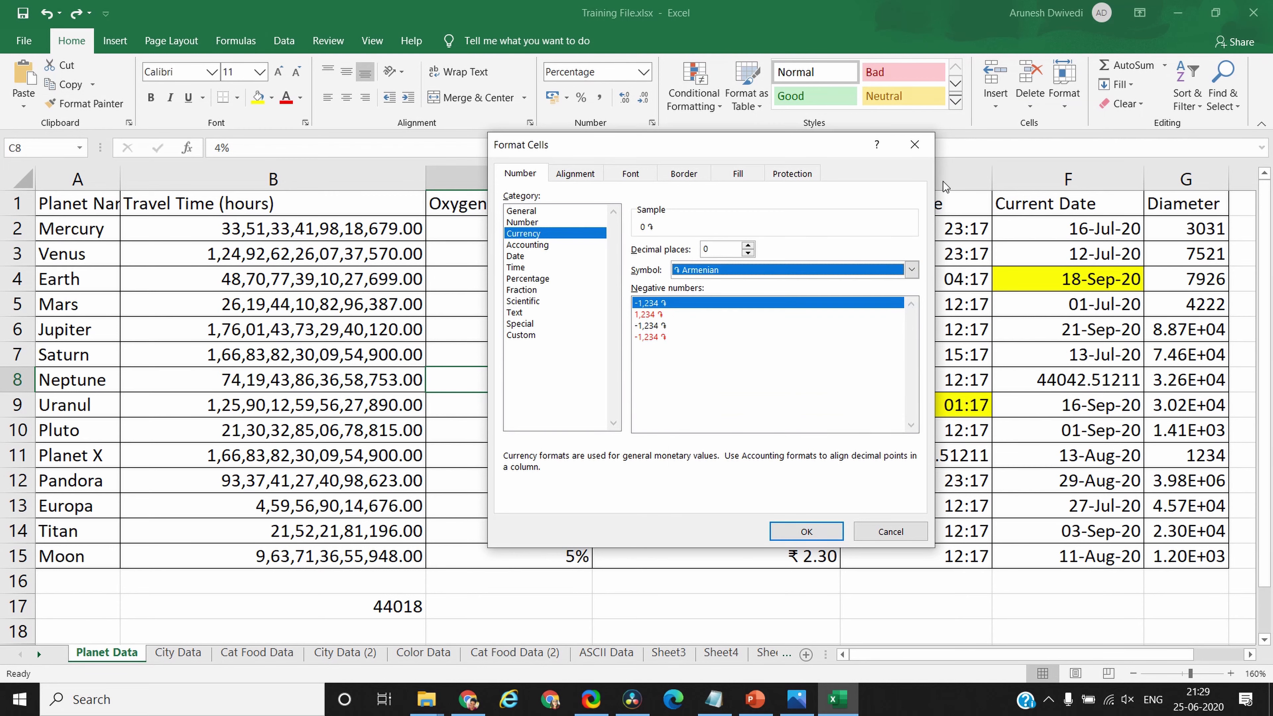
click(915, 145)
Try the Accounting format on cell C8 with the Bitcoin (123 B) and $ English (Australia) symbols, and close the settings without applying it
click(569, 94)
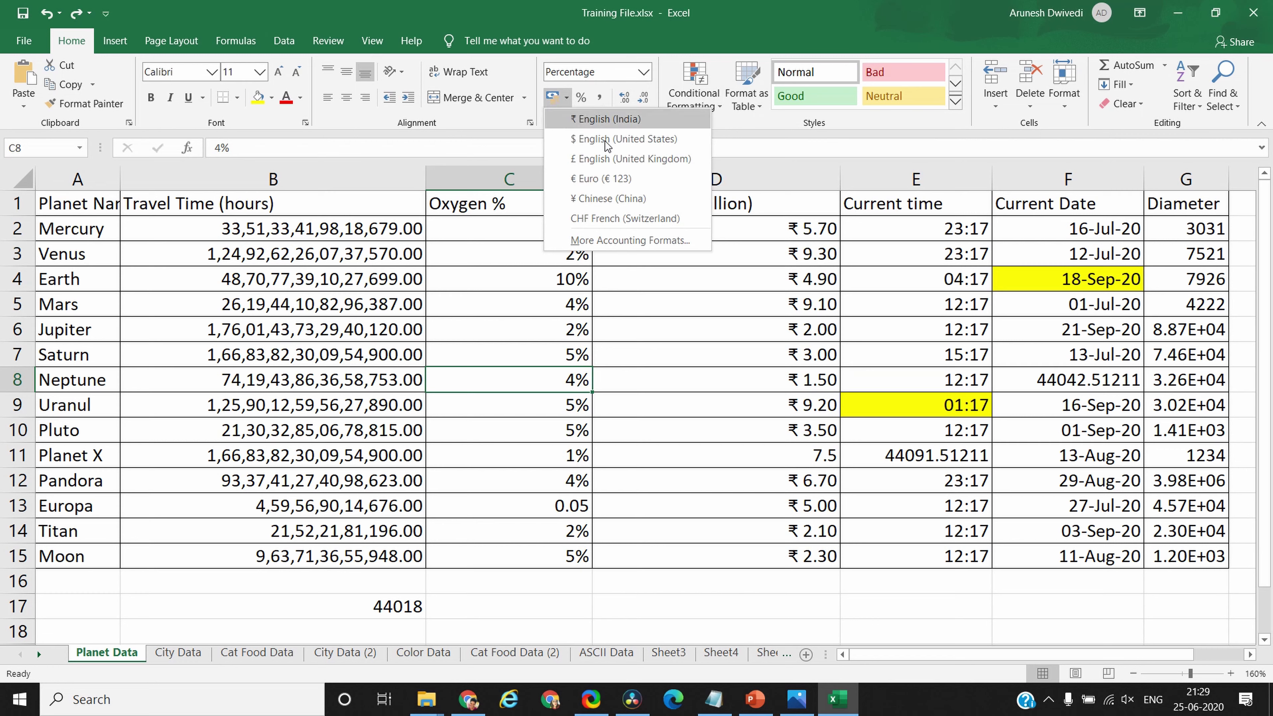
click(621, 241)
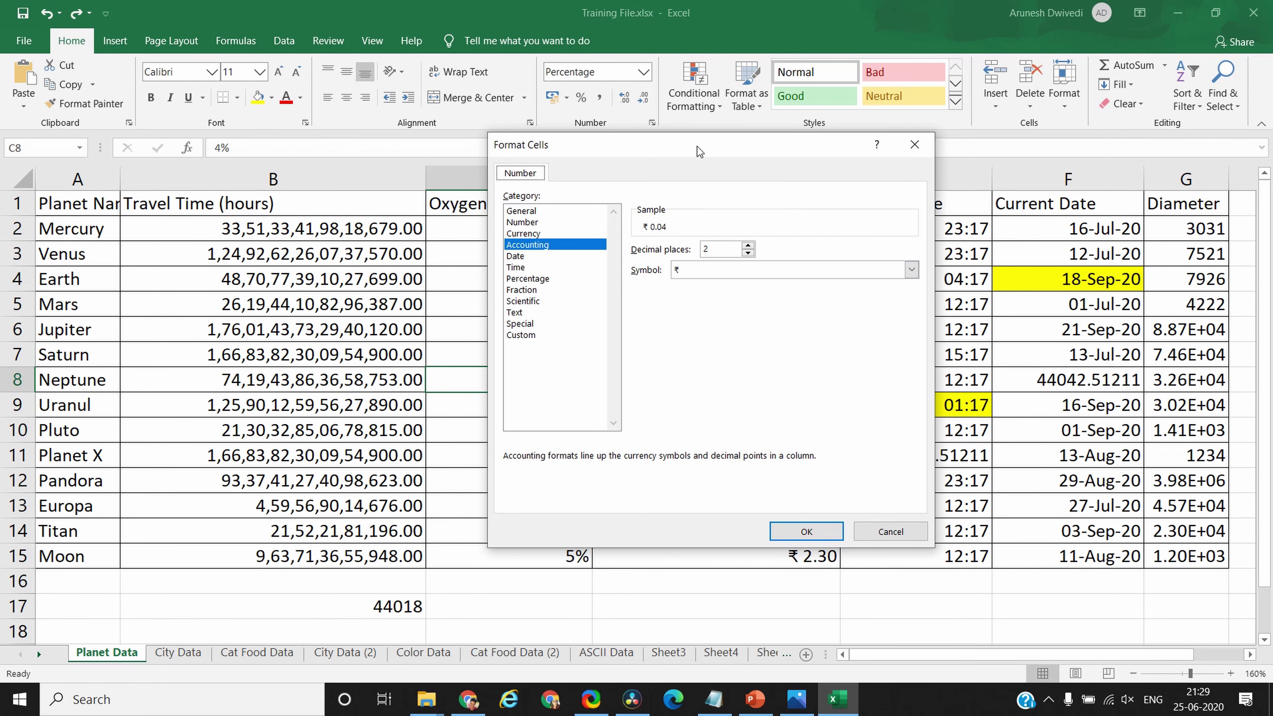
drag(691, 147, 617, 148)
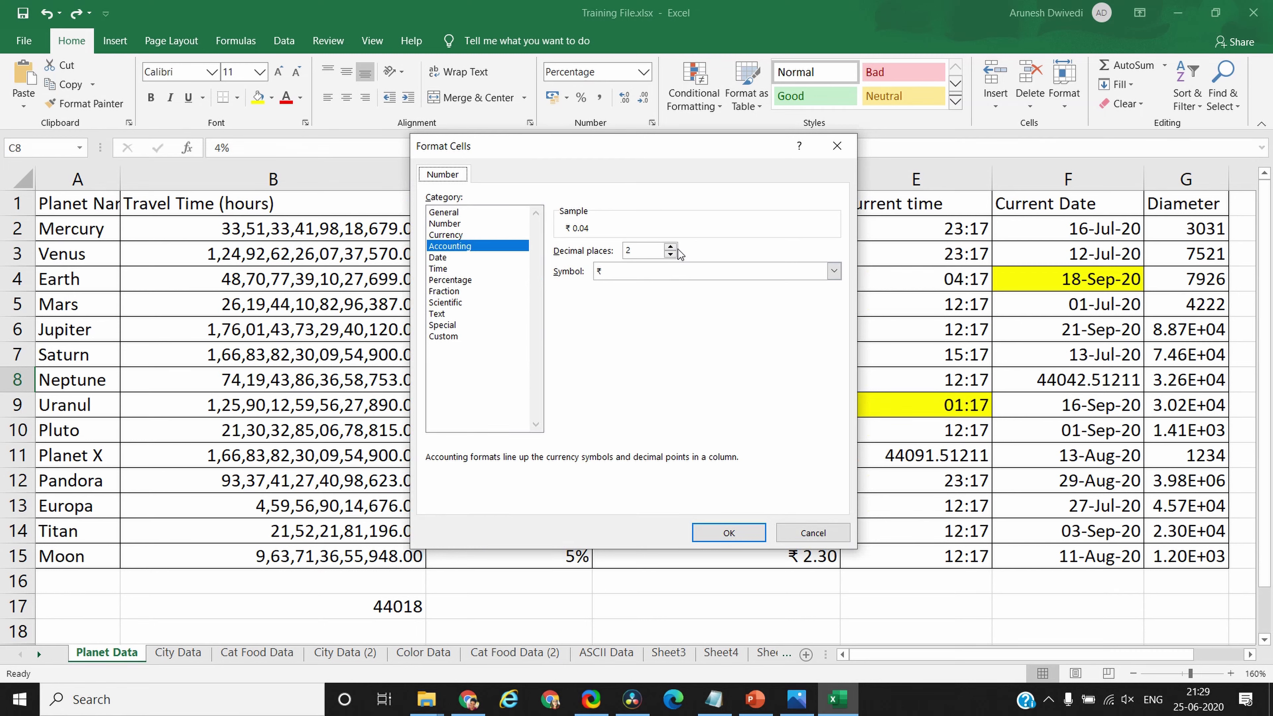
click(684, 270)
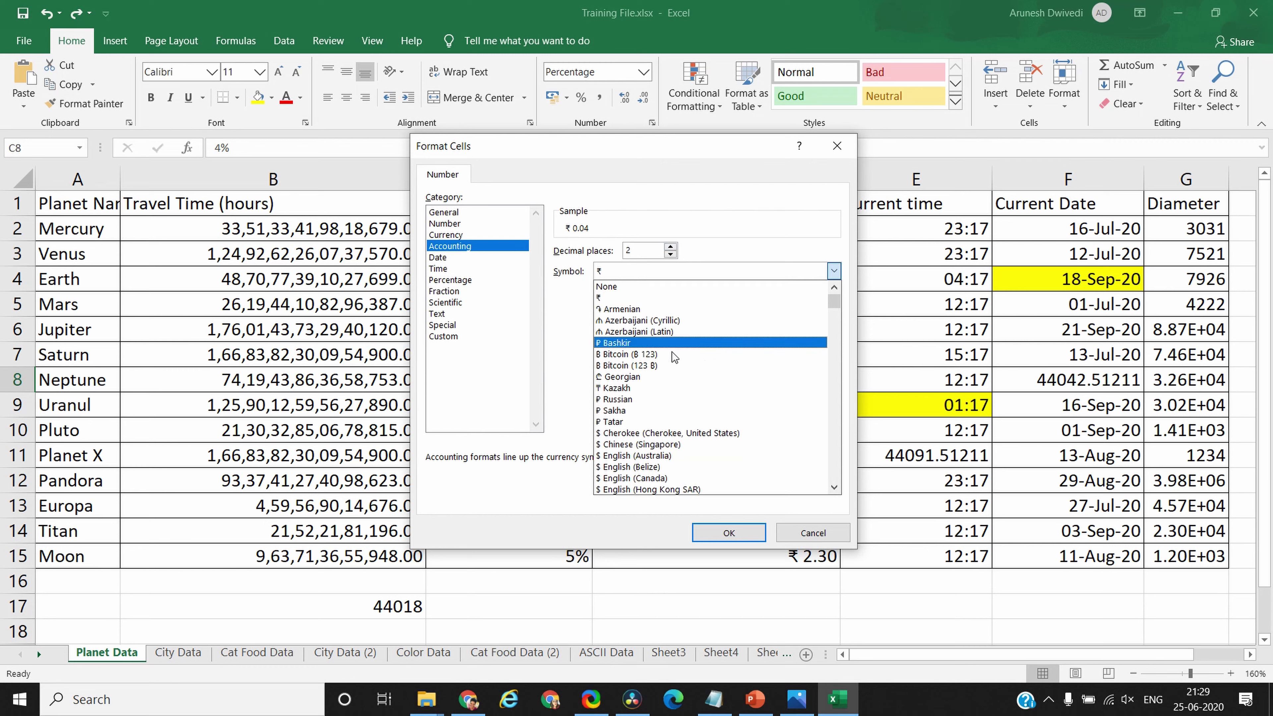
click(669, 362)
click(747, 271)
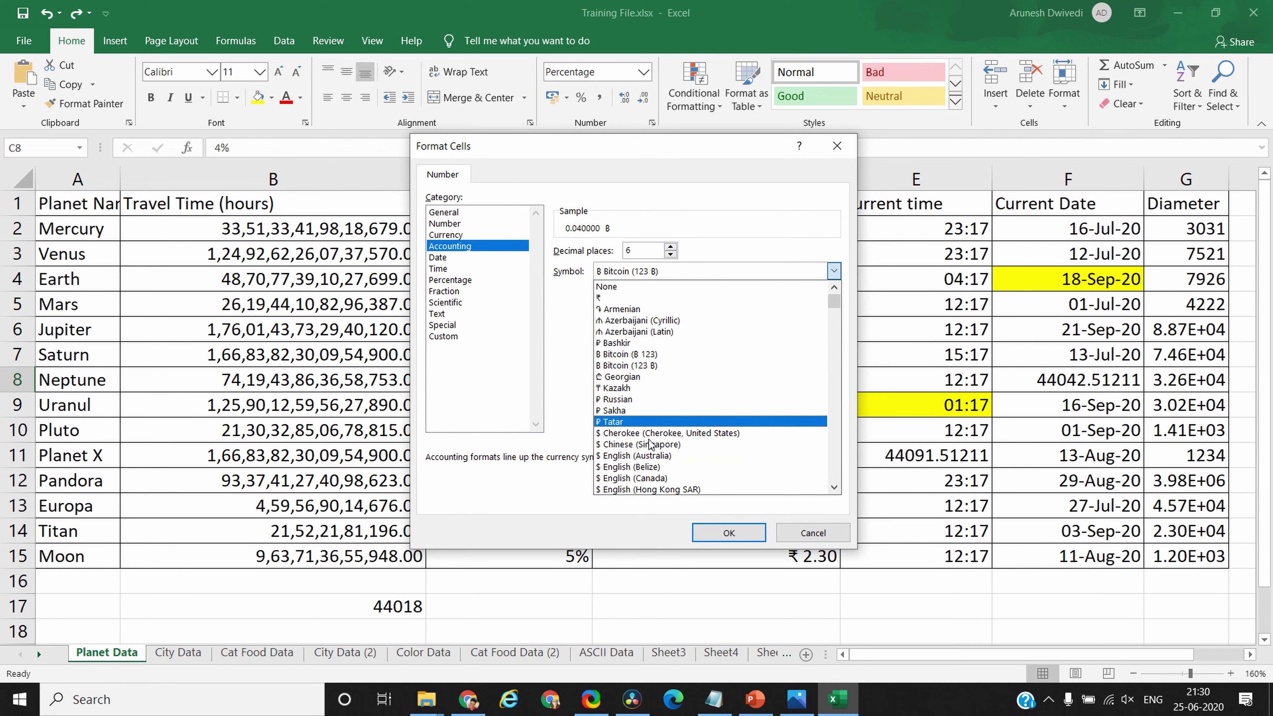
click(639, 464)
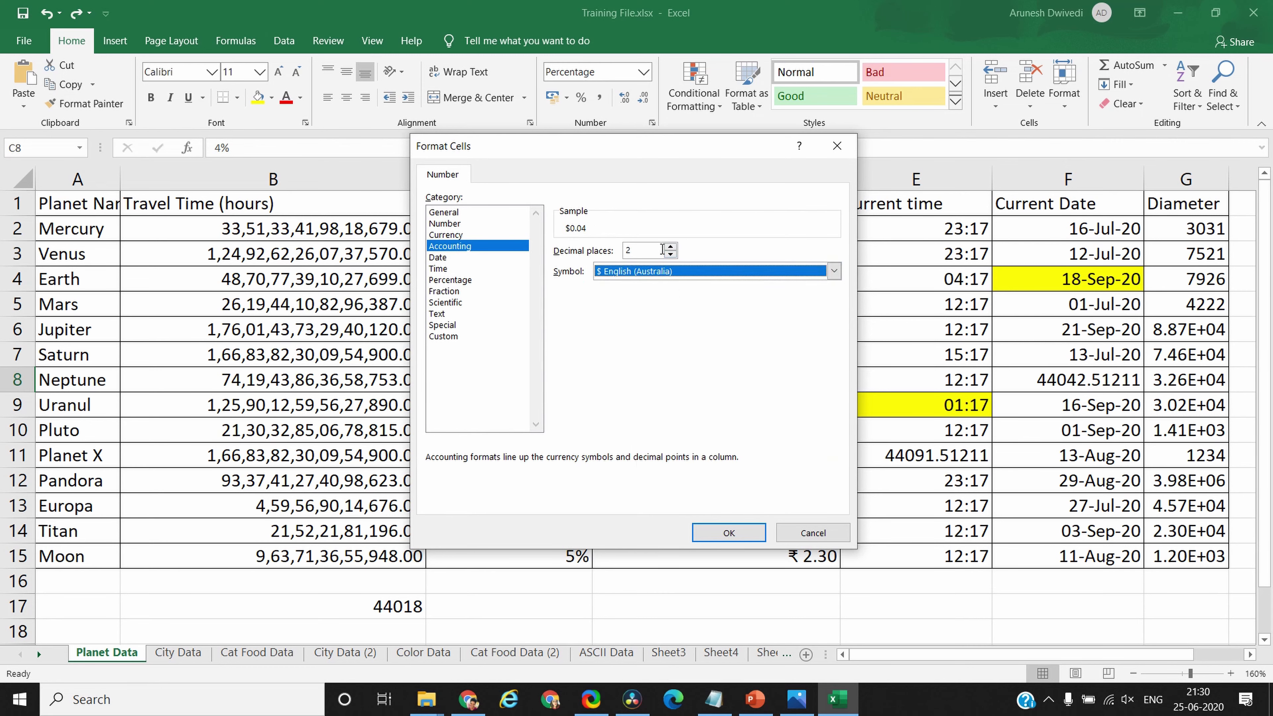
click(811, 532)
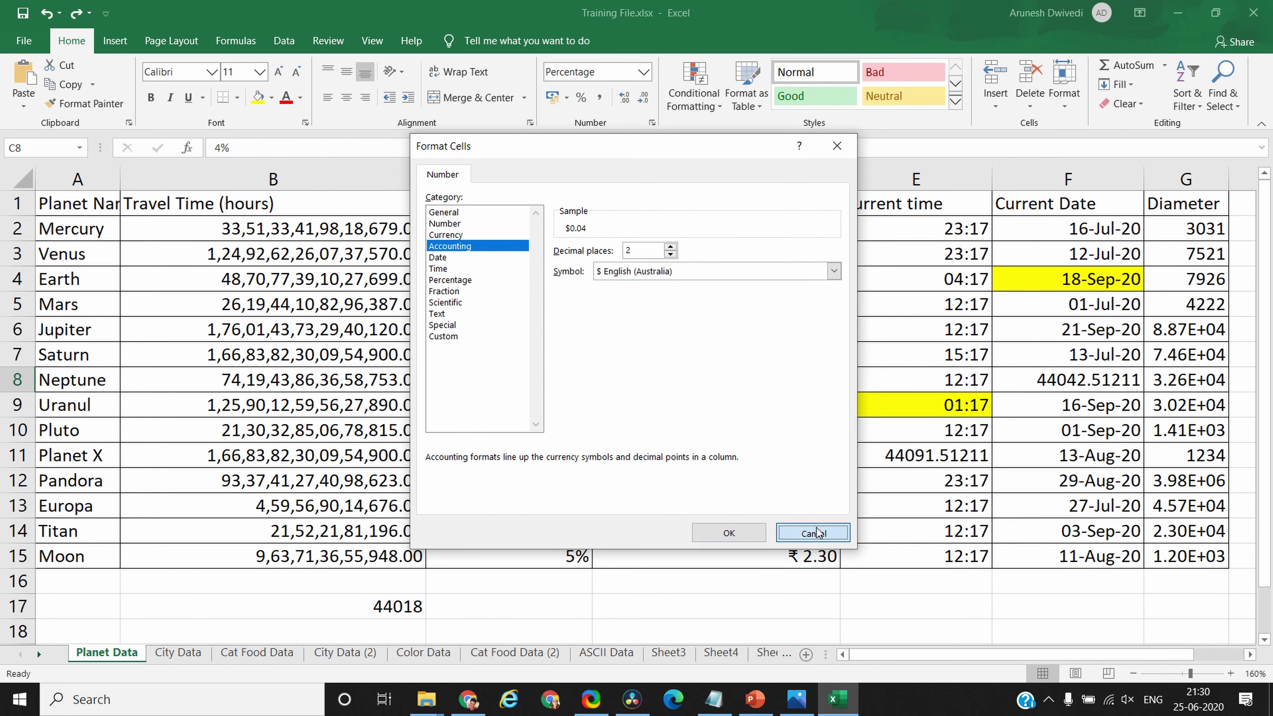
Apply the Currency format with 1 decimal place and the $ English (Canada) symbol to Jupiter's Travel Cost, cell D6
click(701, 326)
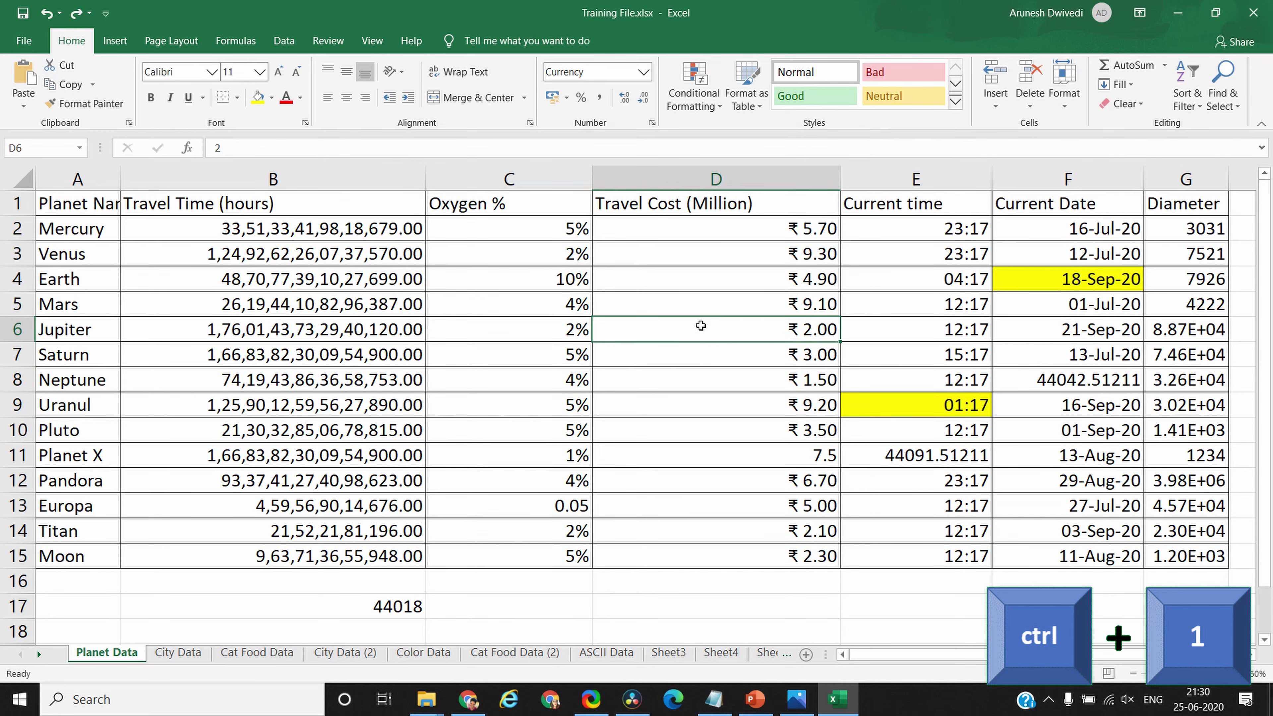
key(ctrl+1)
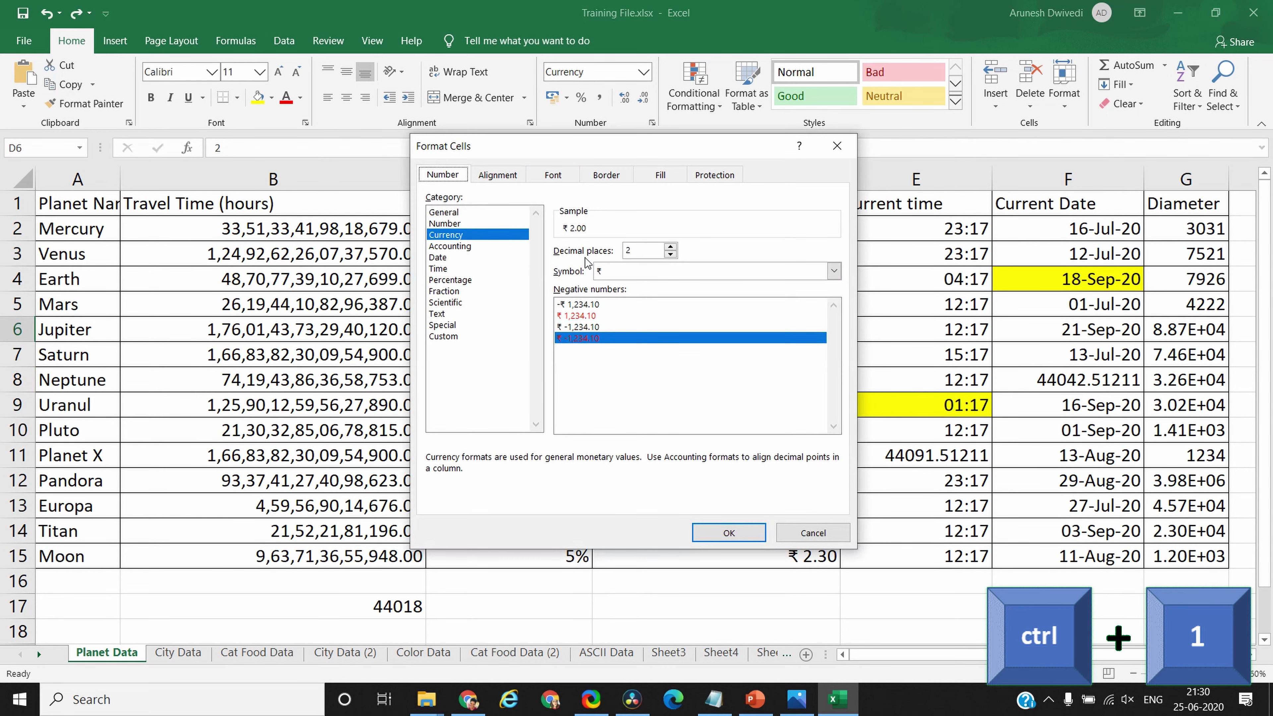
click(670, 246)
click(671, 247)
click(670, 246)
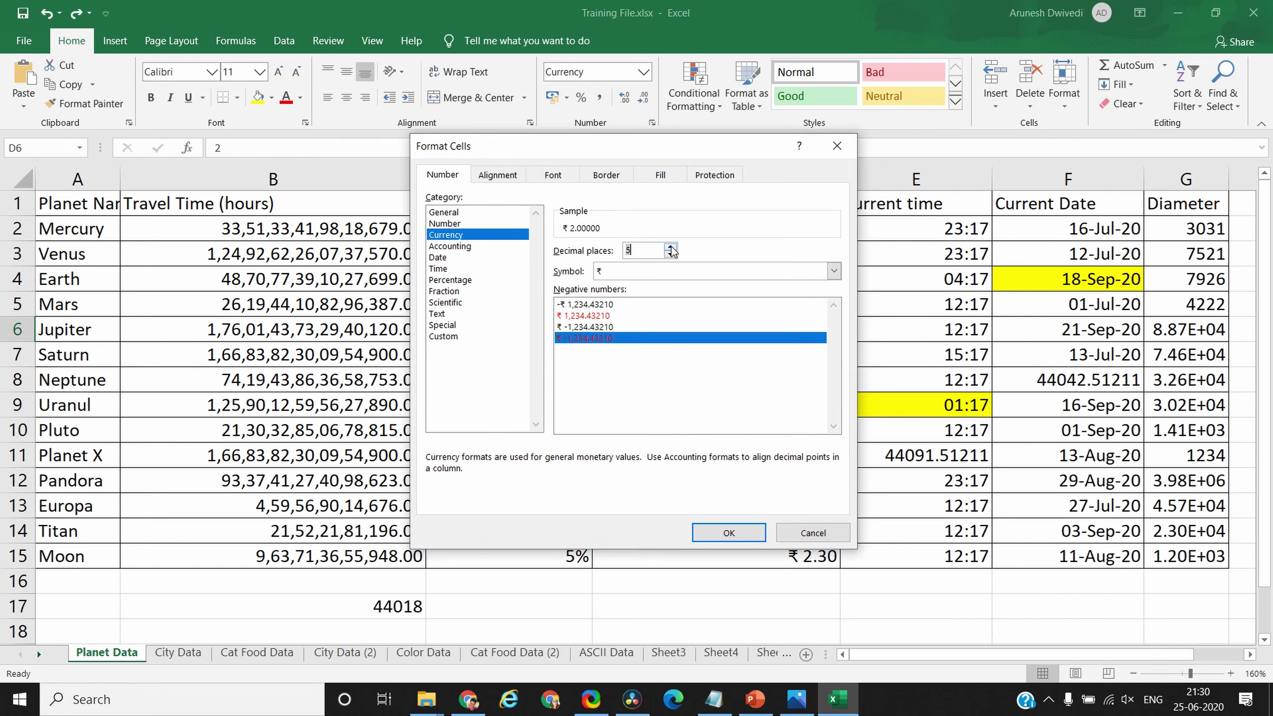
click(671, 255)
click(671, 255)
click(671, 255)
click(670, 254)
click(769, 272)
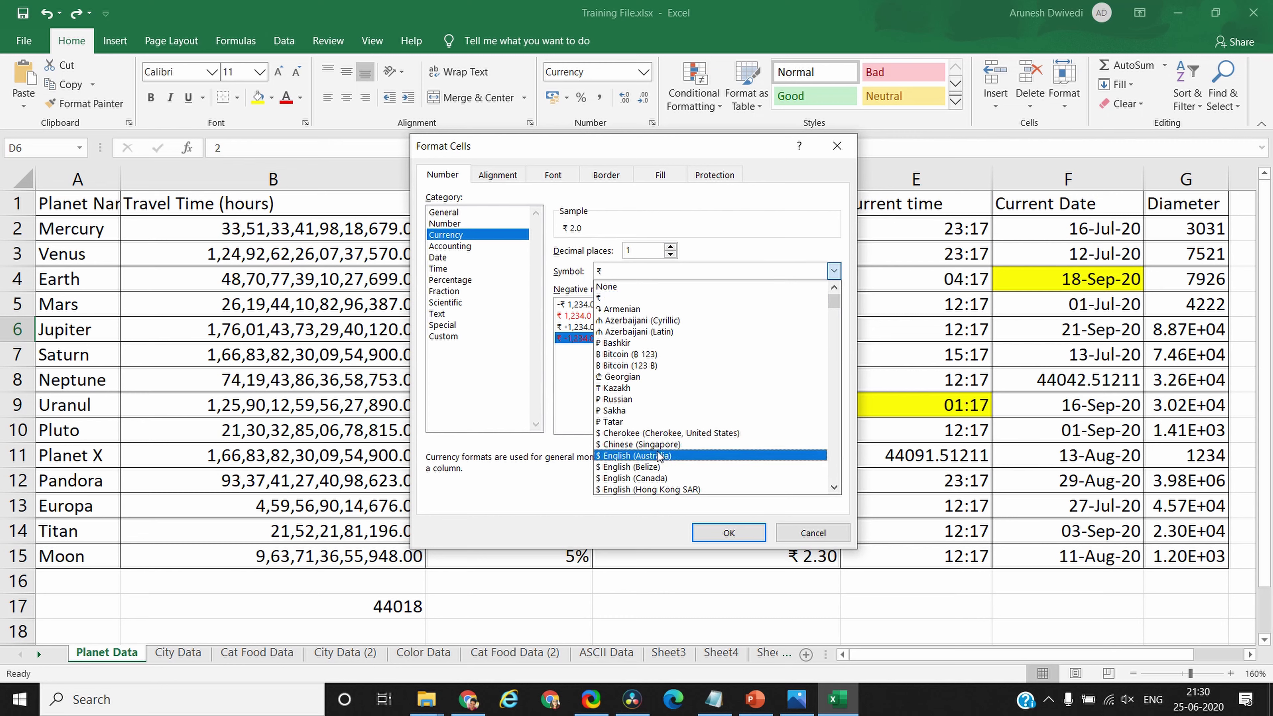
click(664, 481)
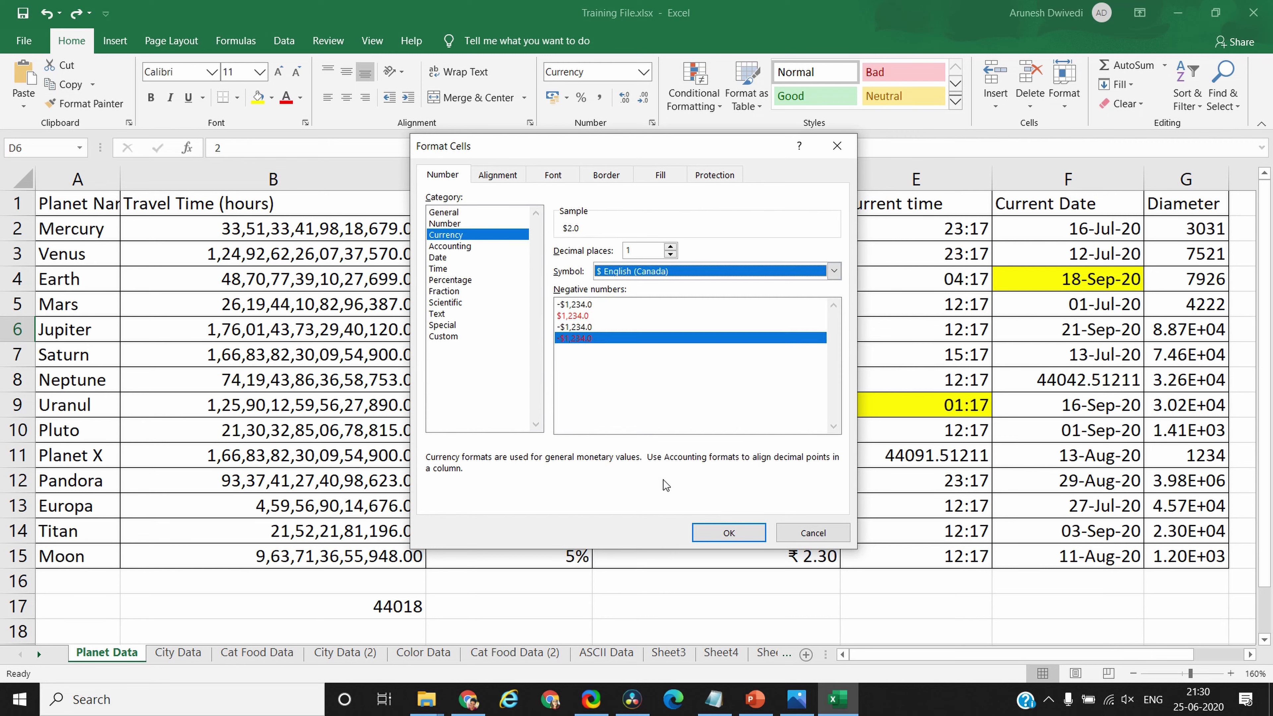
click(729, 533)
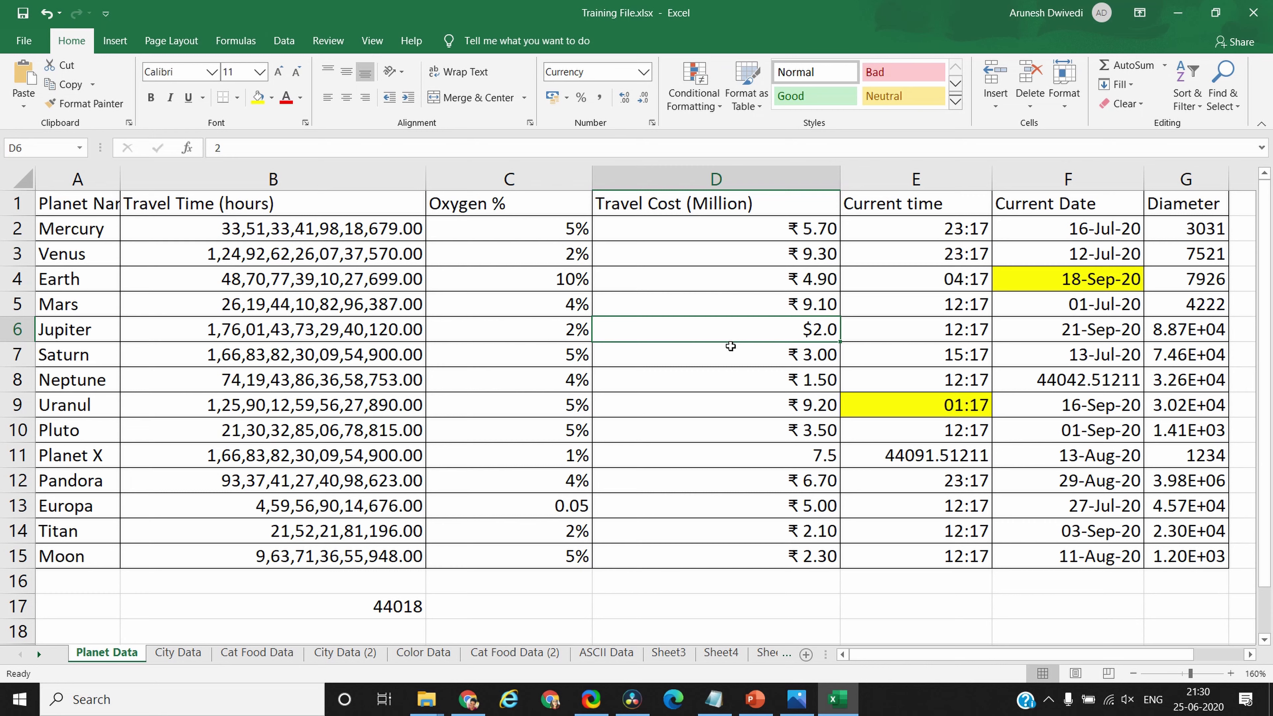
Apply the Accounting format with the $ English (Hong Kong SAR) symbol and 3 decimal places to cell D6
key(ctrl+1)
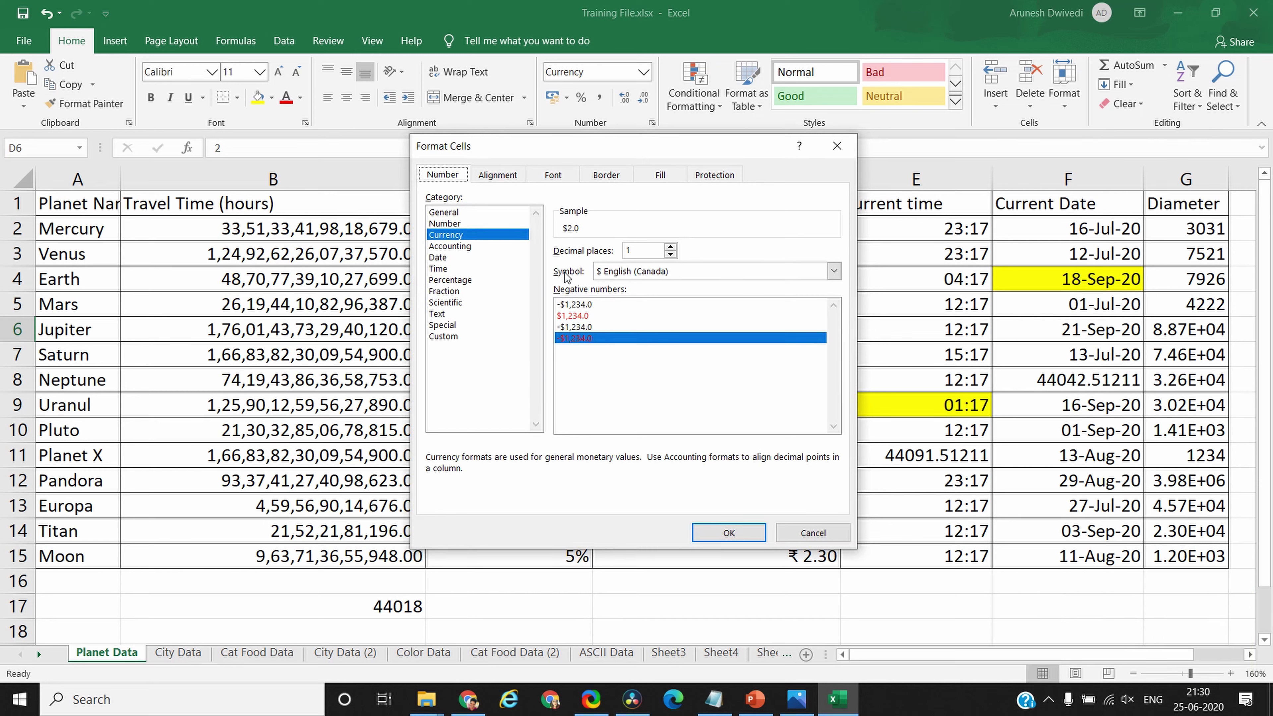
click(458, 245)
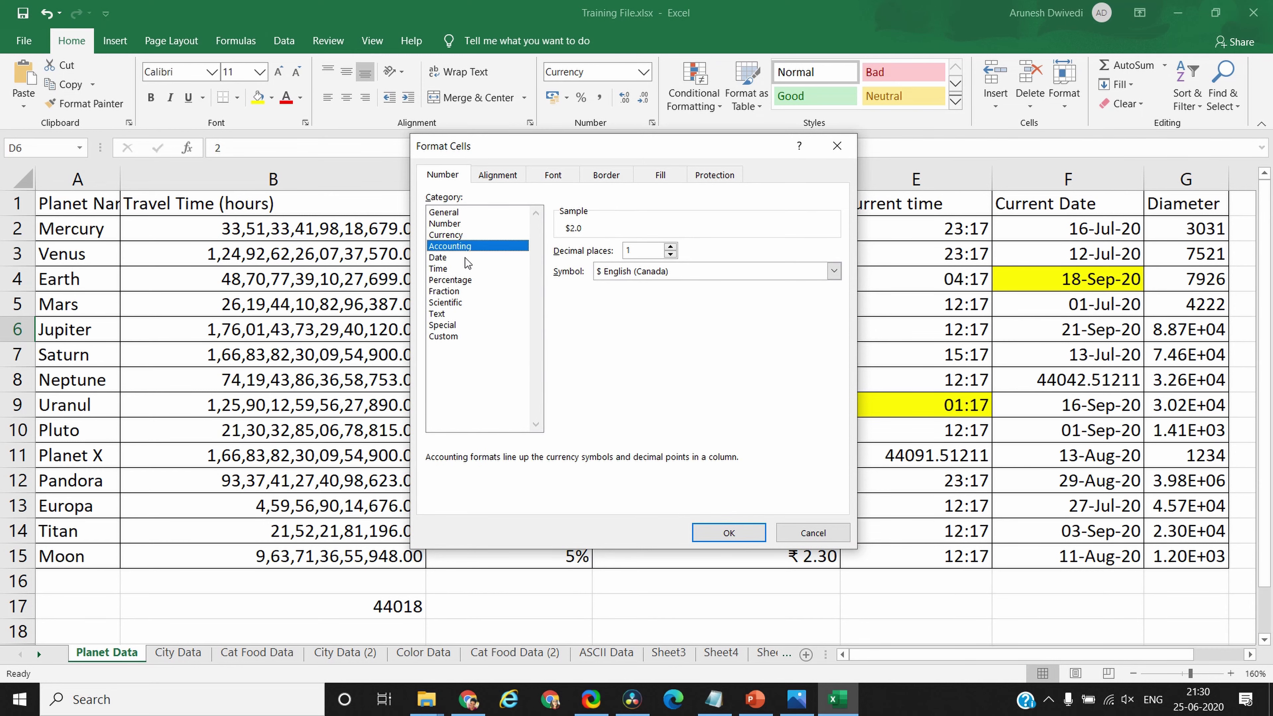
click(701, 275)
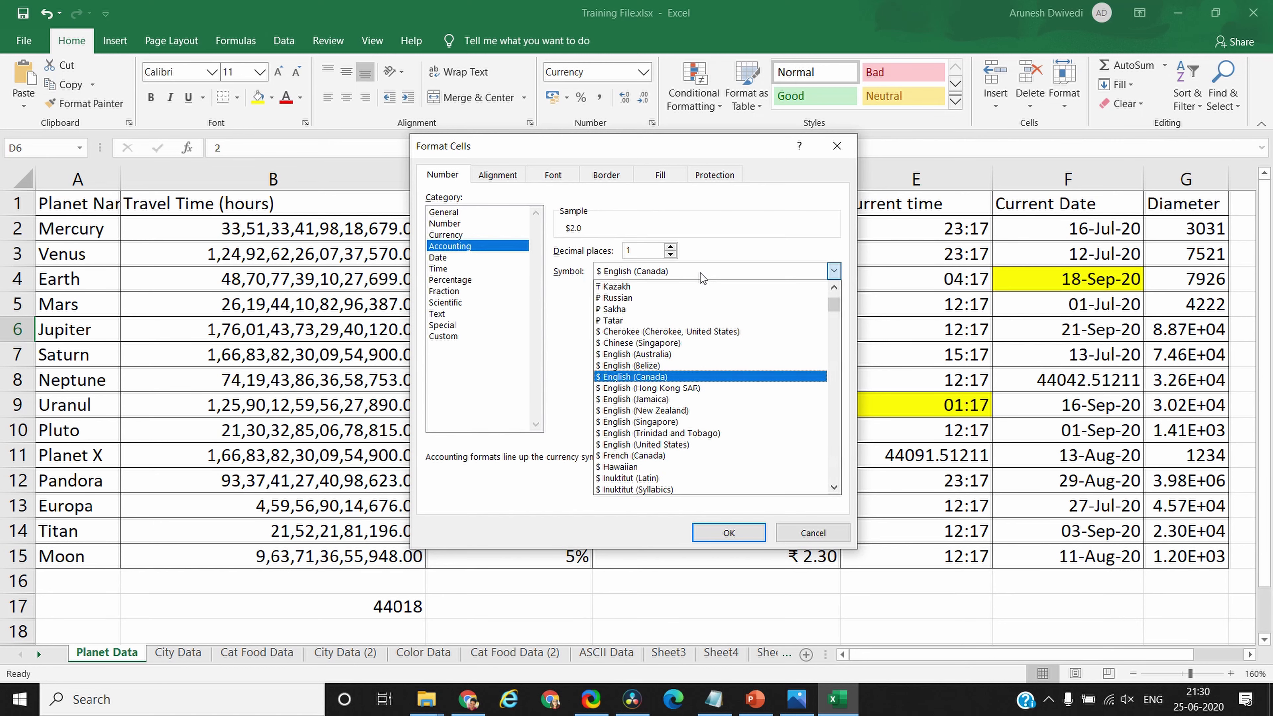
click(678, 390)
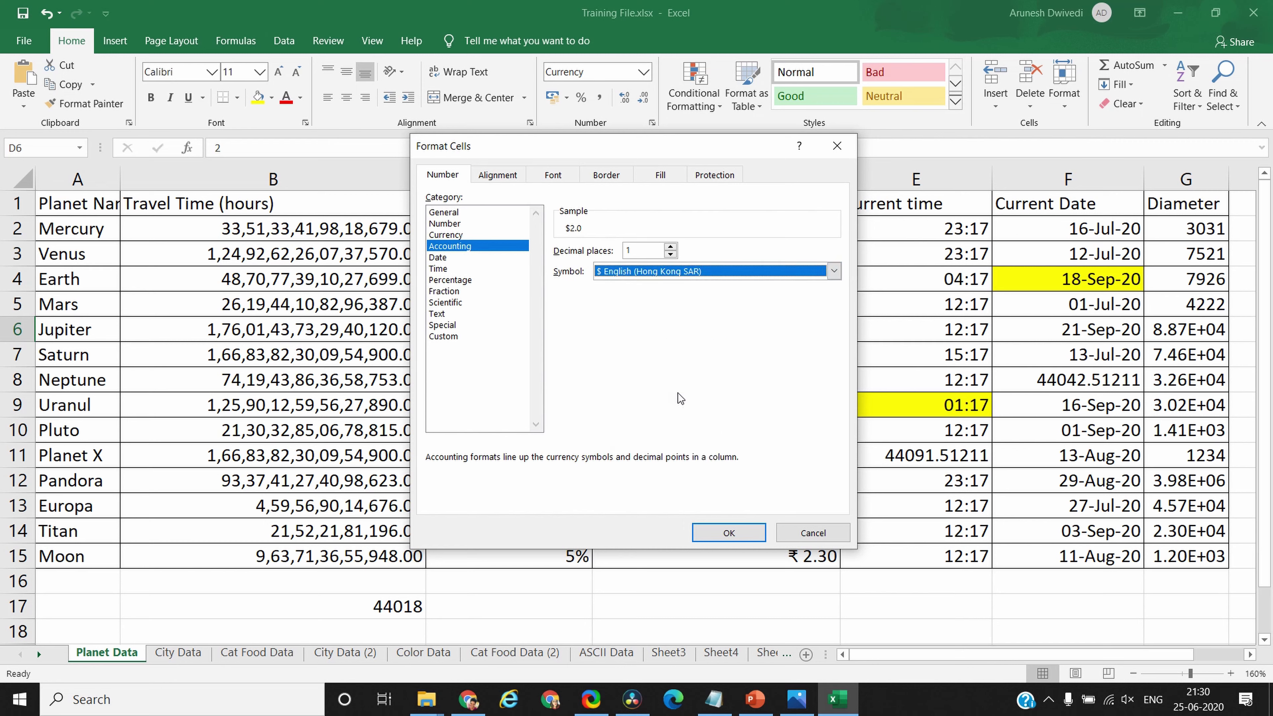
click(671, 246)
click(670, 247)
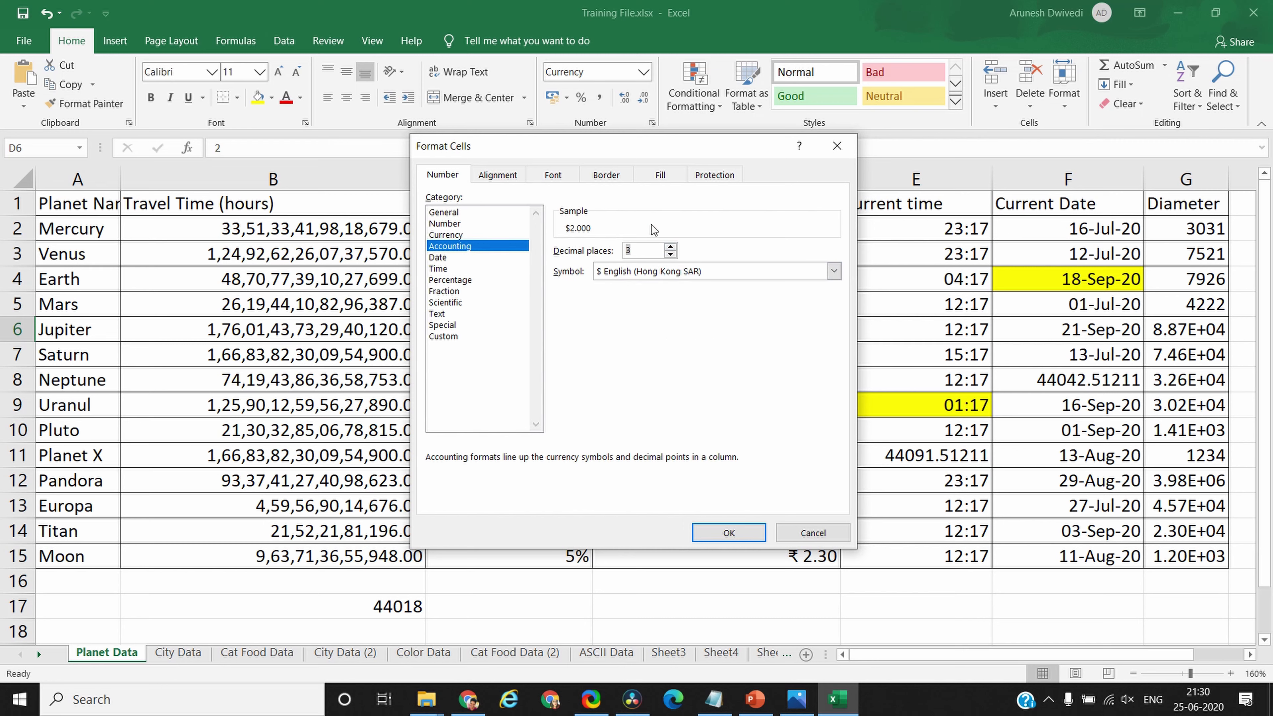
click(729, 532)
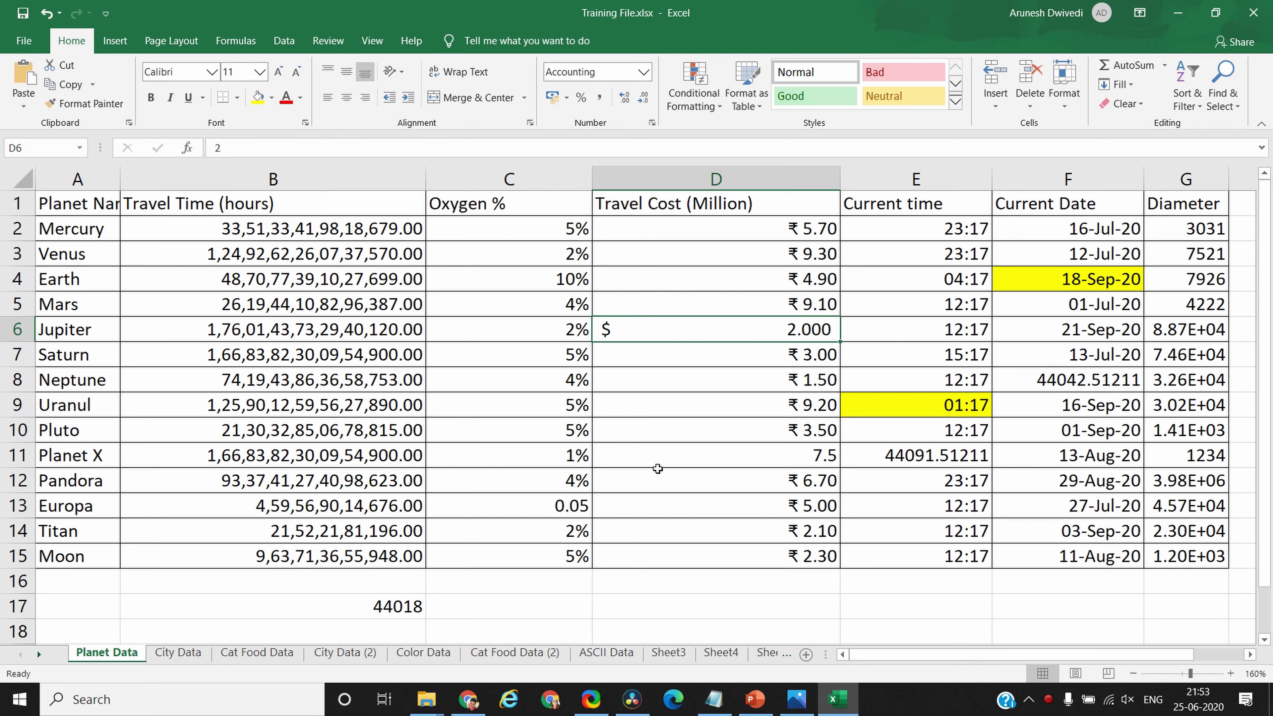
Try the Date format "Wednesday, 14 March 2012" with the English (Australia) locale on cell D6, and close the settings without applying it
key(ctrl+1)
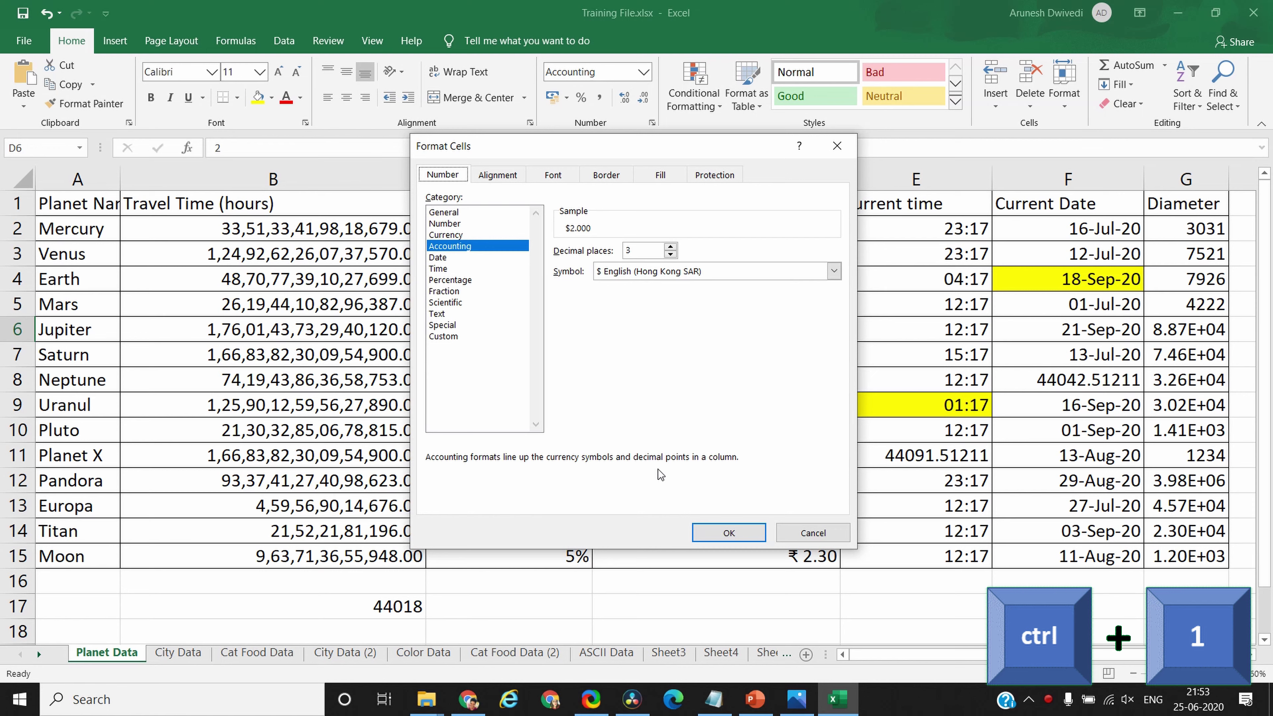
click(456, 258)
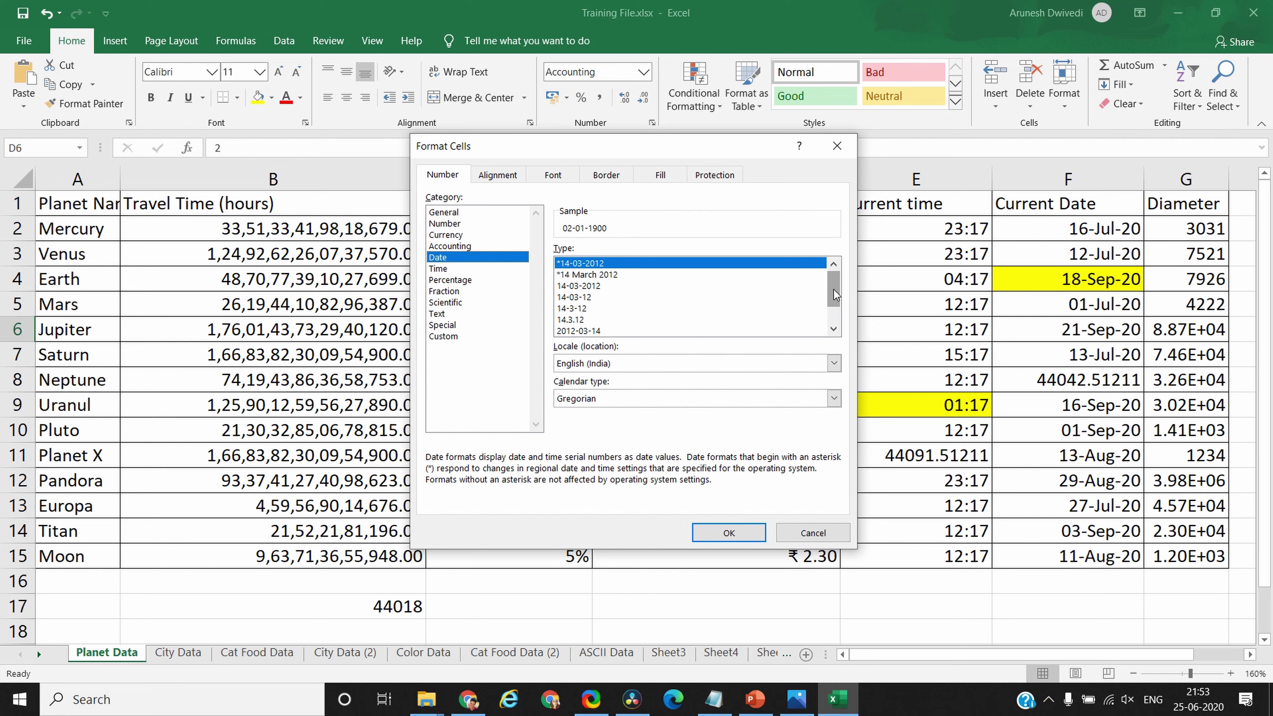
drag(833, 289, 833, 304)
click(833, 363)
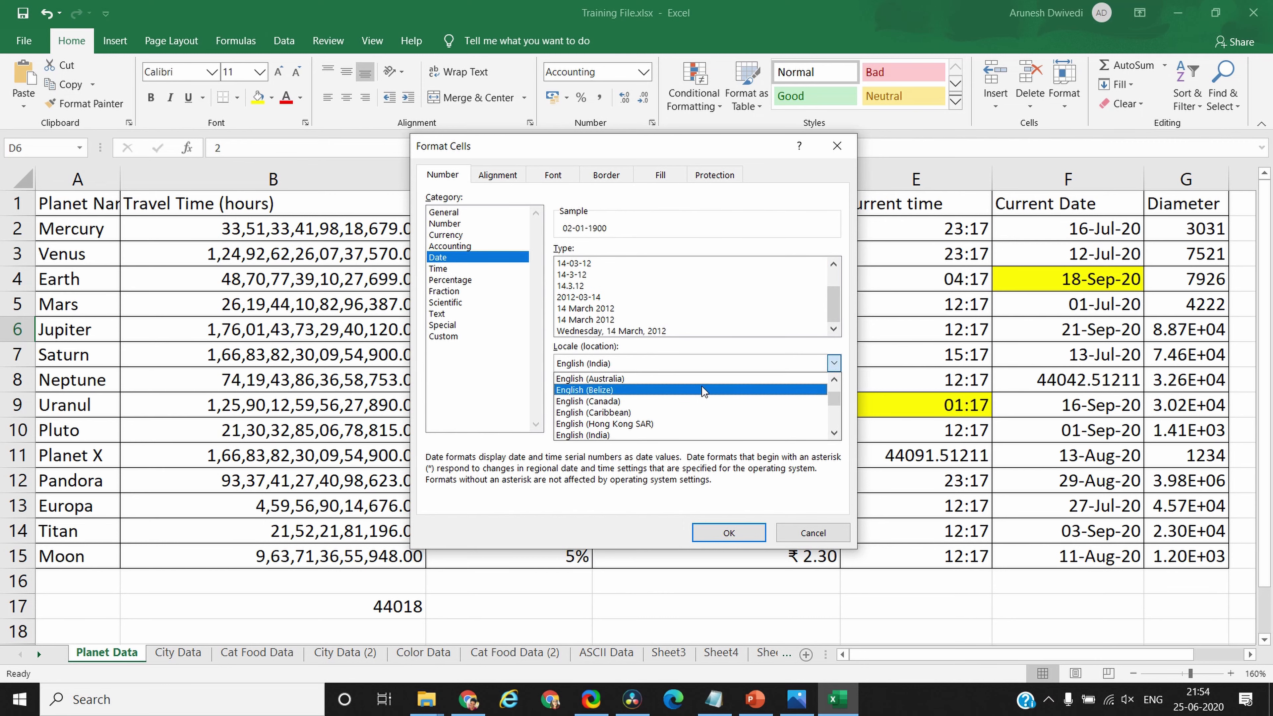
click(702, 383)
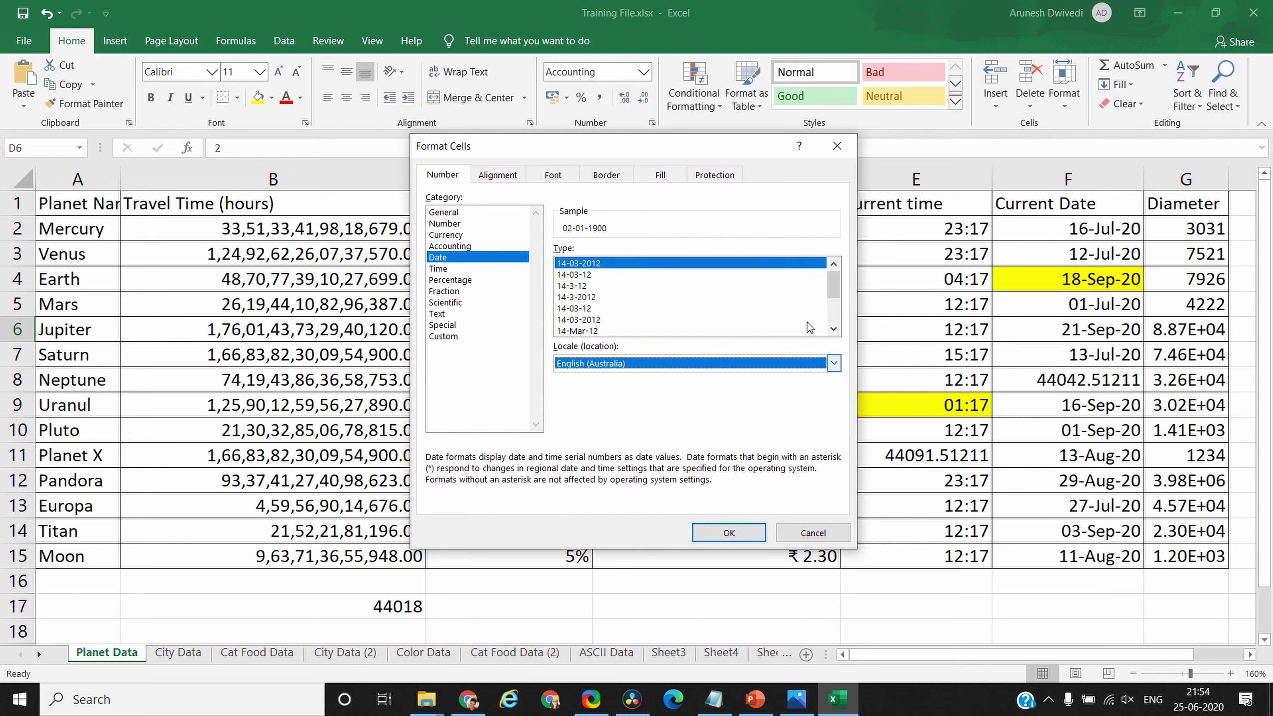
drag(833, 280, 826, 306)
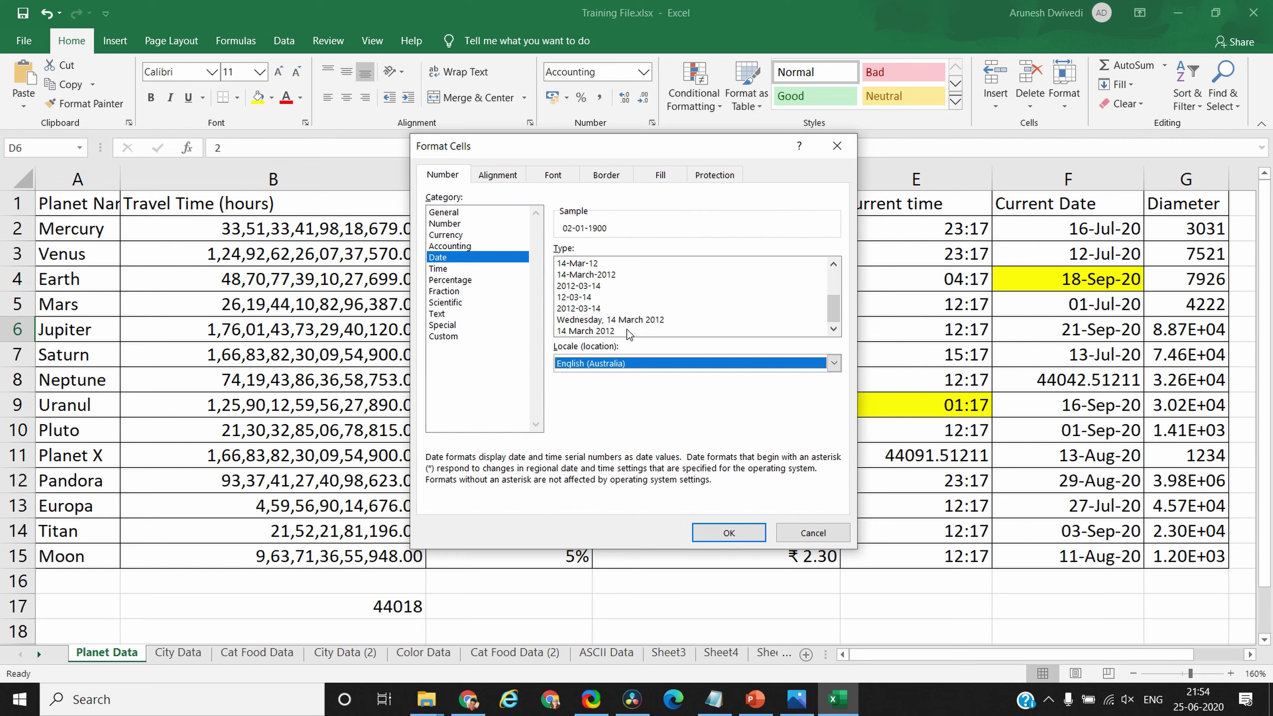
click(596, 320)
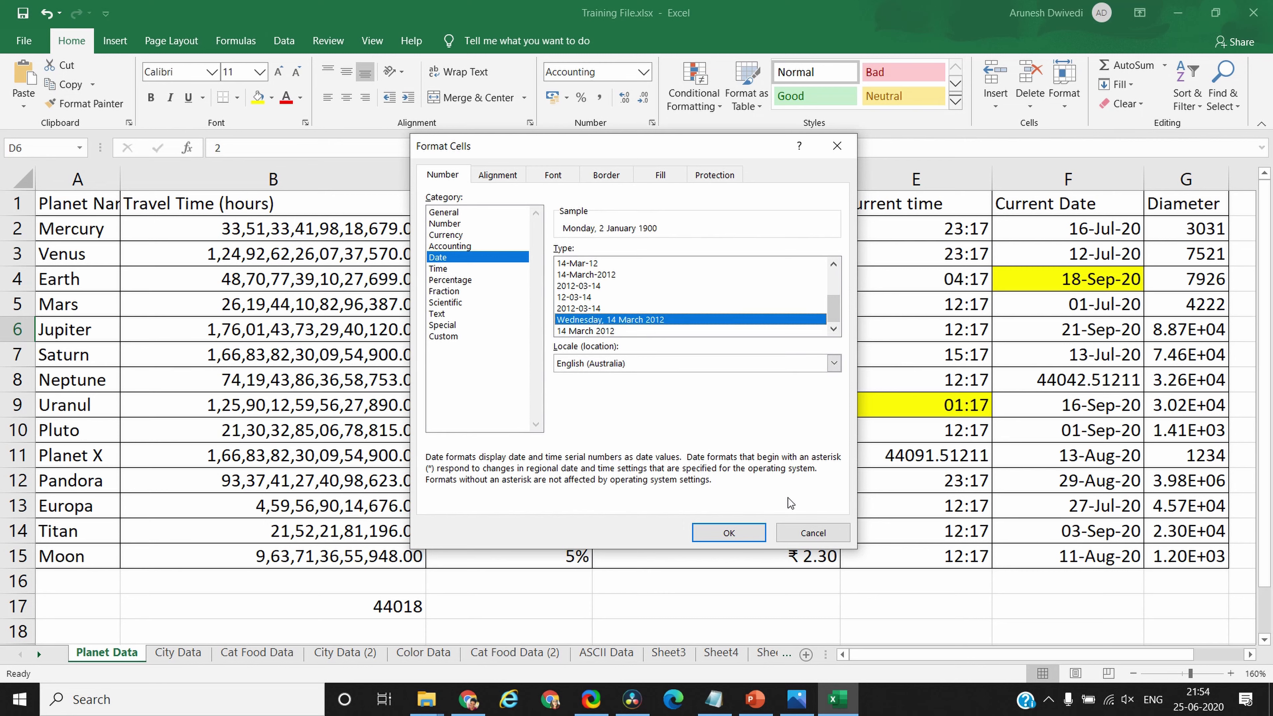
click(812, 533)
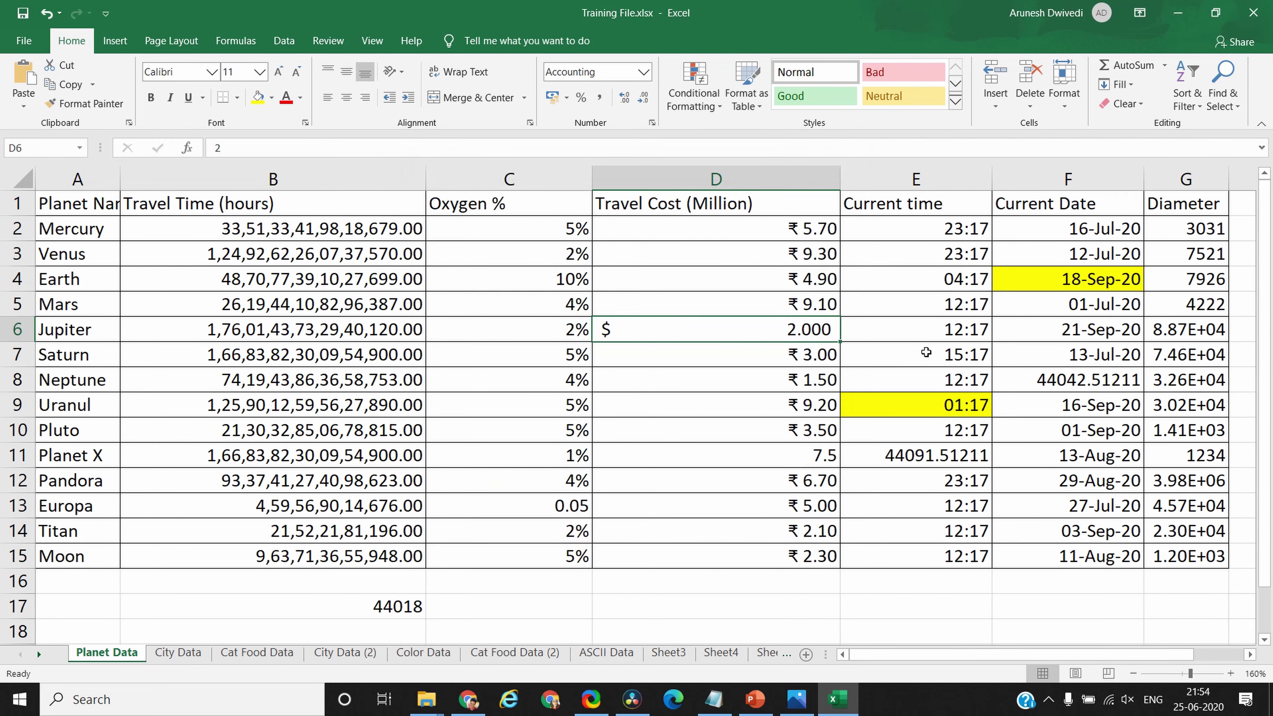
Apply the Date format "Wednesday, 14 March 2012" with the English (Australia) locale to Jupiter's Current Date, cell F6
click(1035, 331)
key(ctrl+1)
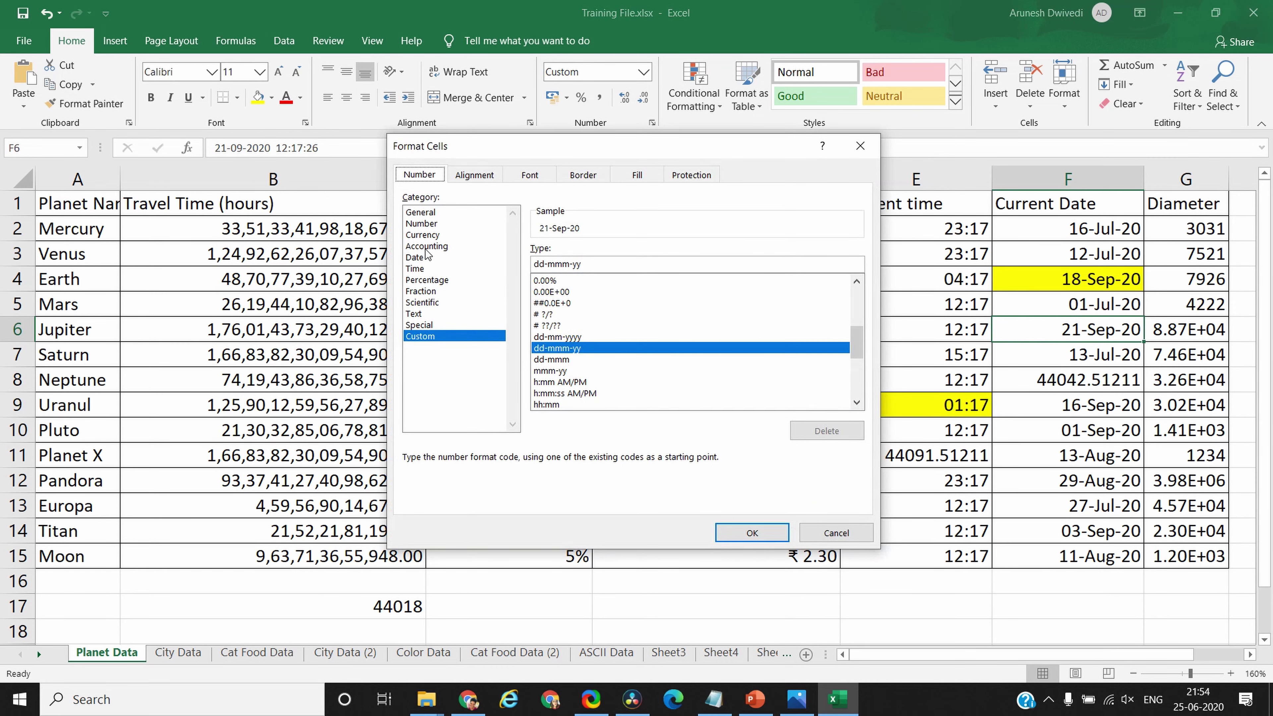
click(414, 257)
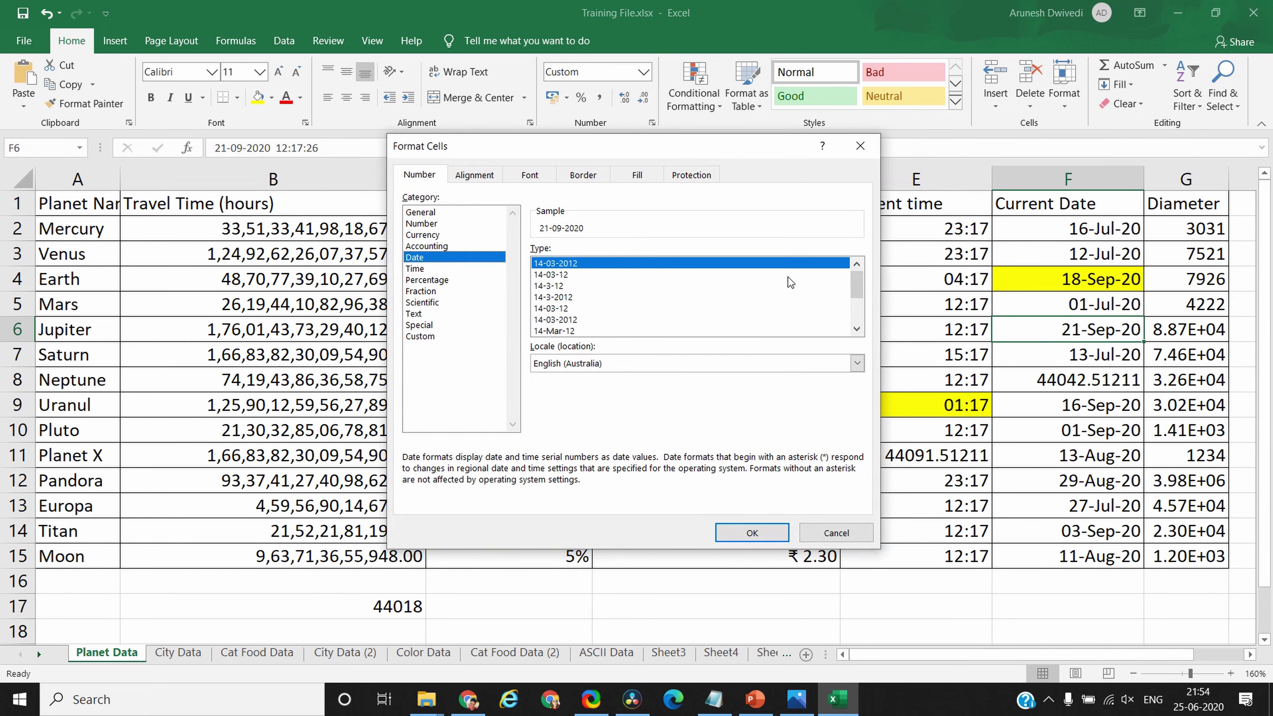
click(857, 316)
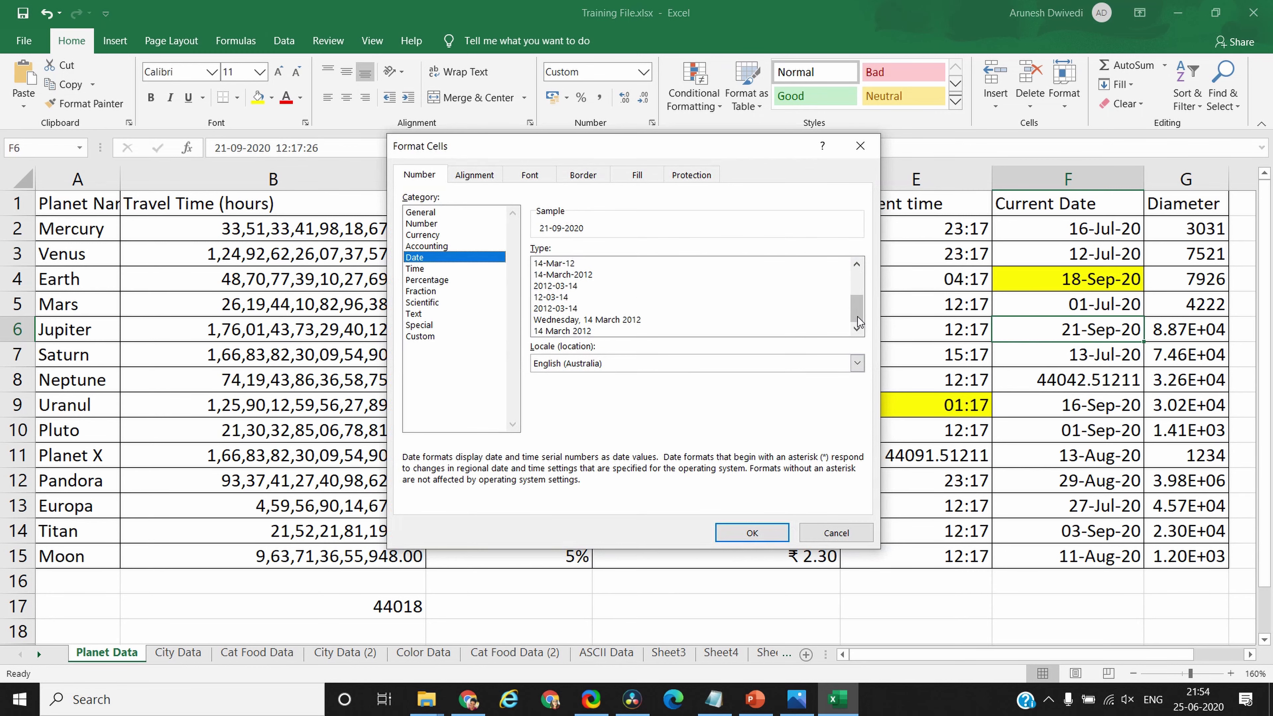
click(632, 319)
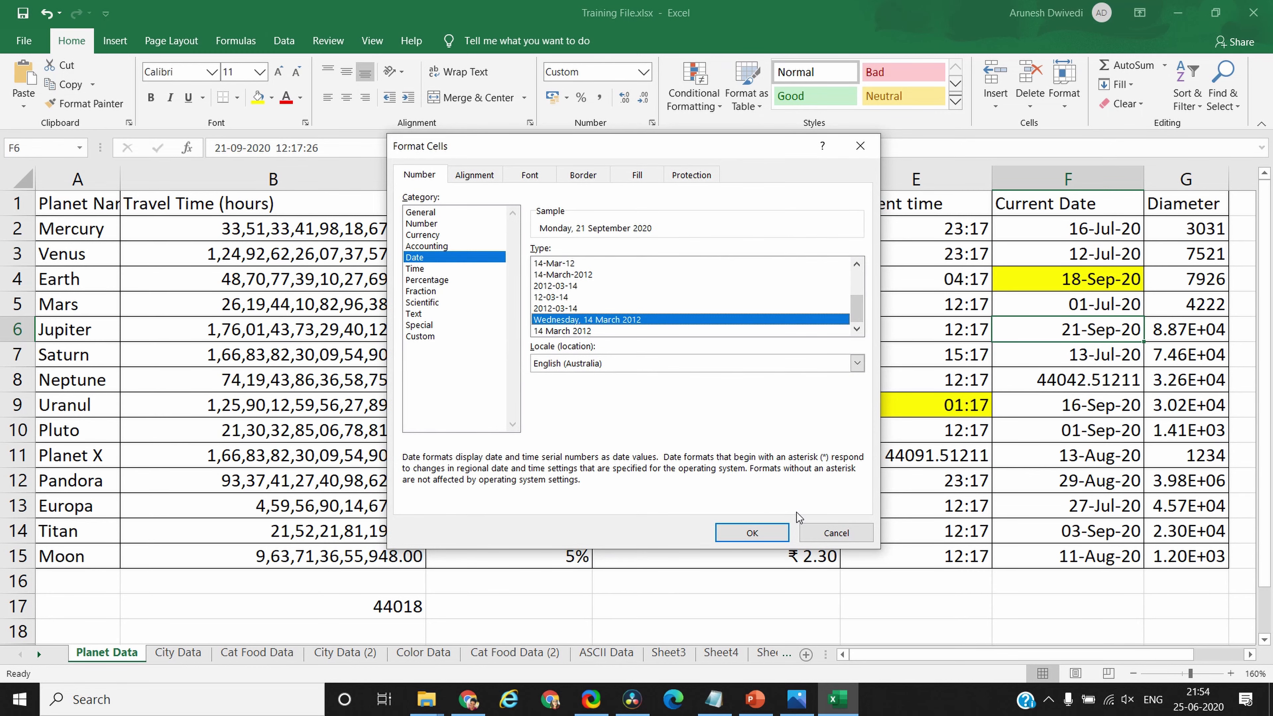
click(744, 535)
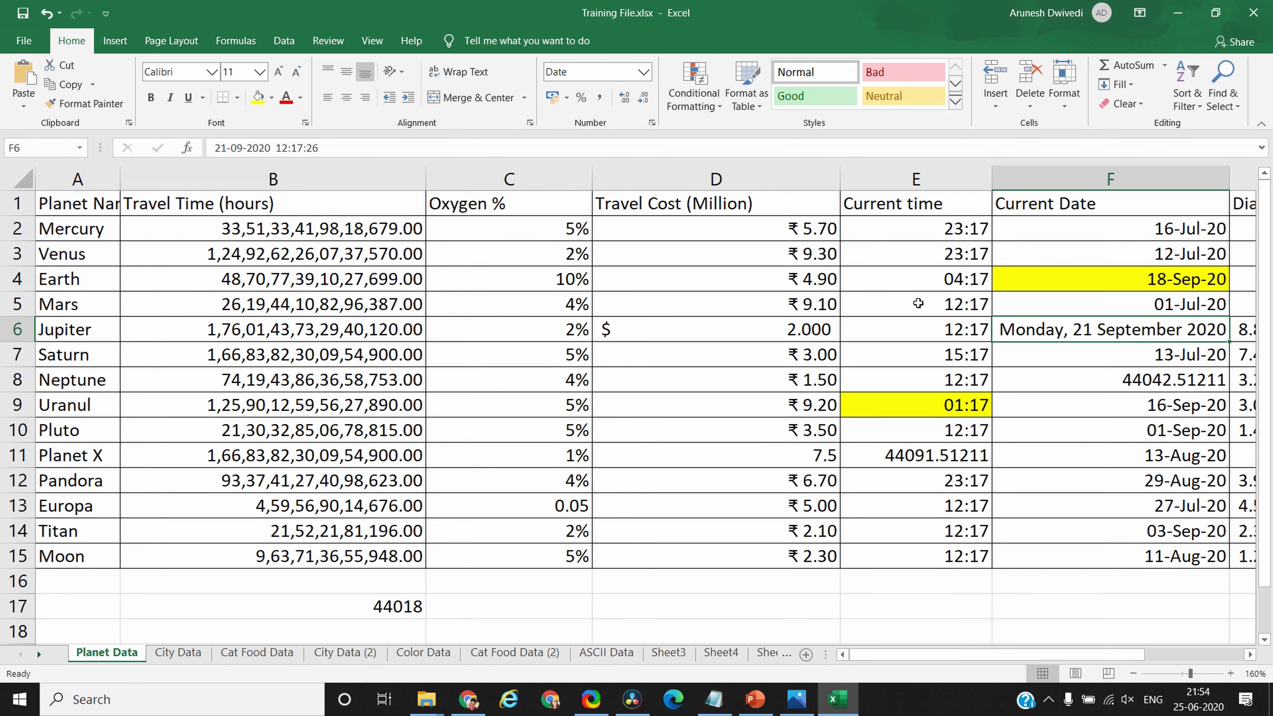
Apply the Time format "01:30:55 PM" to Saturn's Current time, cell E7
click(906, 355)
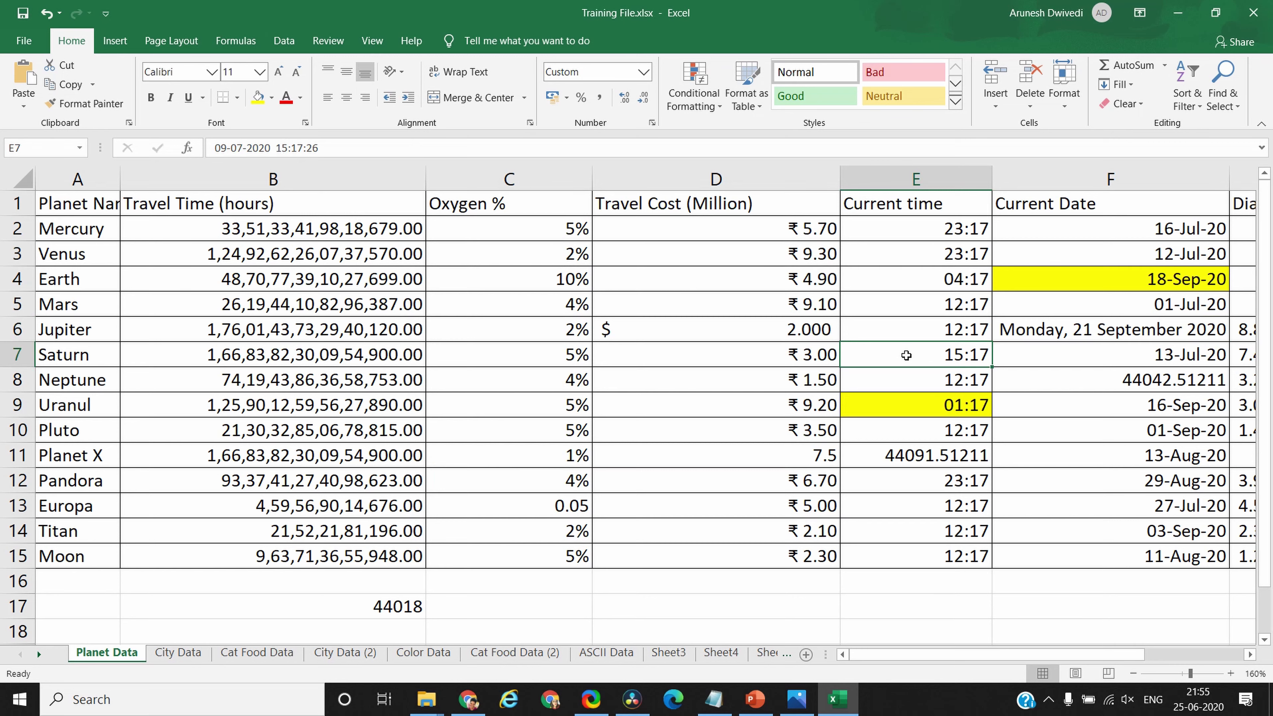
key(ctrl+1)
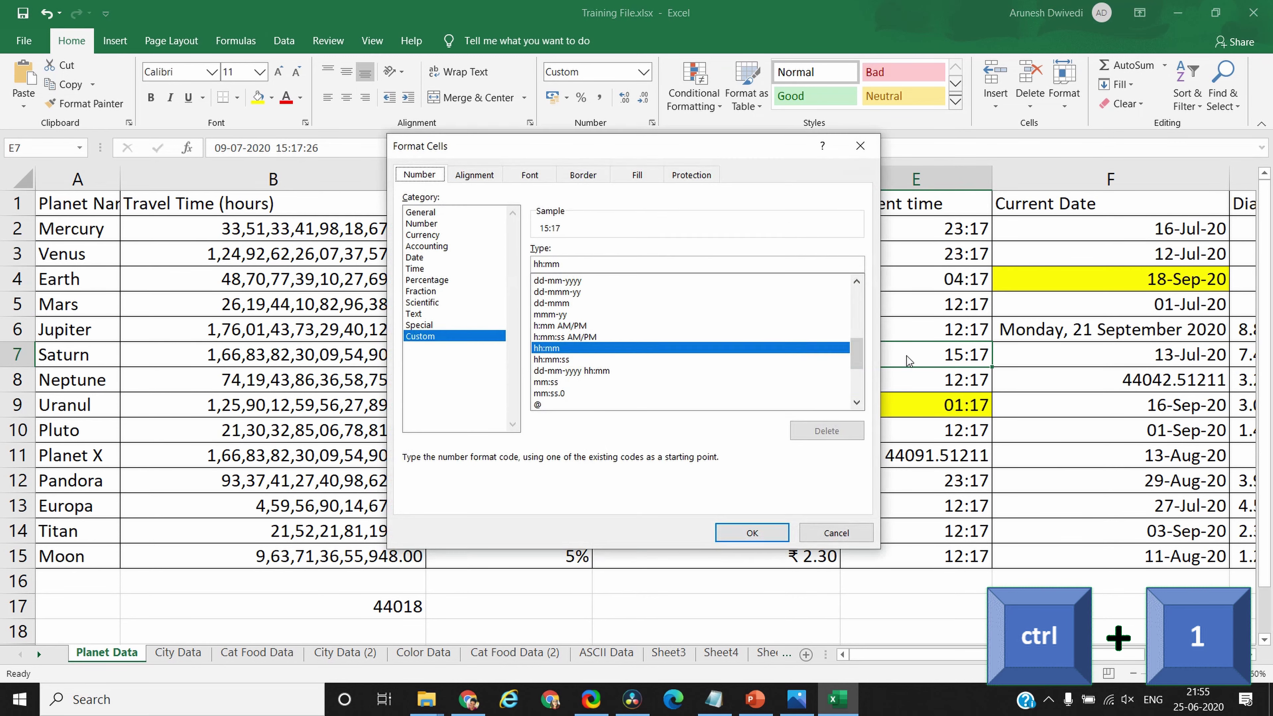
click(414, 268)
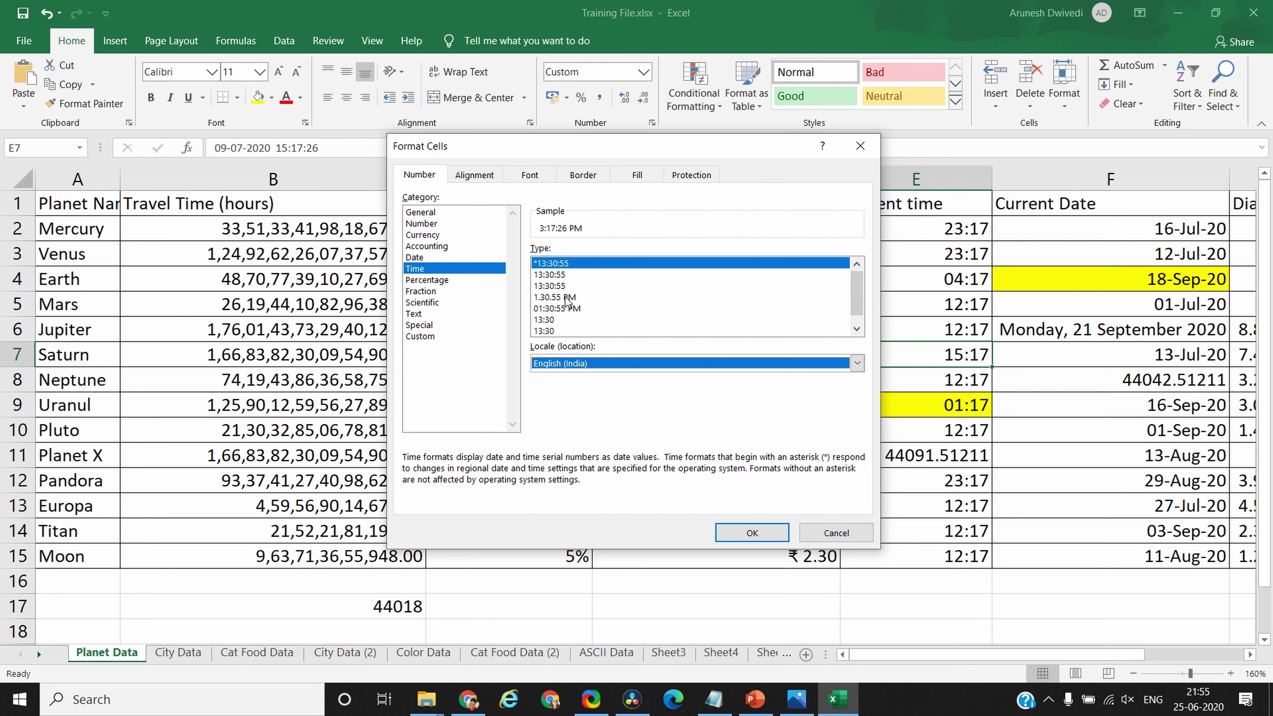
click(856, 330)
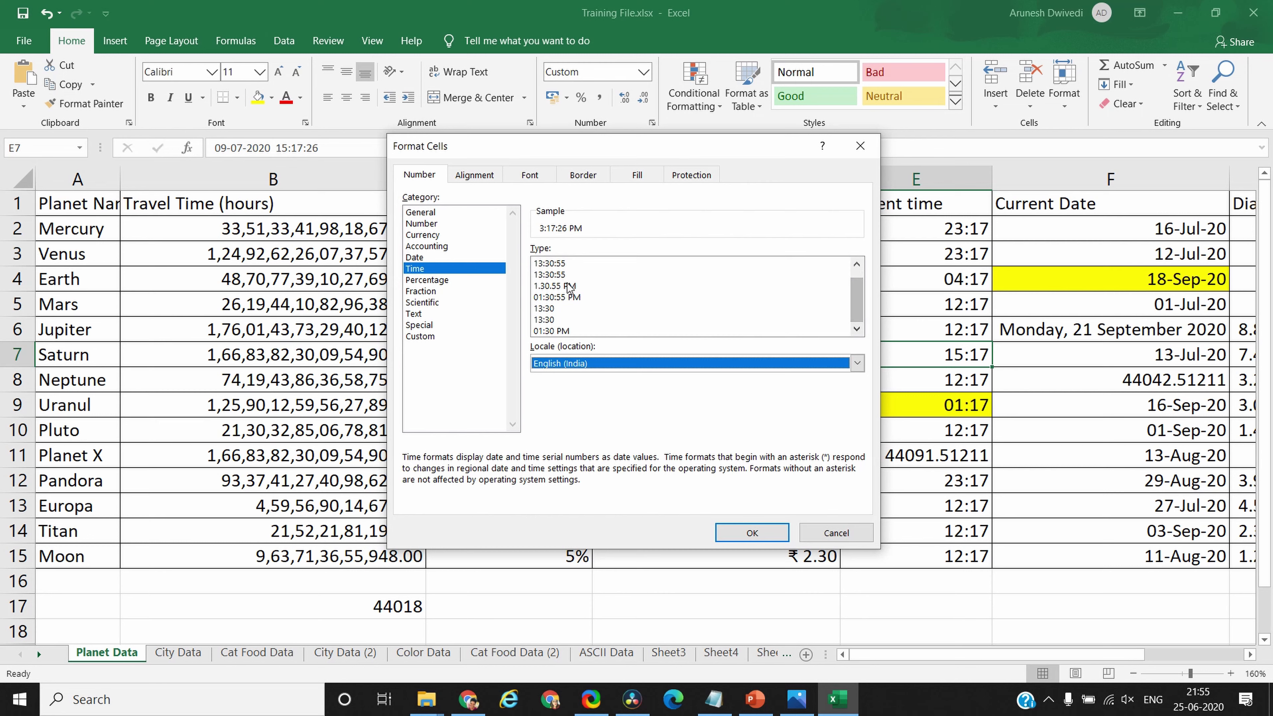
click(560, 296)
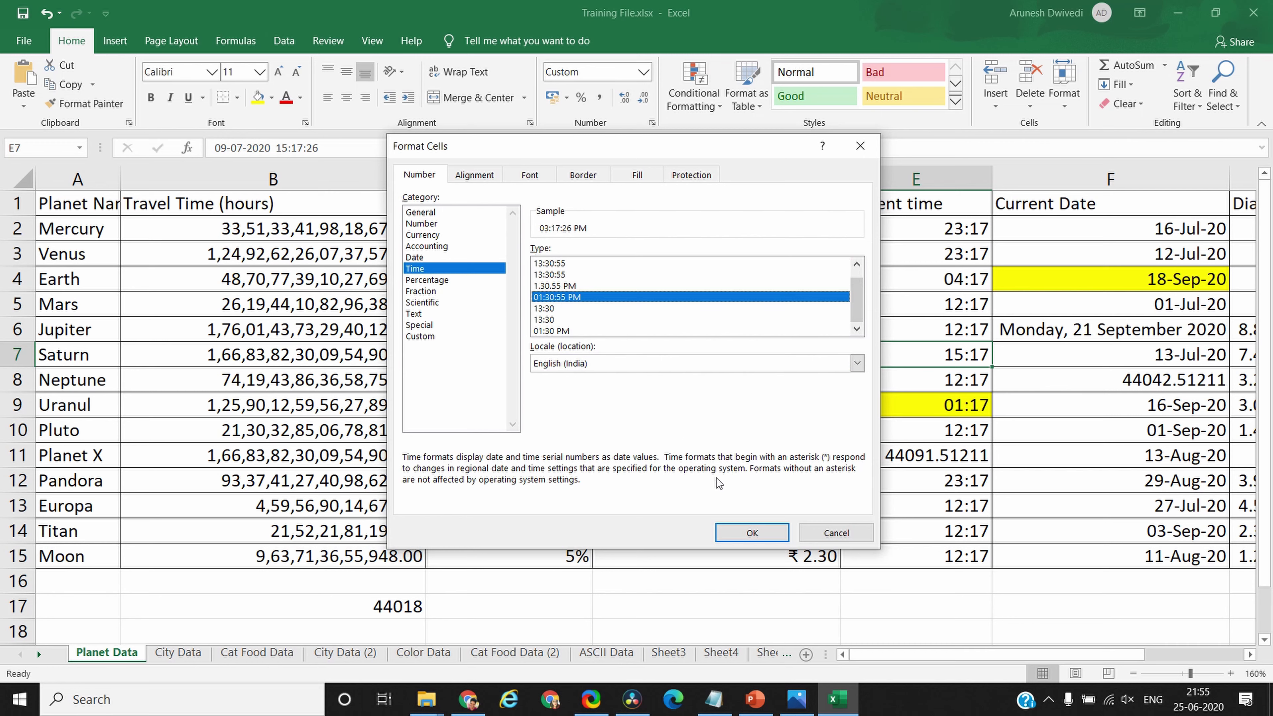
click(752, 535)
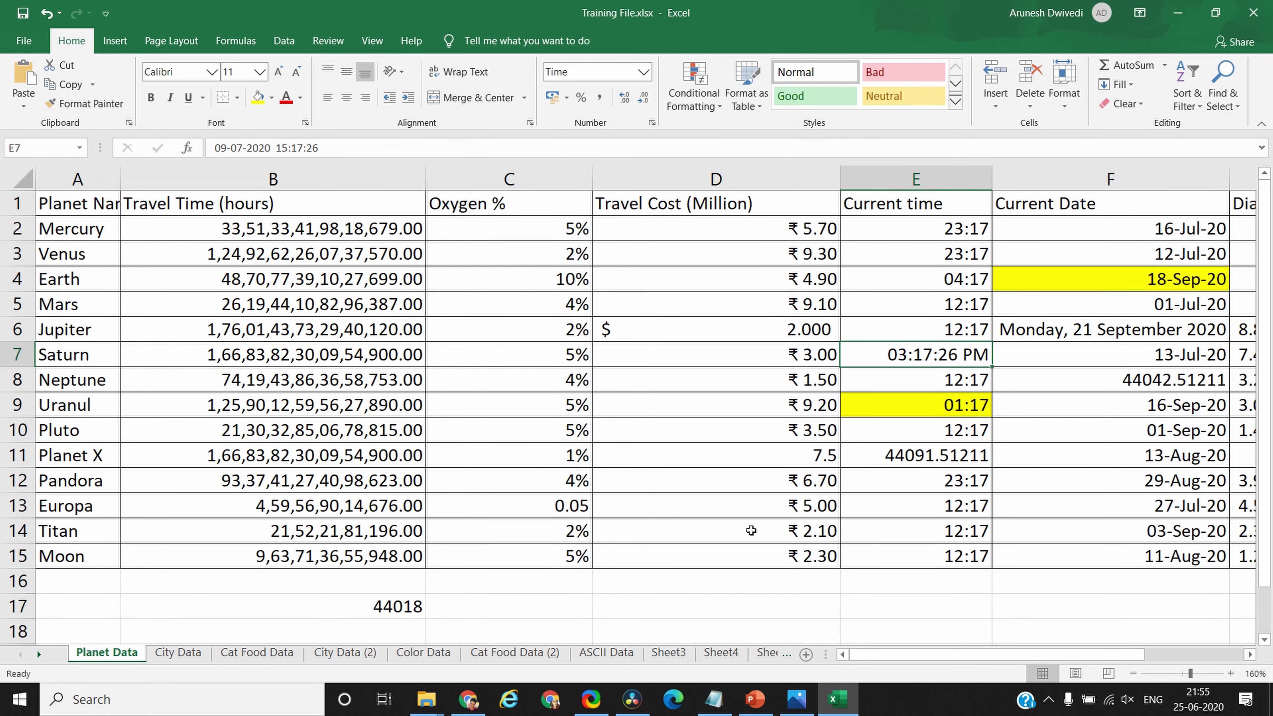
Apply the Time format "01:30:55 PM" to Earth's Current time, cell E4
click(927, 282)
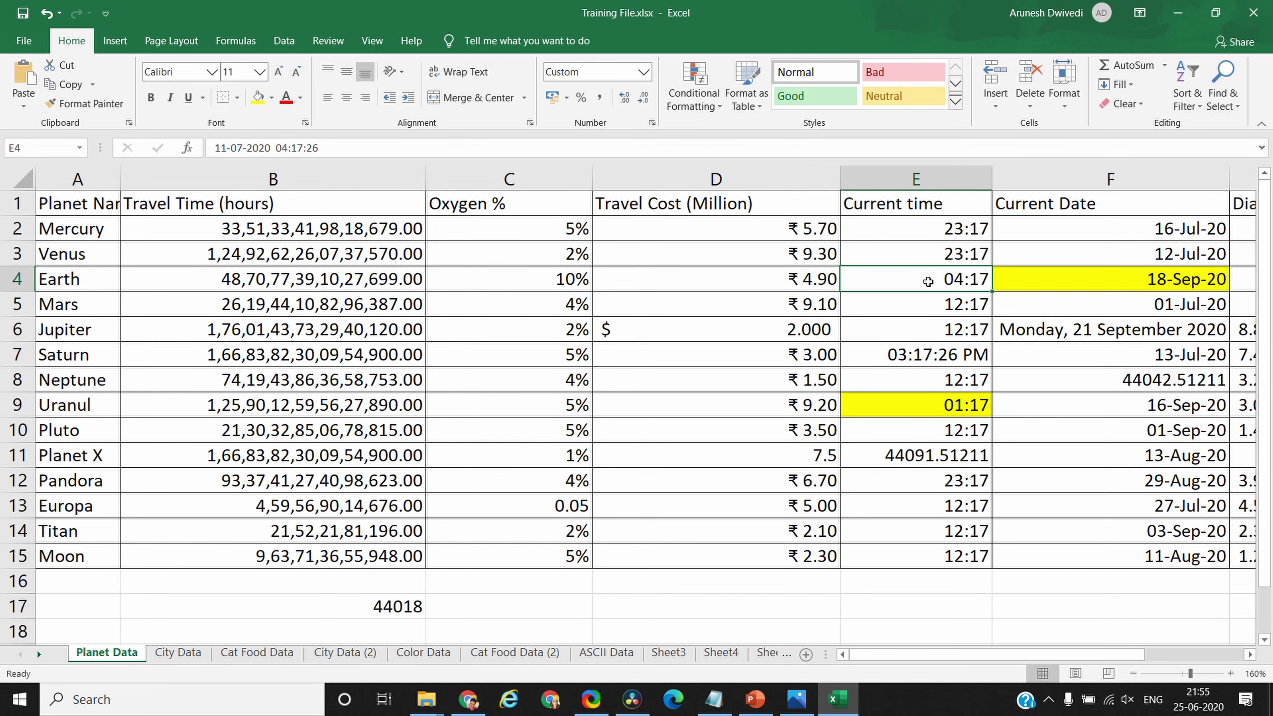
key(ctrl+1)
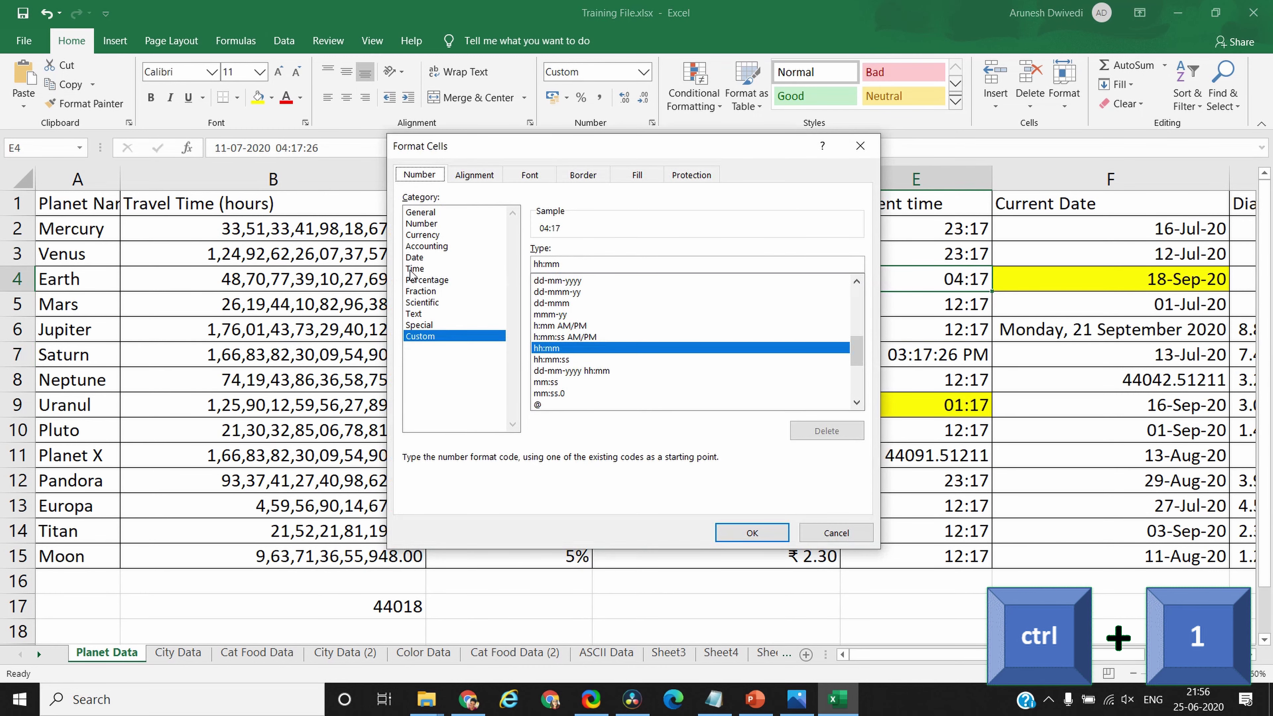
click(414, 269)
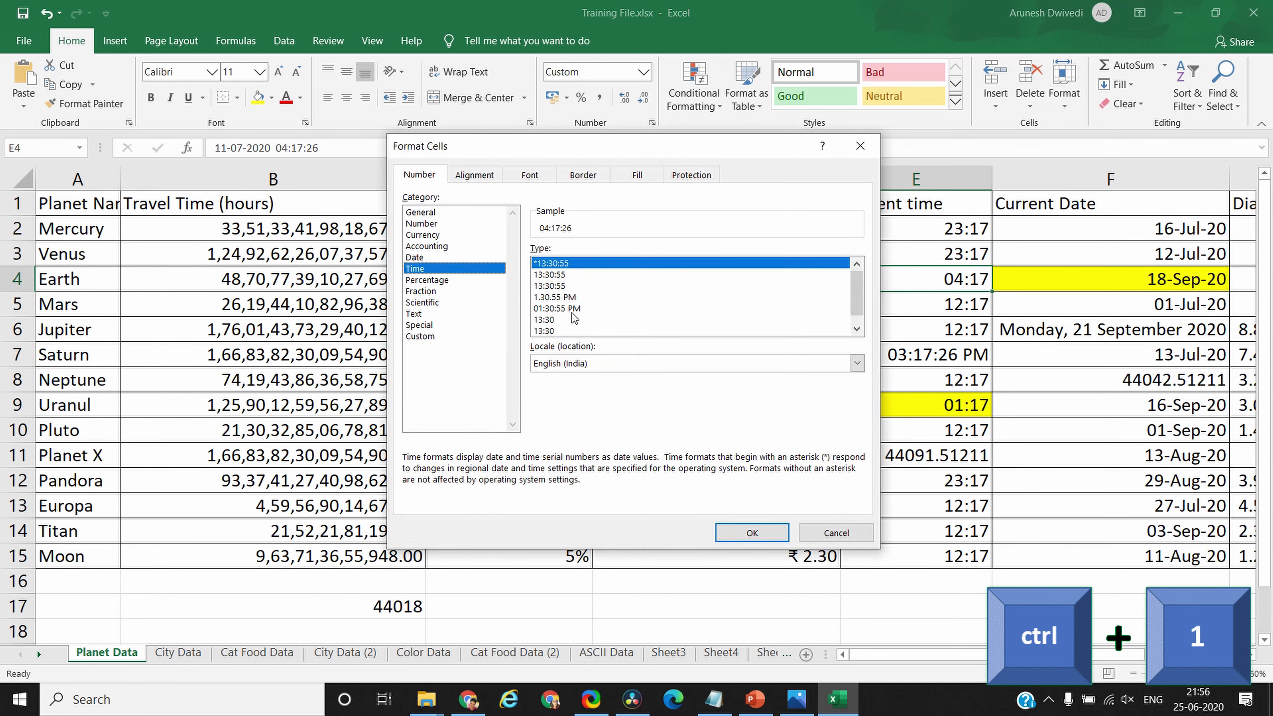
click(571, 309)
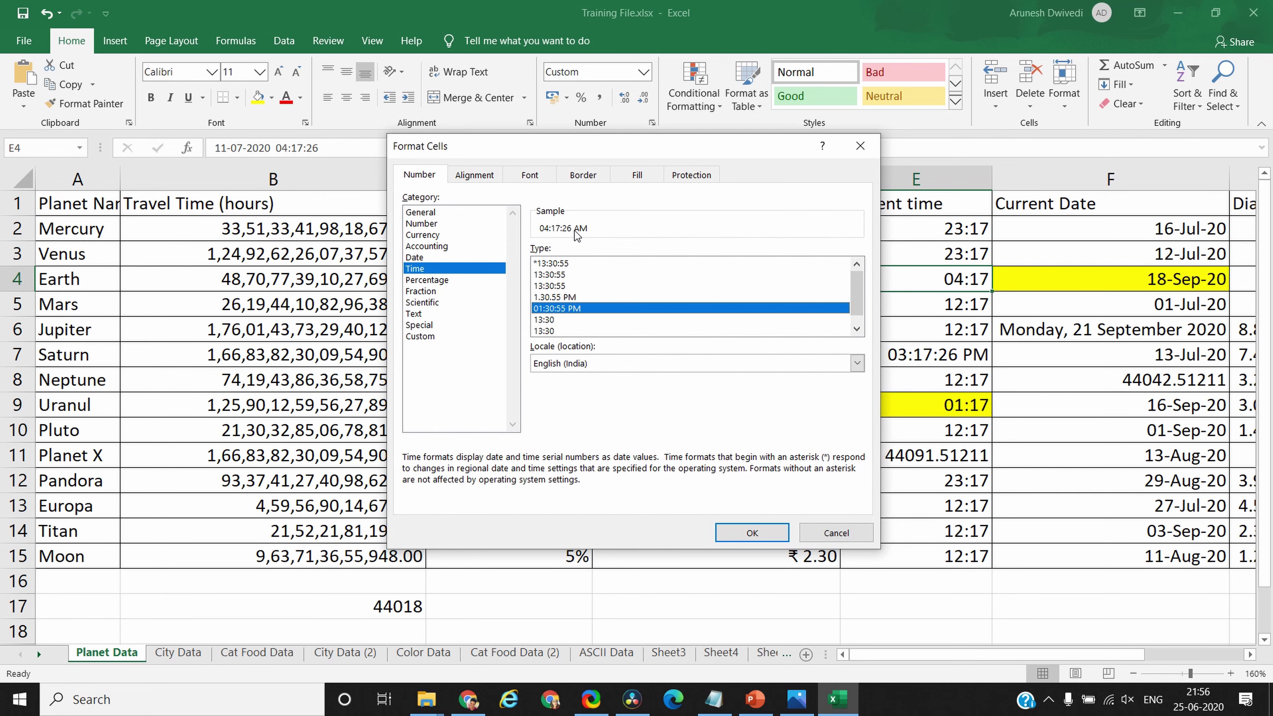
click(757, 535)
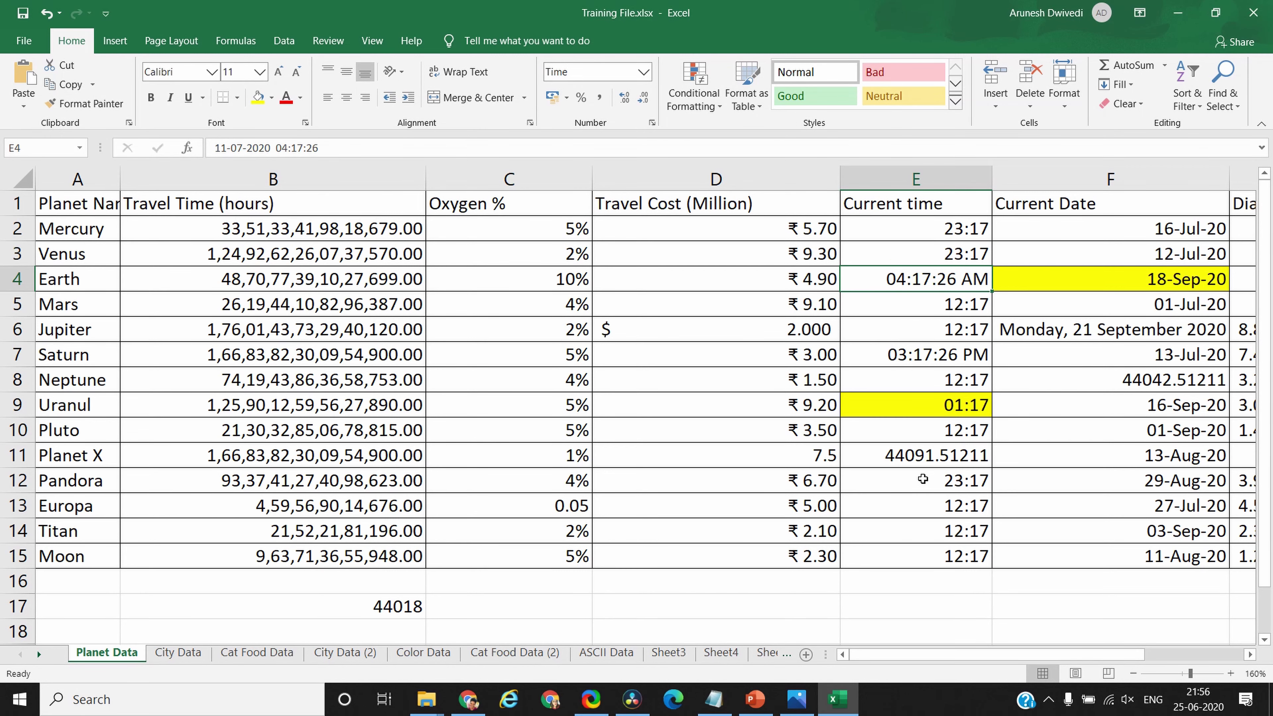
Apply the third Time format, "13:30:55", to the Current time values of Pandora through Moon, cells E12:E15
drag(923, 479, 930, 552)
key(ctrl+1)
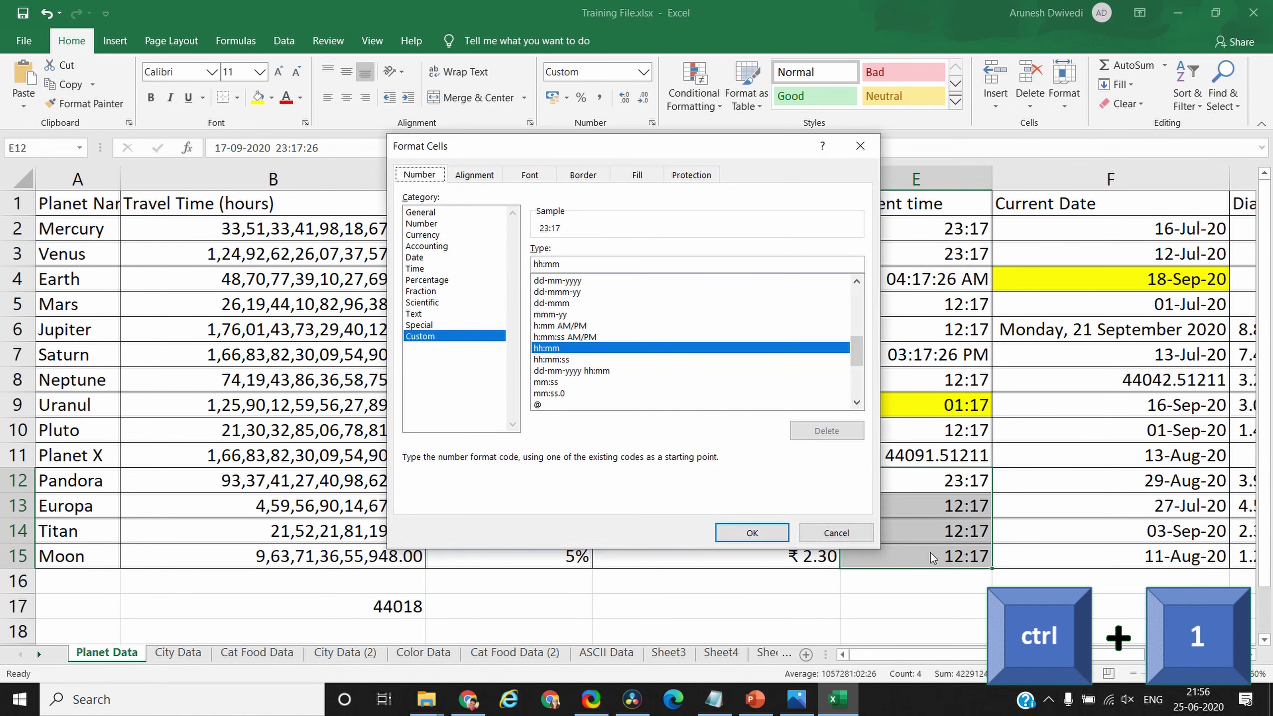
click(433, 269)
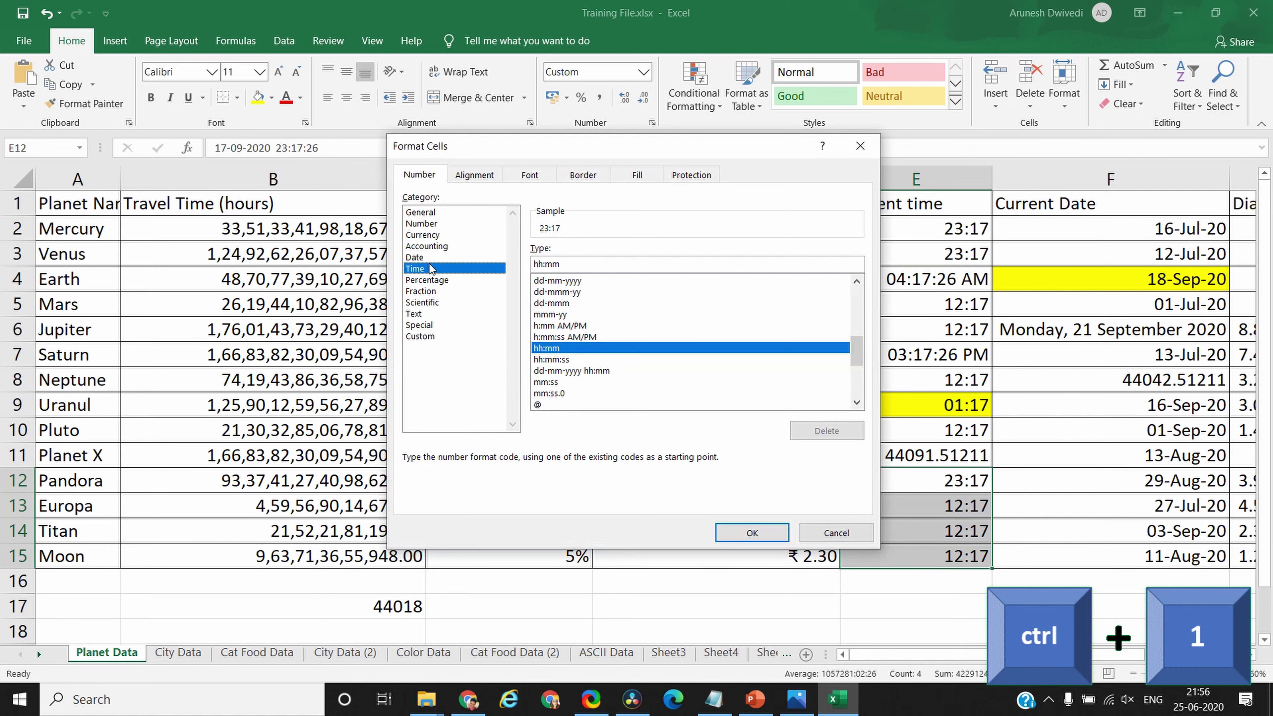
click(566, 286)
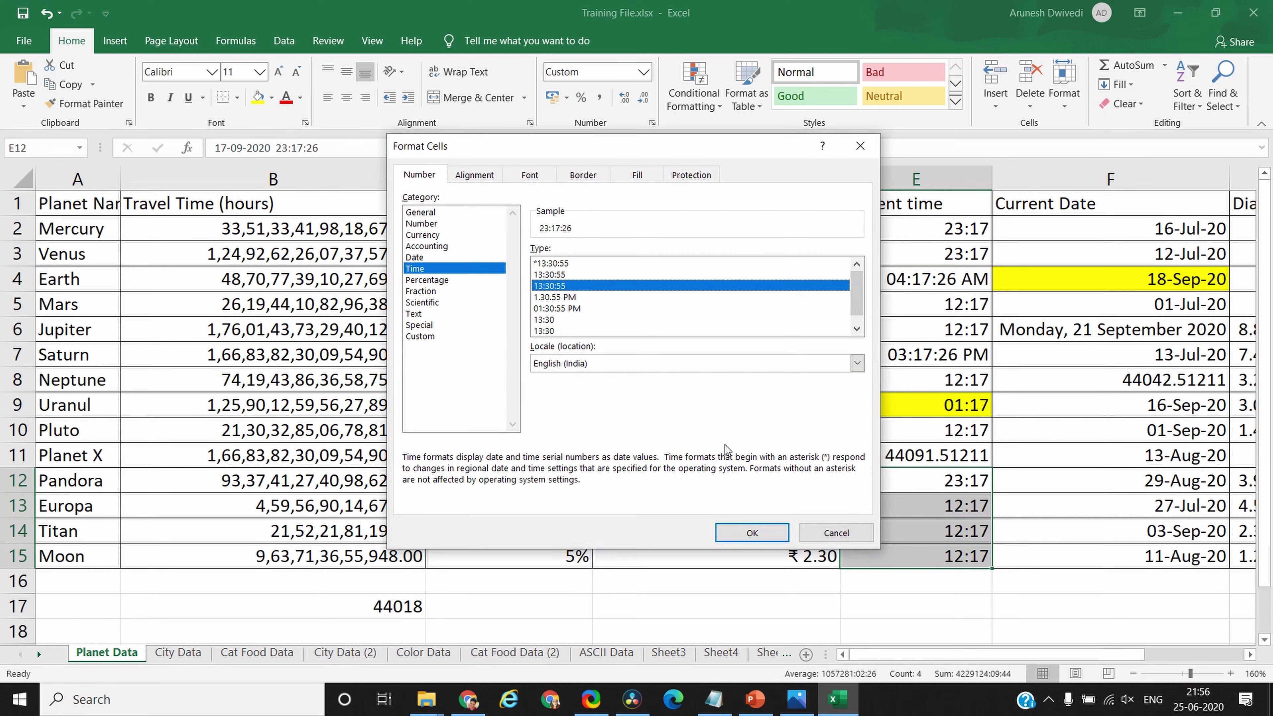
click(760, 536)
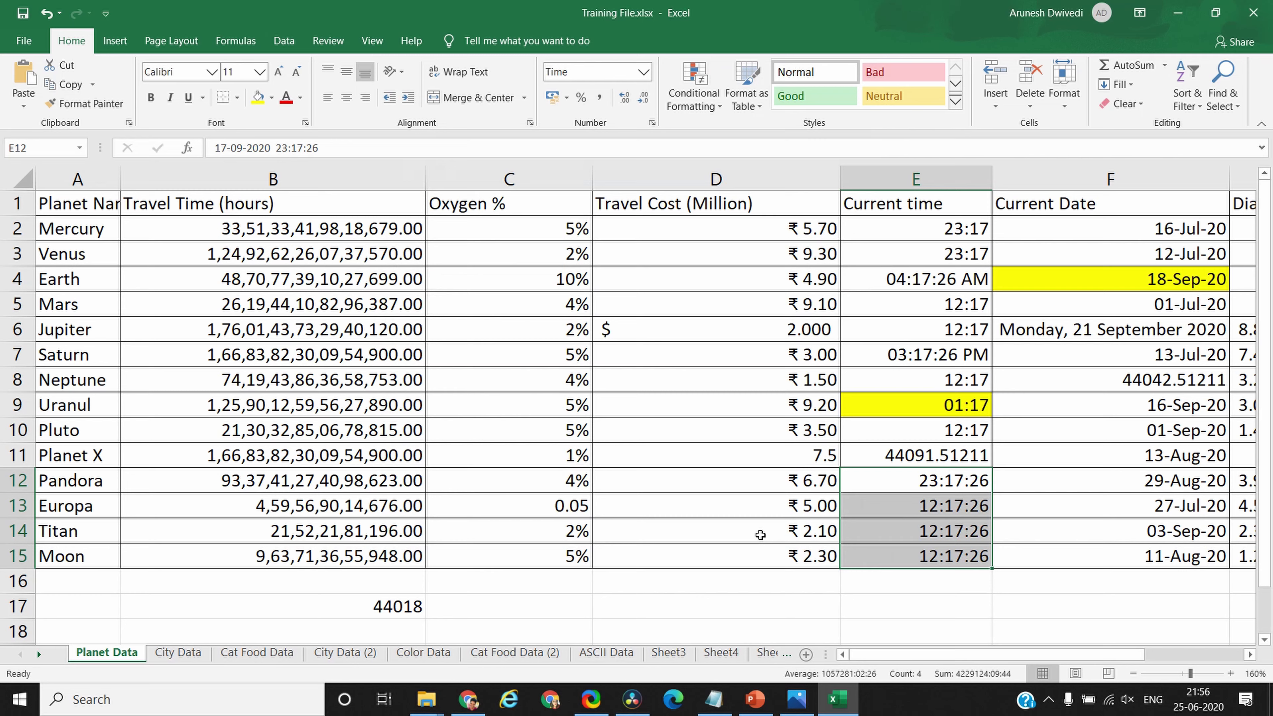
Preview the Percentage and Fraction formats for cells E12:E15 and close the settings without applying them
key(ctrl+1)
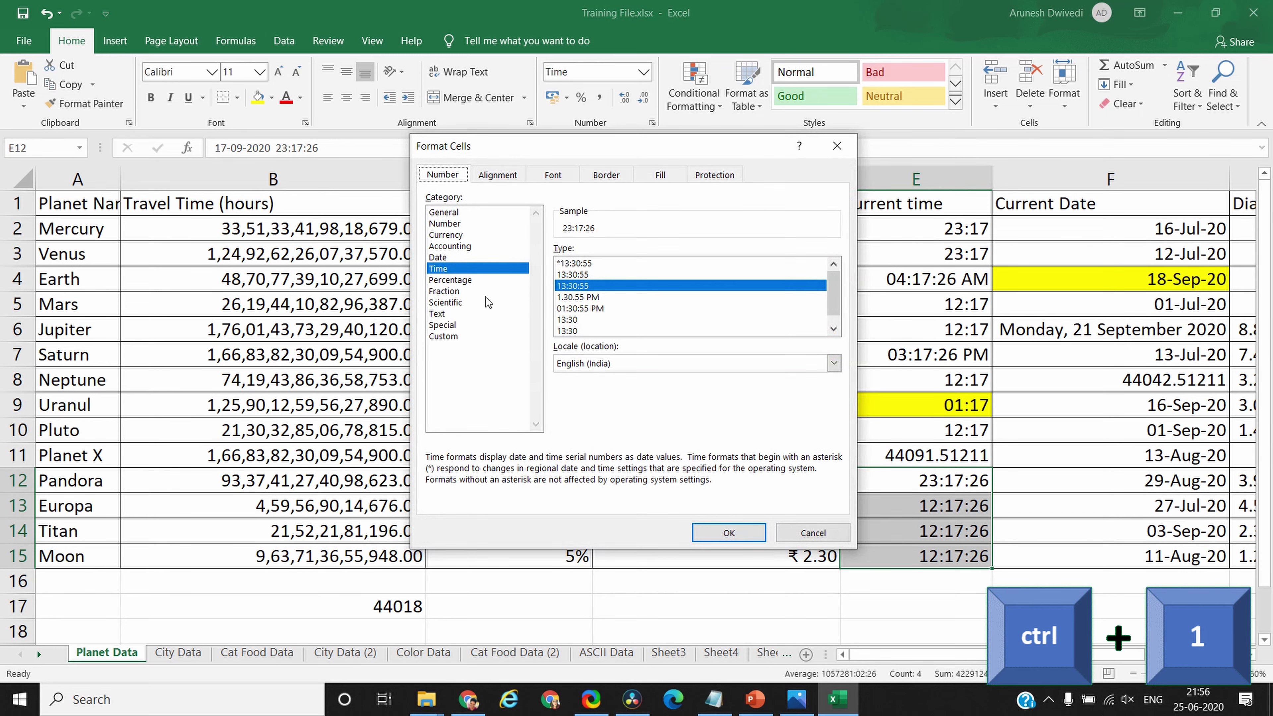
click(473, 280)
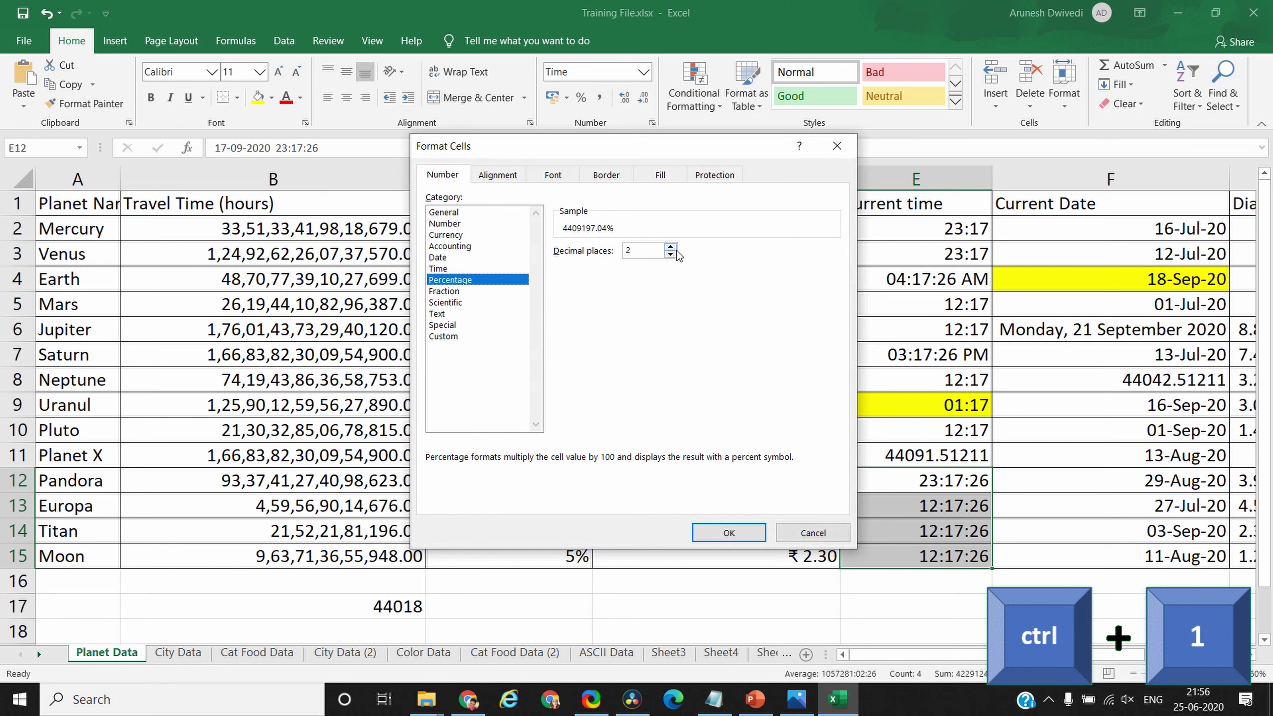
click(472, 298)
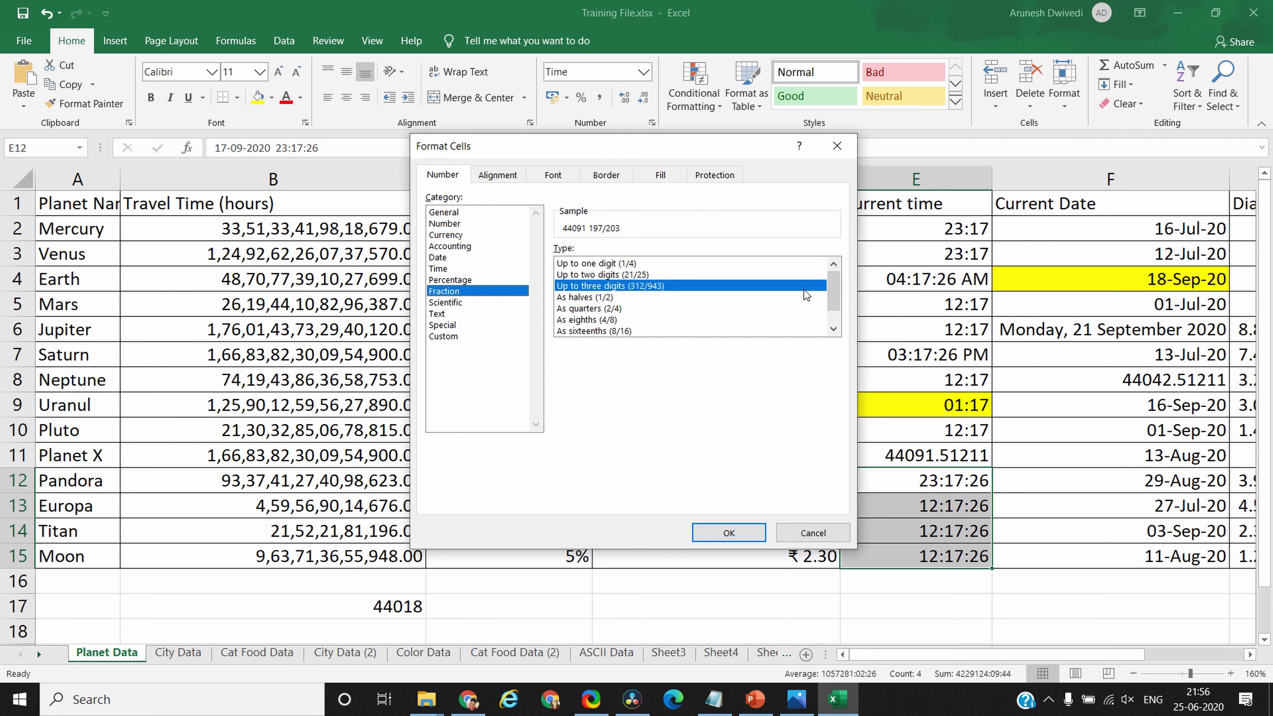
mouse_move(832, 290)
mouse_down()
mouse_move(833, 317)
mouse_move(833, 286)
mouse_up()
click(824, 535)
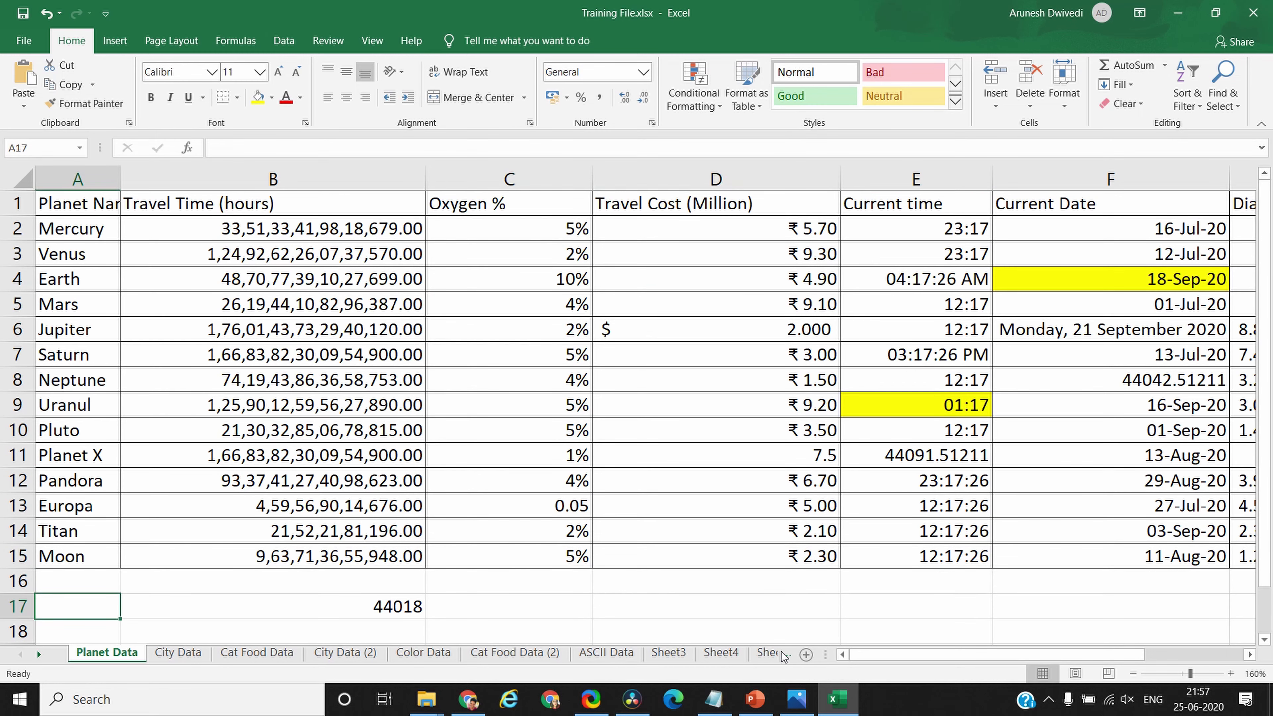
Enter 1.75 in cell A17 and bring up the Fraction format options for it
text(1.75)
key(ctrl+Return)
key(ctrl+1)
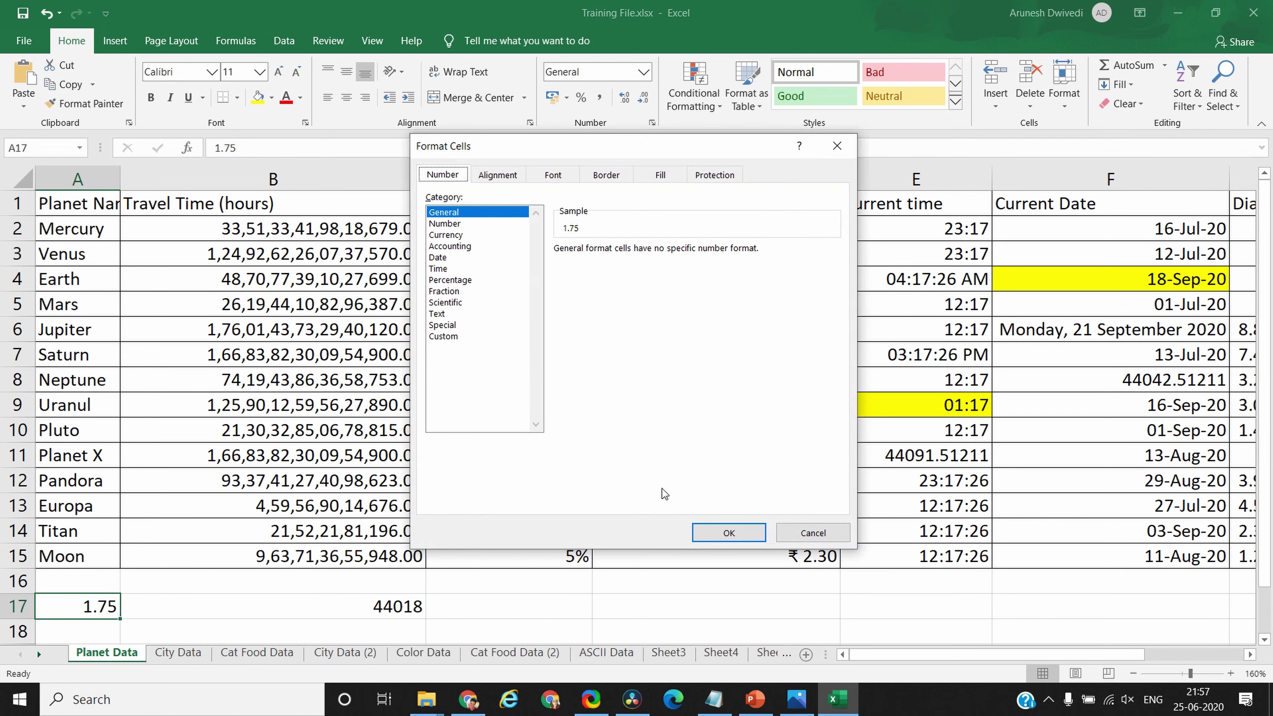
click(460, 292)
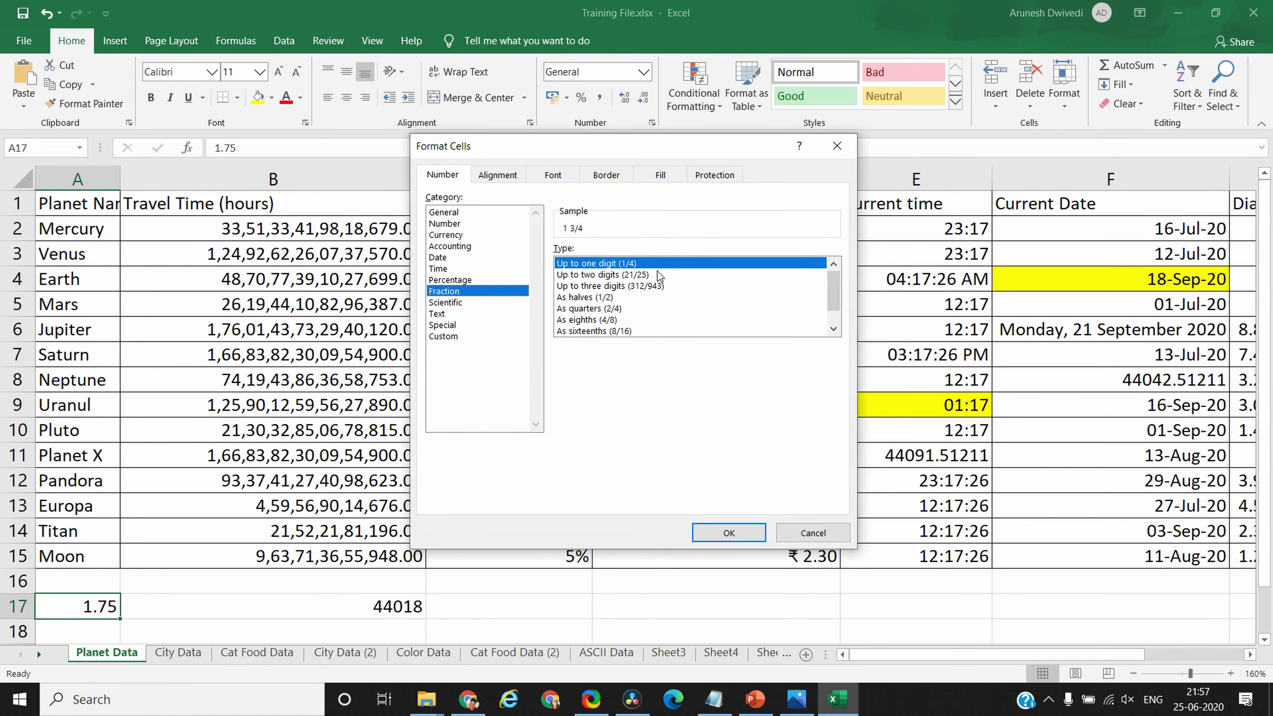
Compare how 1.75 previews in the fraction types, from two and three digits through halves, quarters, eighths and sixteenths to hundredths
click(603, 276)
click(614, 288)
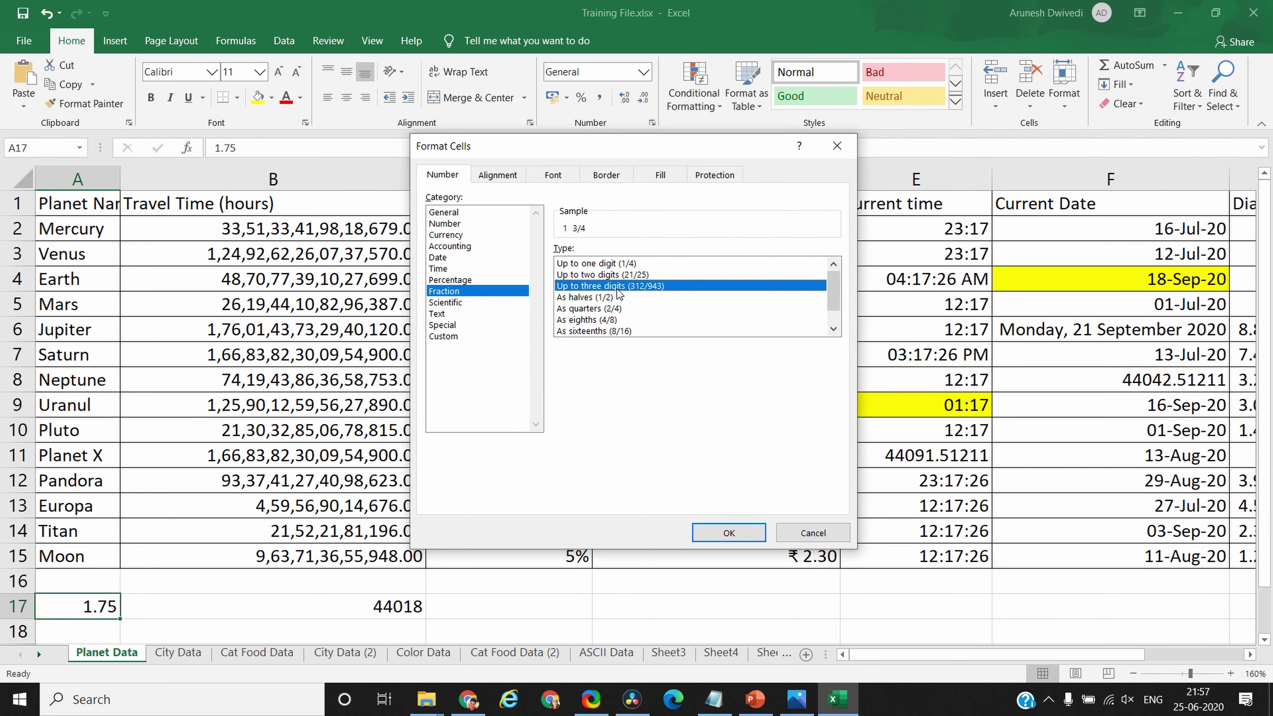
click(605, 308)
click(593, 296)
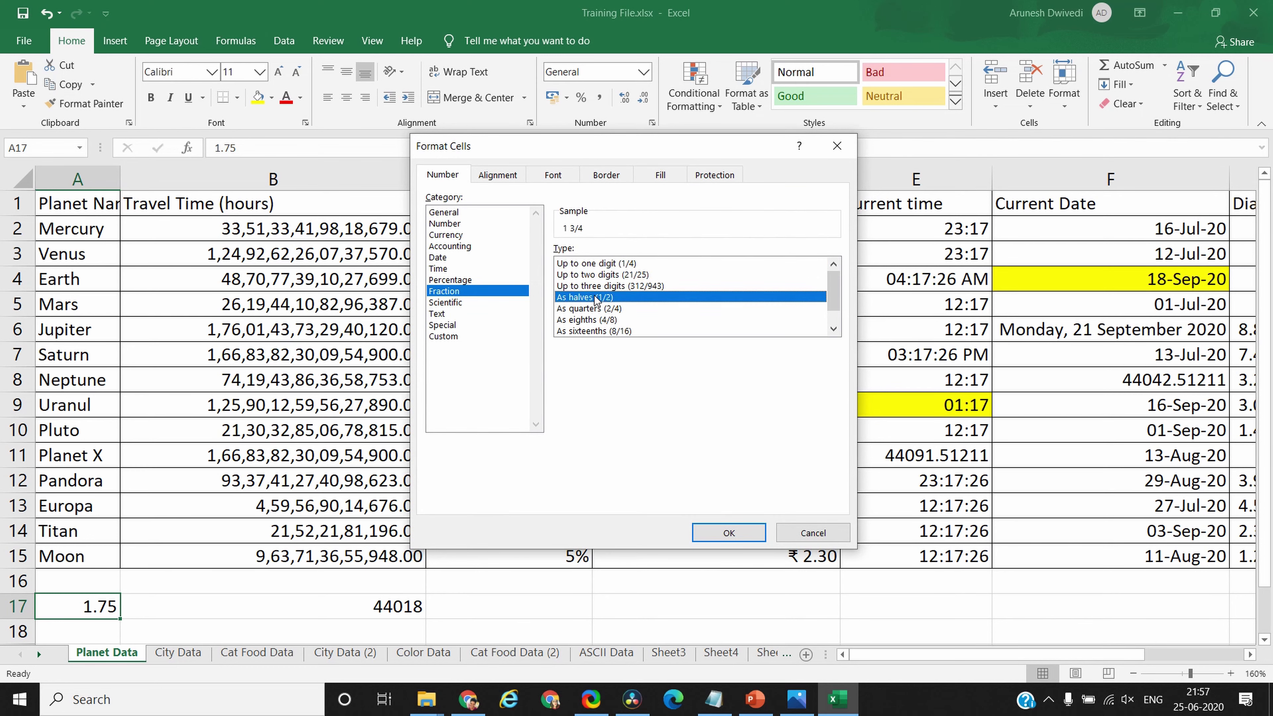
click(605, 320)
click(613, 332)
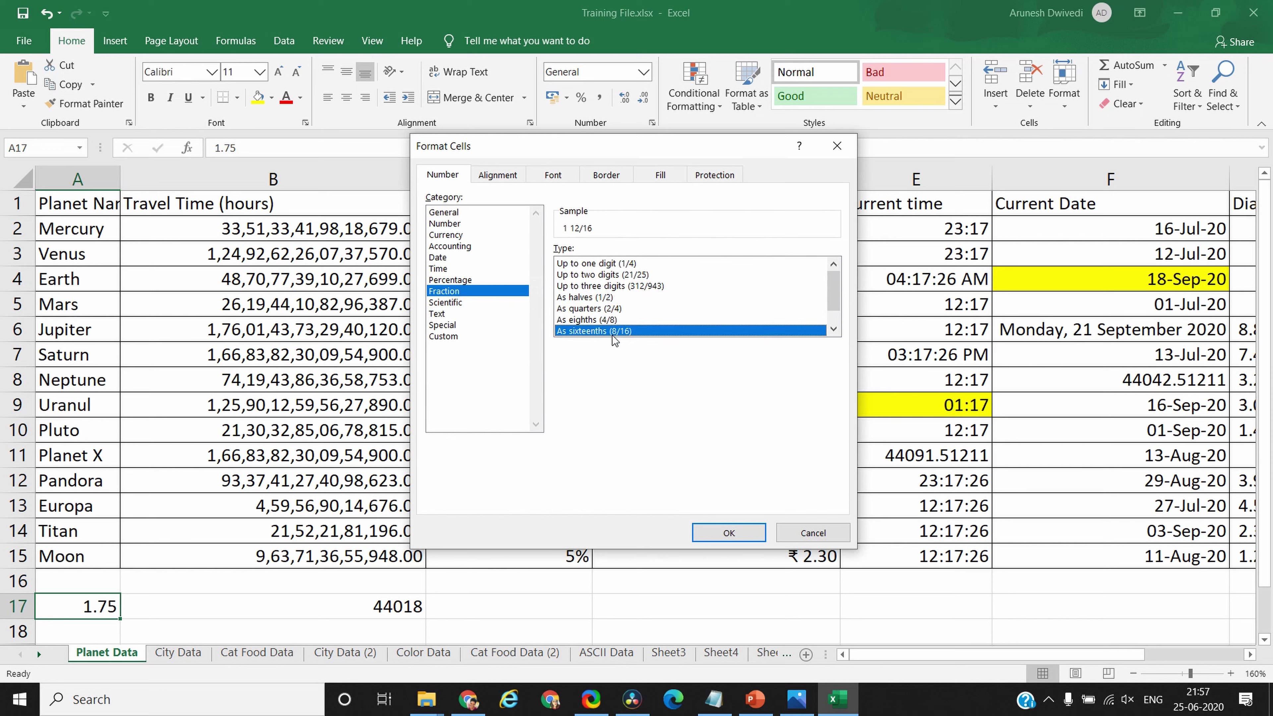
scroll(840, 300, down, 1)
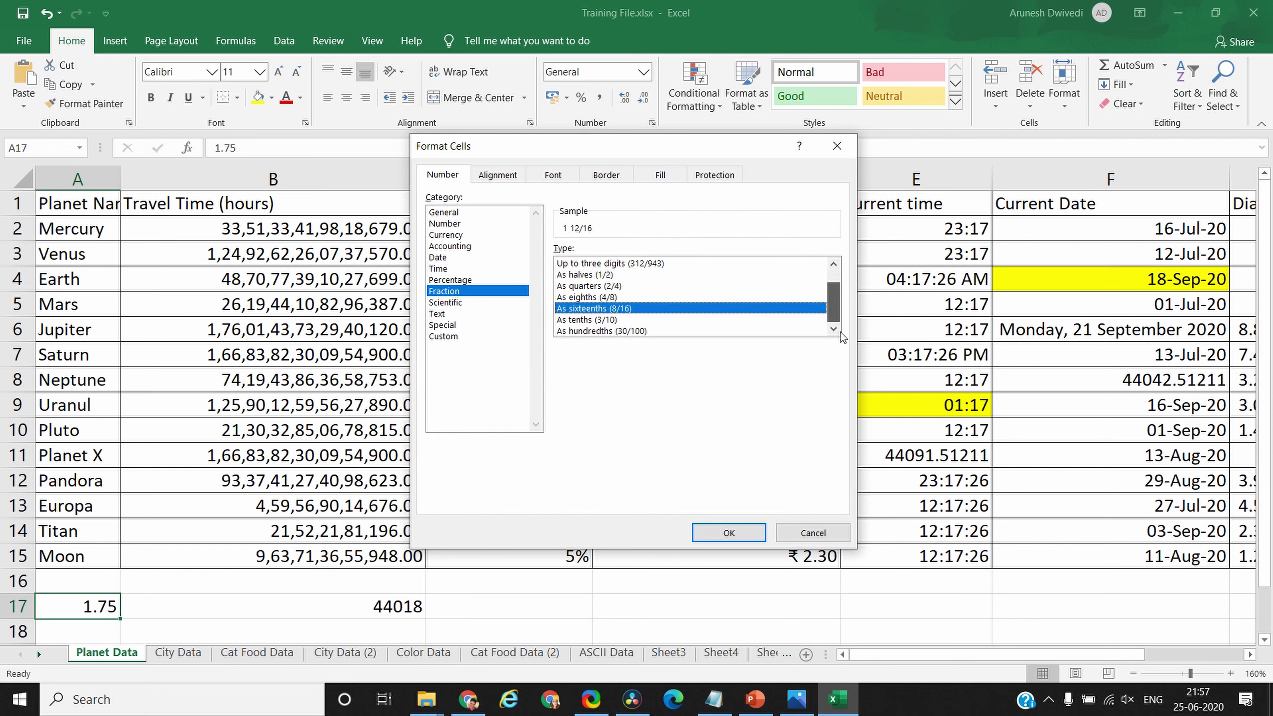
click(591, 331)
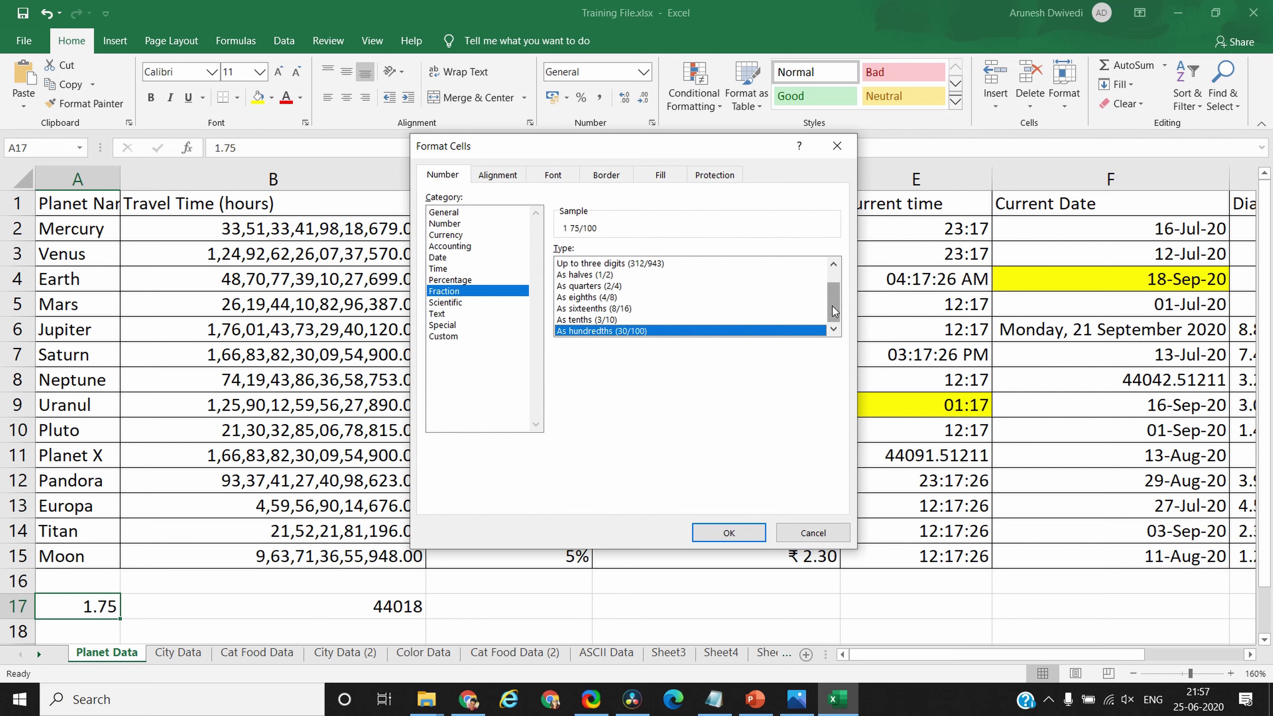
Apply the Fraction type "Up to one digit (1/4)" to cell A17
scroll(834, 280, up, 1)
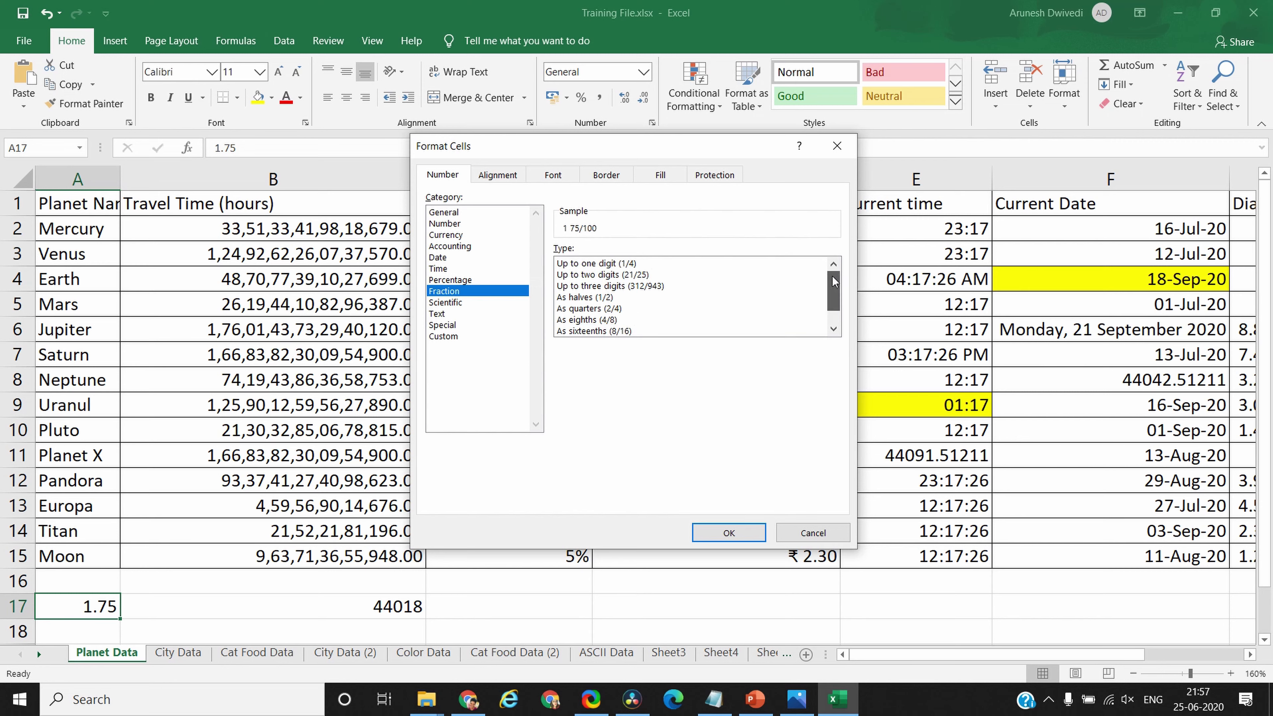
click(620, 265)
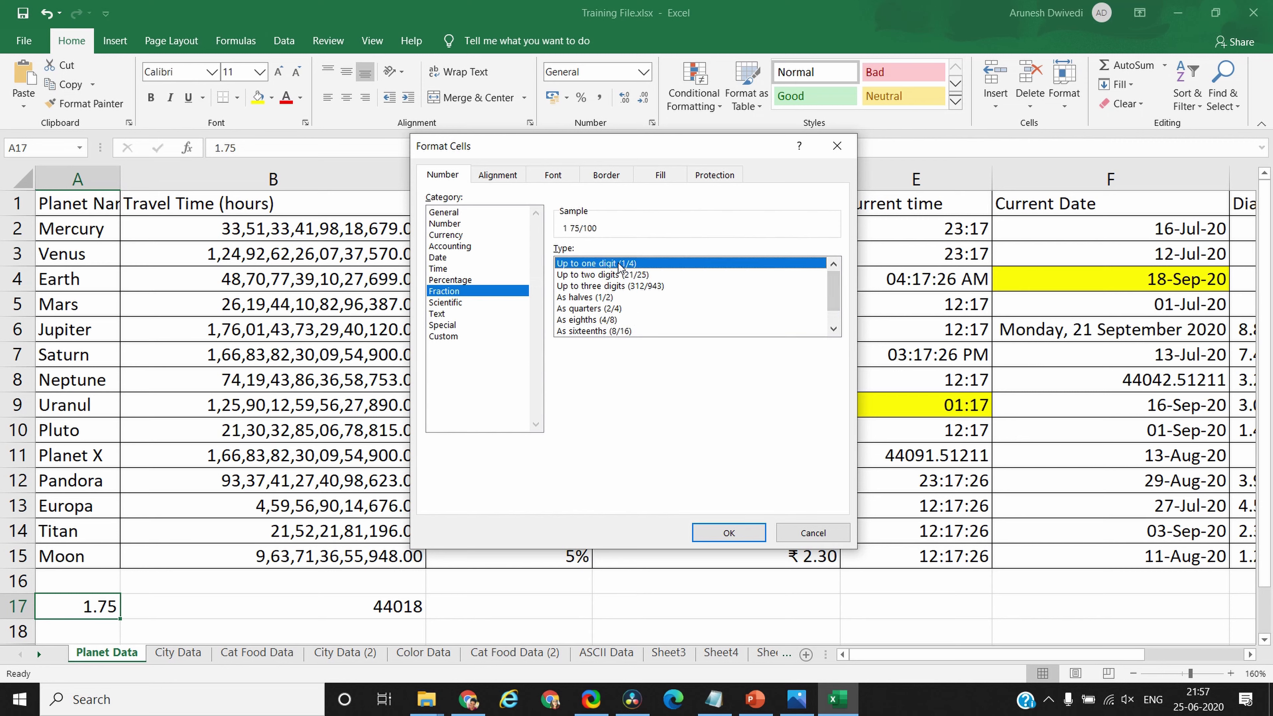
click(726, 532)
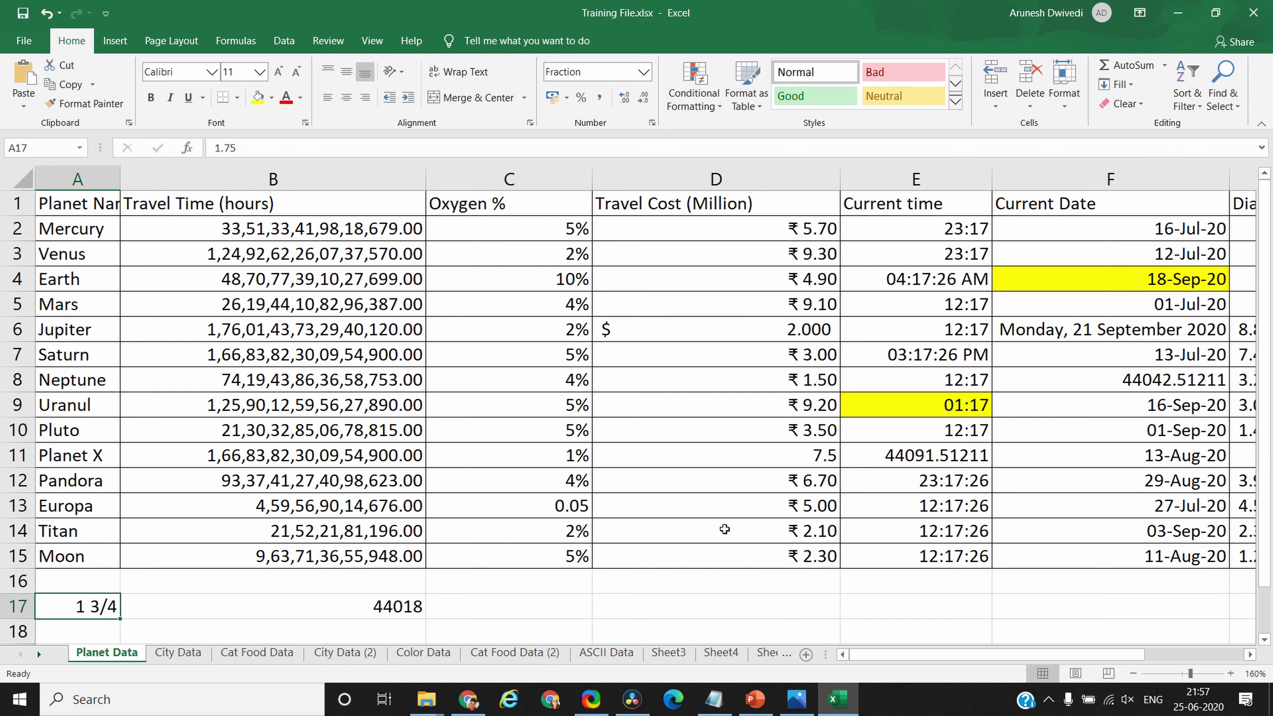
Try the Scientific format with 7 decimal places on cell A17, and close the settings without applying it
key(ctrl+1)
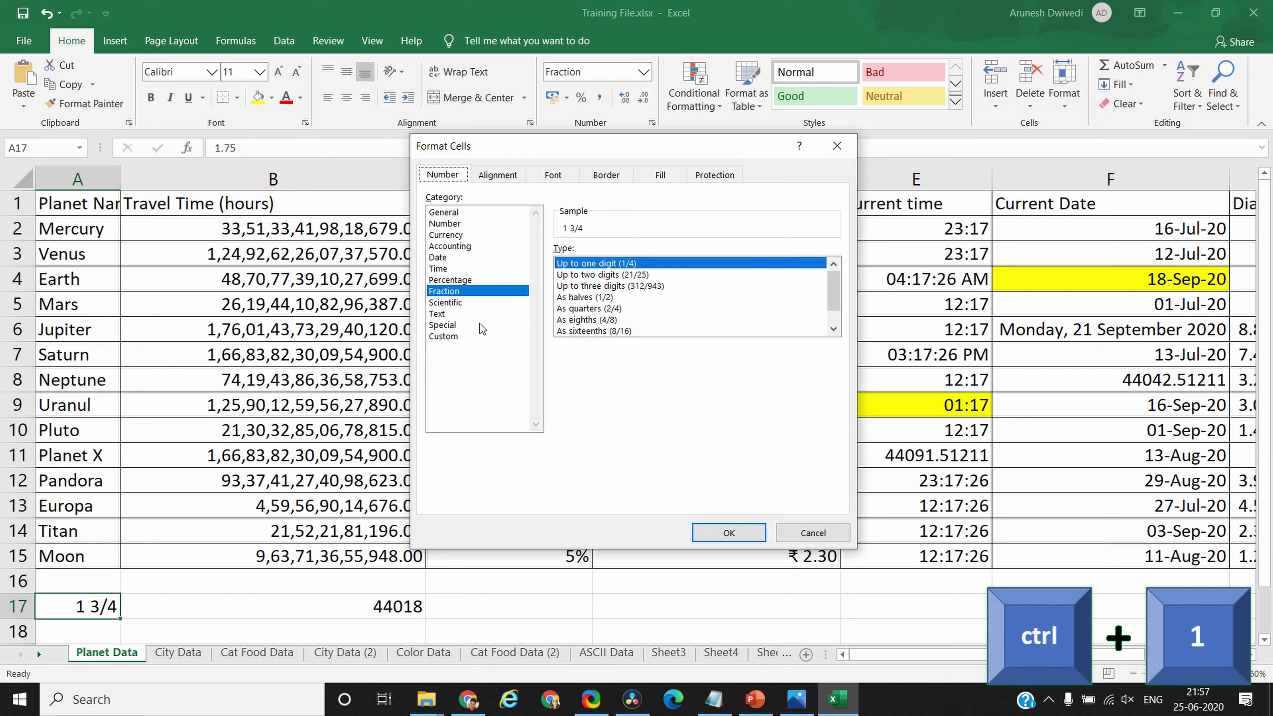
click(463, 304)
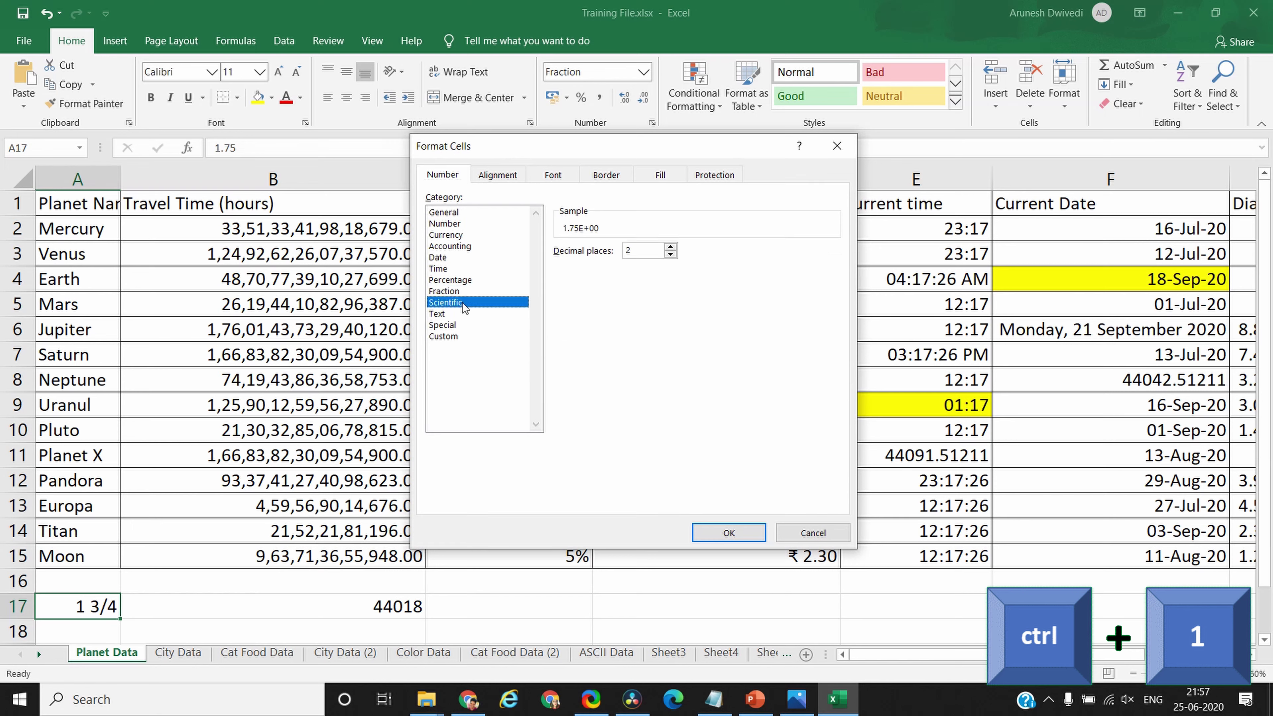
click(670, 247)
click(670, 248)
click(670, 248)
click(671, 248)
click(670, 247)
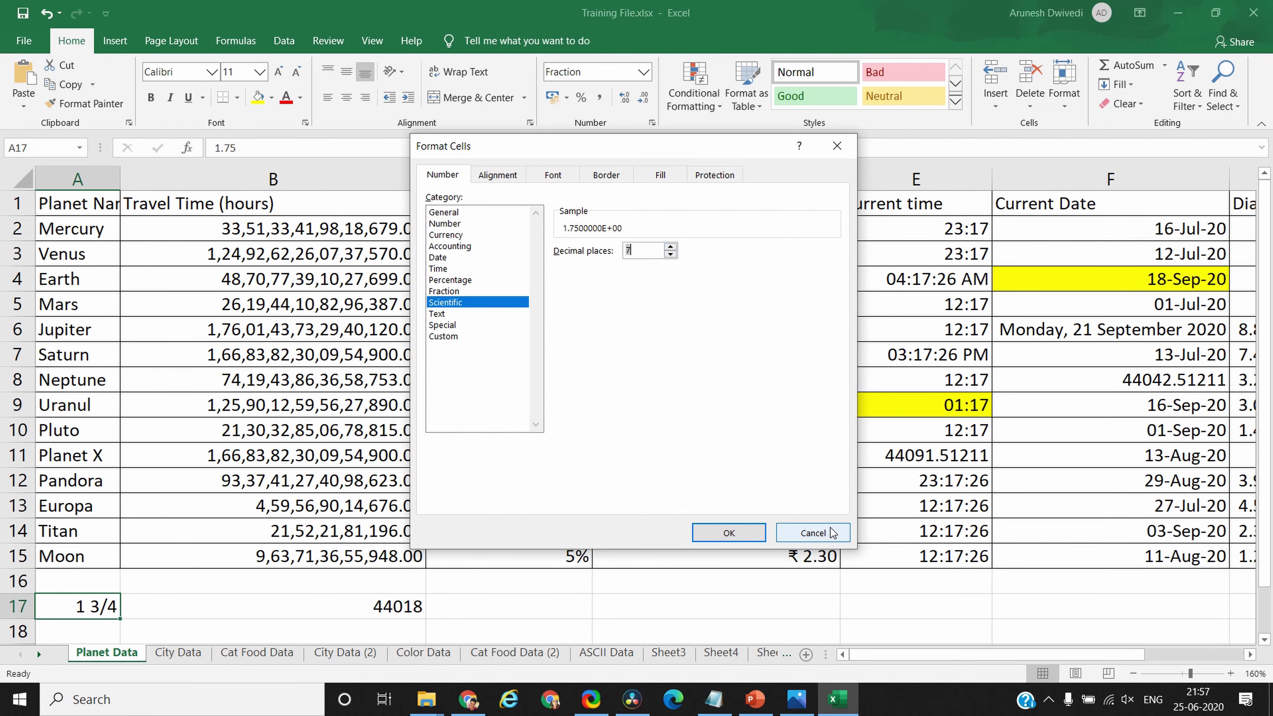
click(815, 533)
Format the travel times in cells B2:B6 as Scientific with 3 decimal places
click(376, 233)
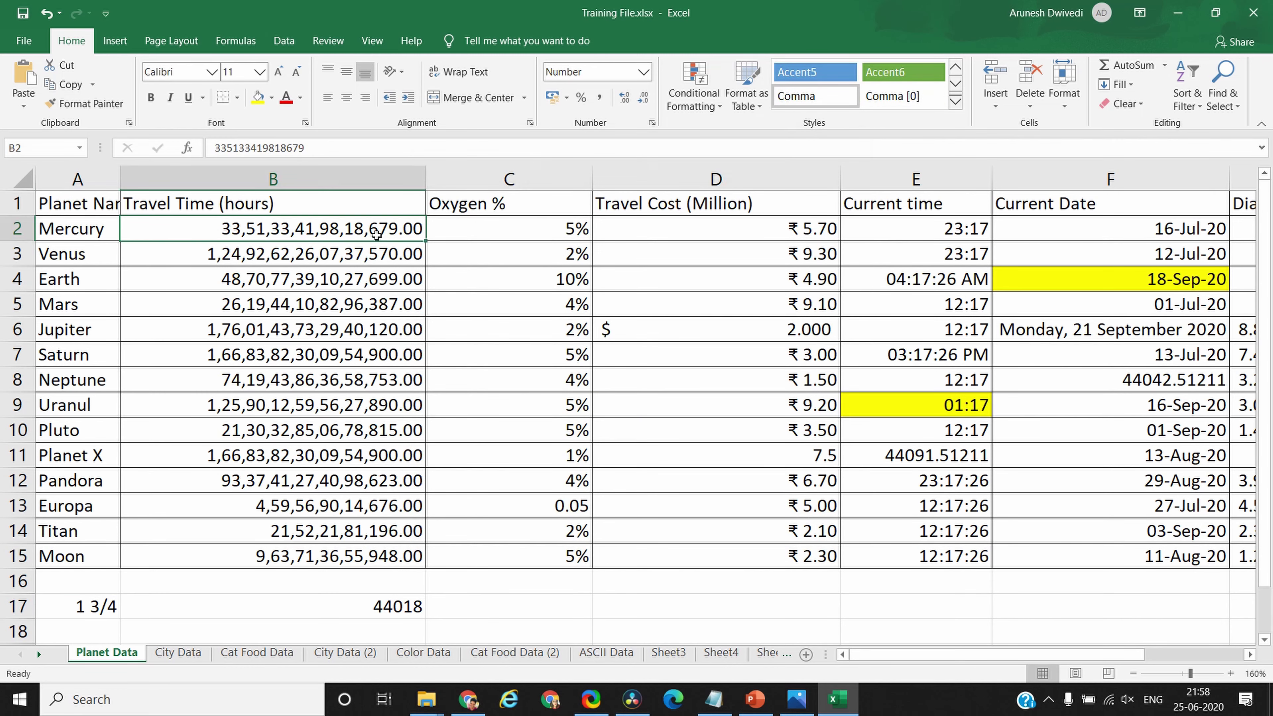
key(shift+Down)
key(shift+Down)
key(shift+Down)
key(shift+Down)
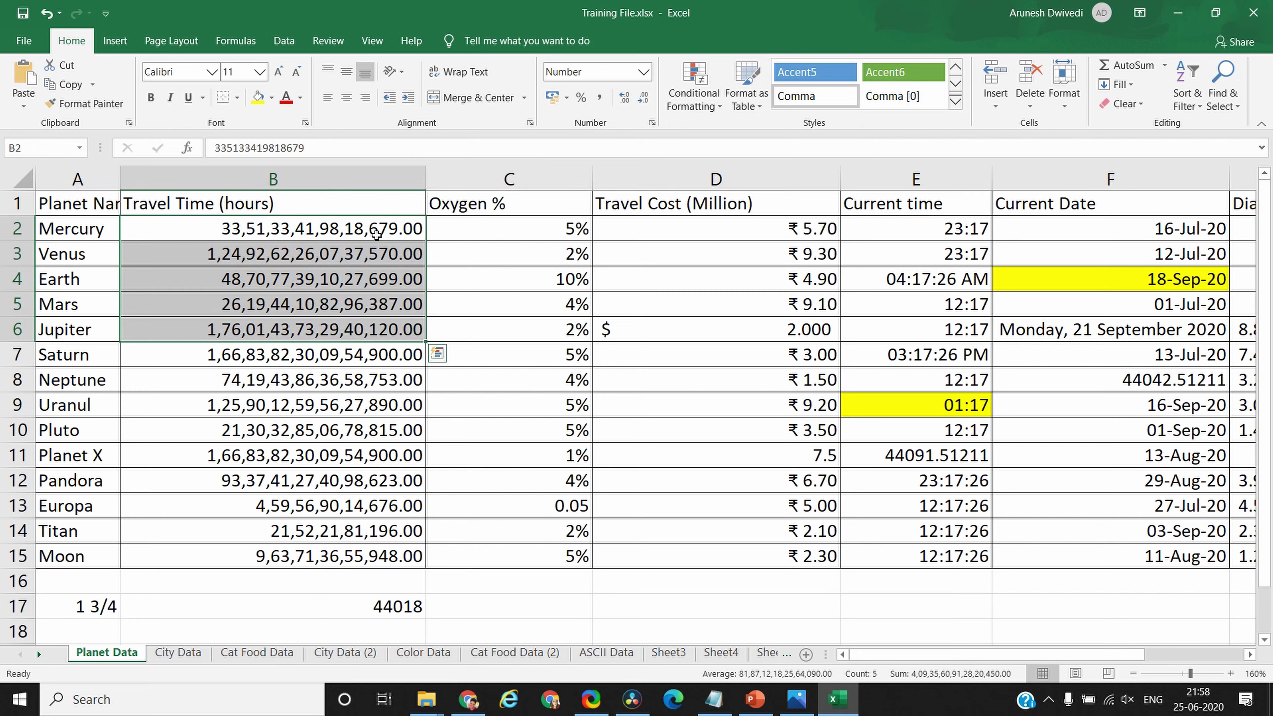
key(ctrl+1)
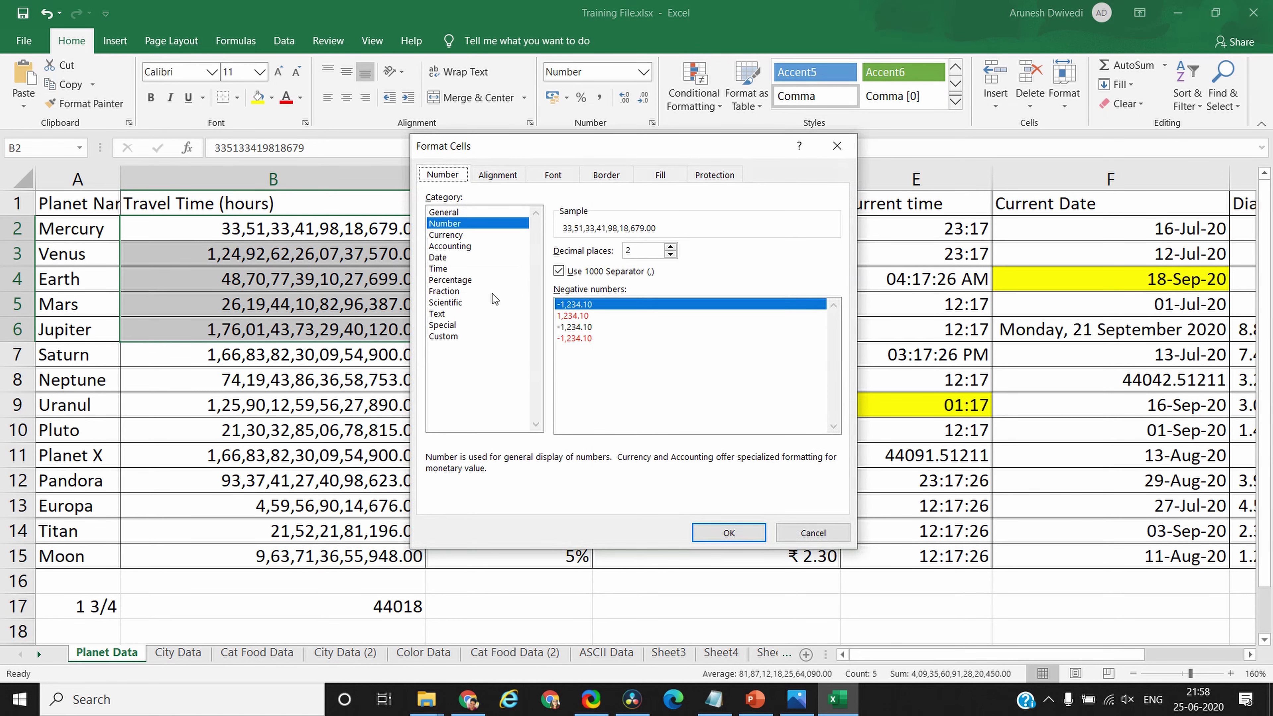
click(458, 303)
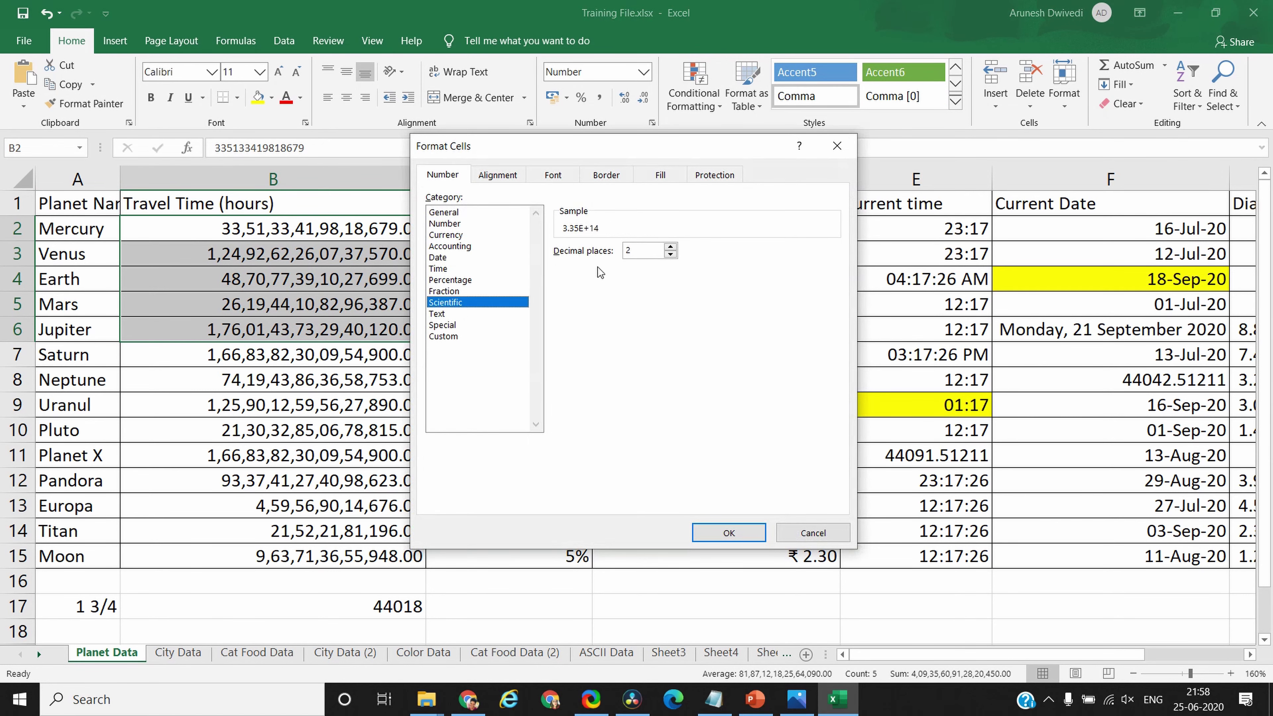
click(670, 246)
click(729, 533)
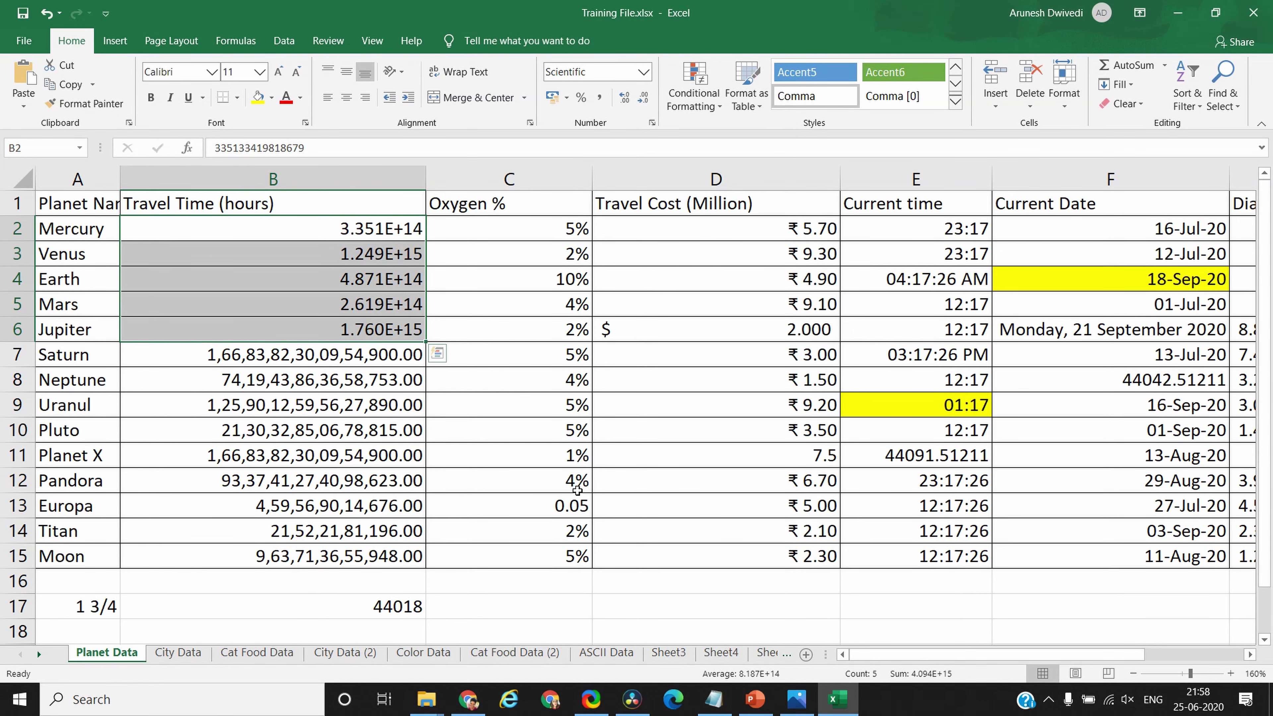
Try the Text format on cells B2:B6, and close the settings without applying it
key(ctrl+1)
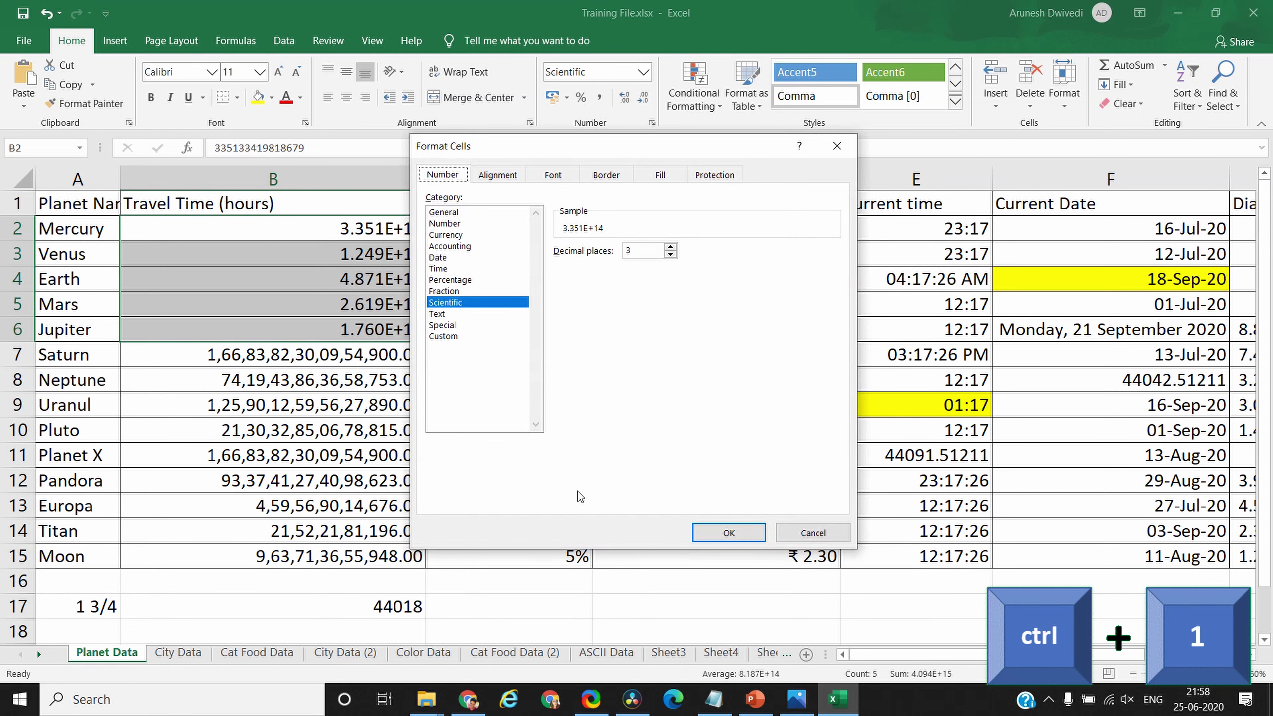
click(438, 314)
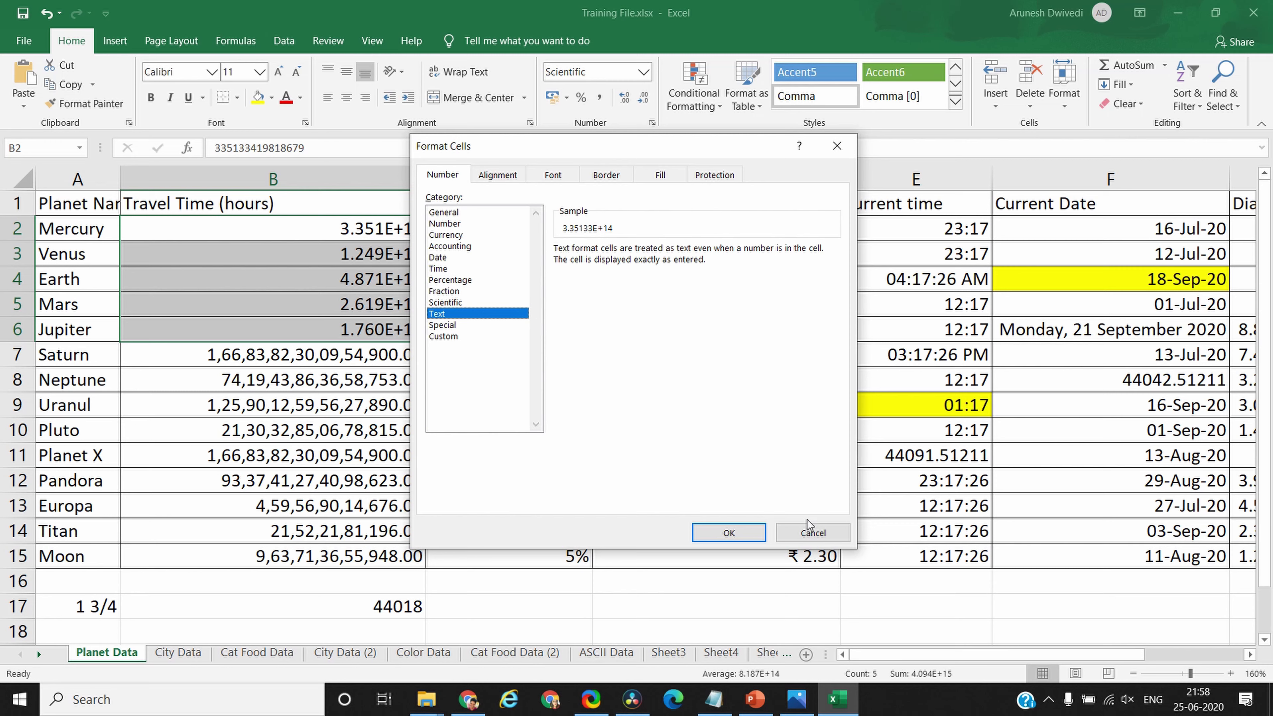
click(817, 535)
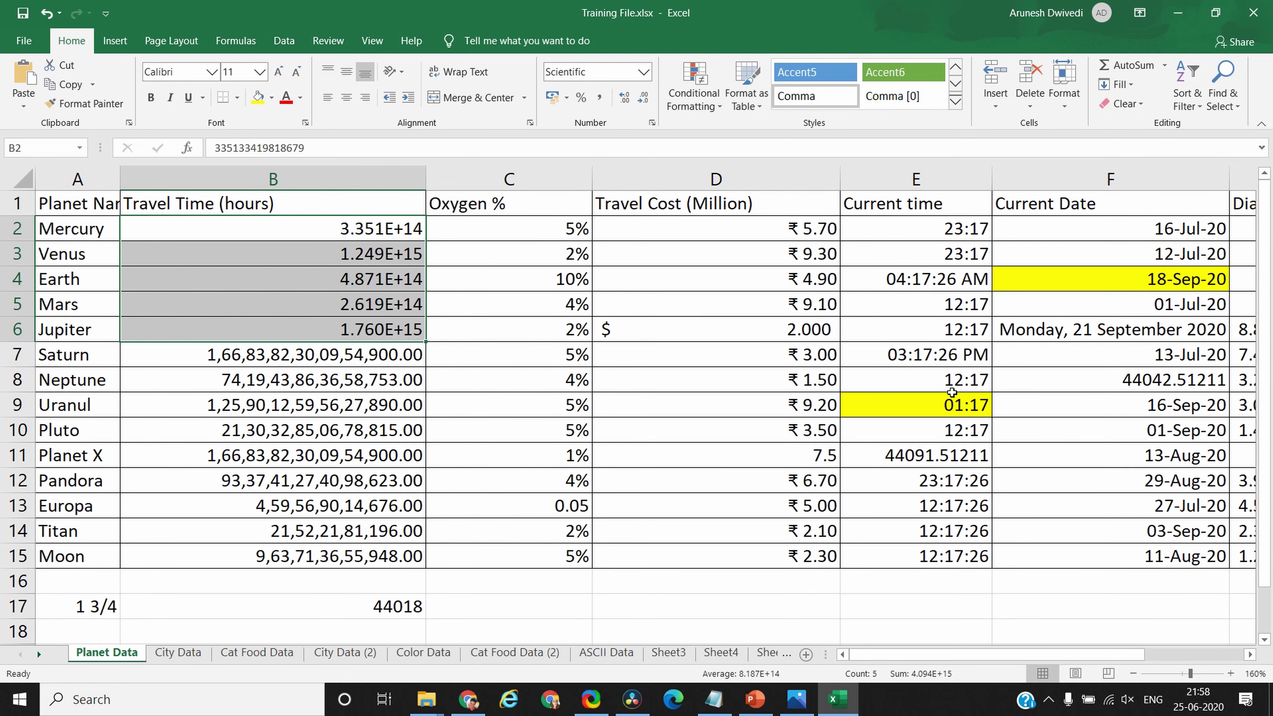
Apply the Text number format to the yellow time cell E9
click(923, 405)
key(ctrl+1)
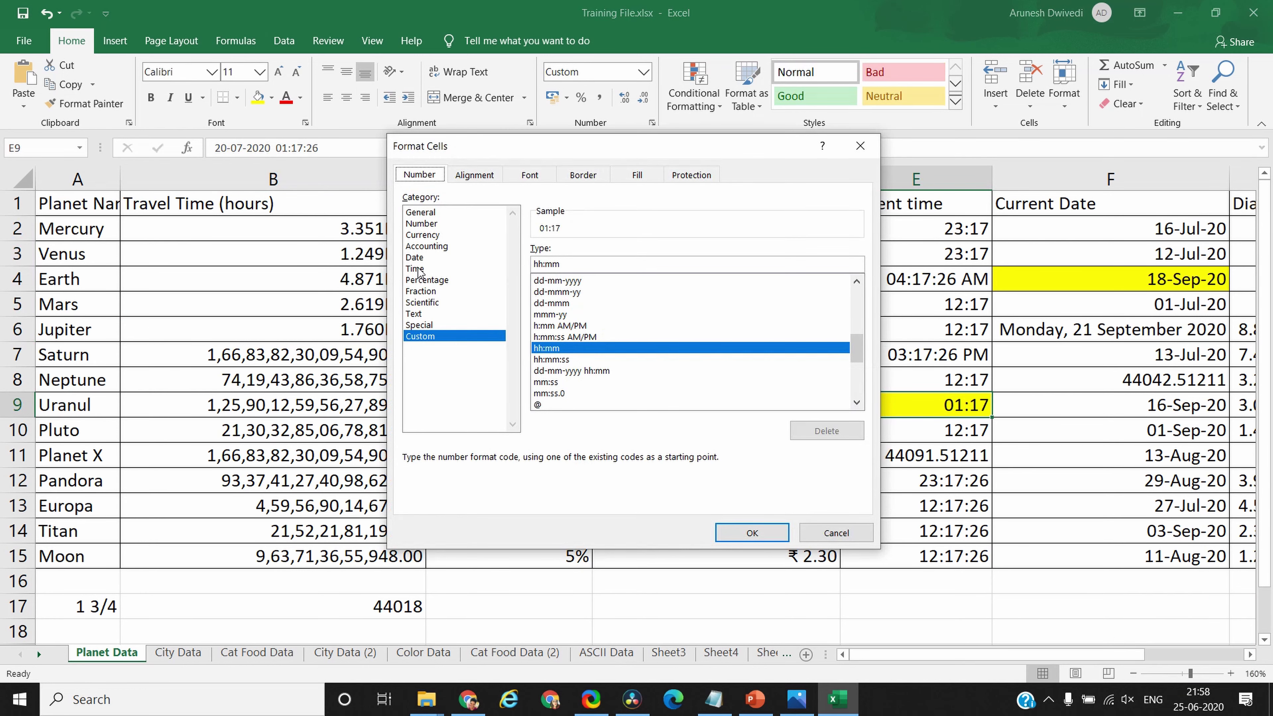
click(420, 313)
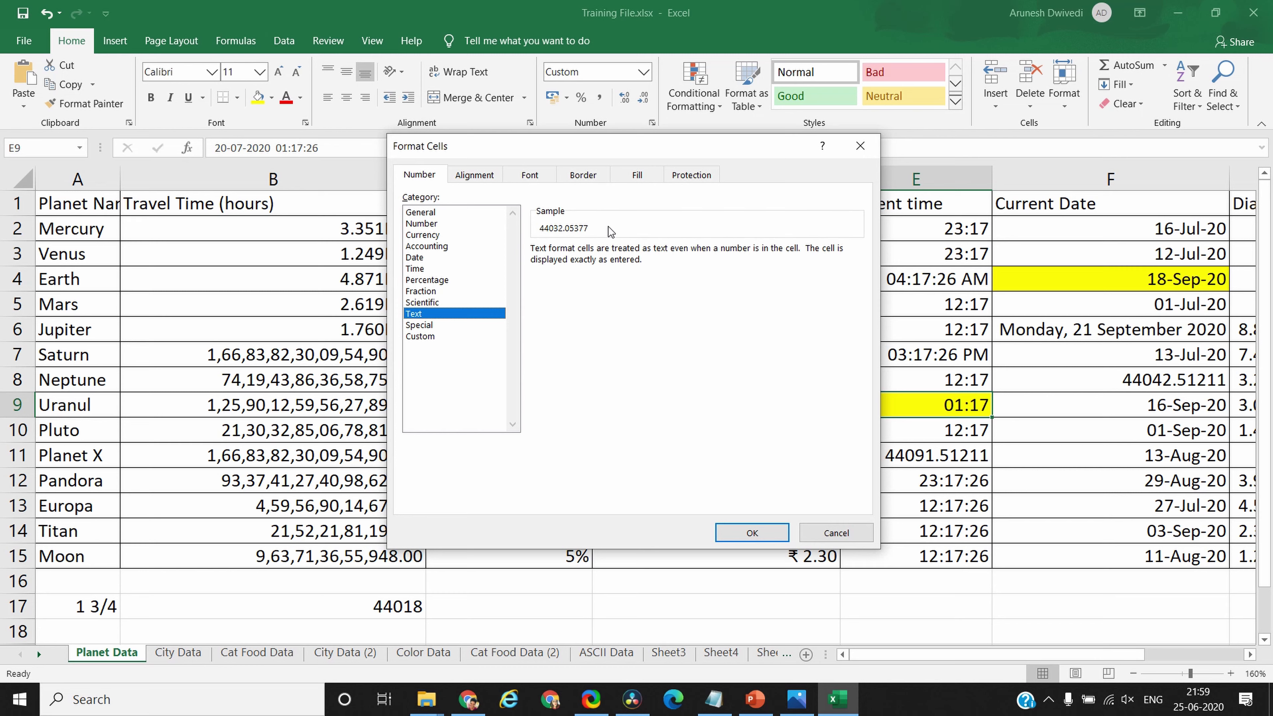
click(763, 532)
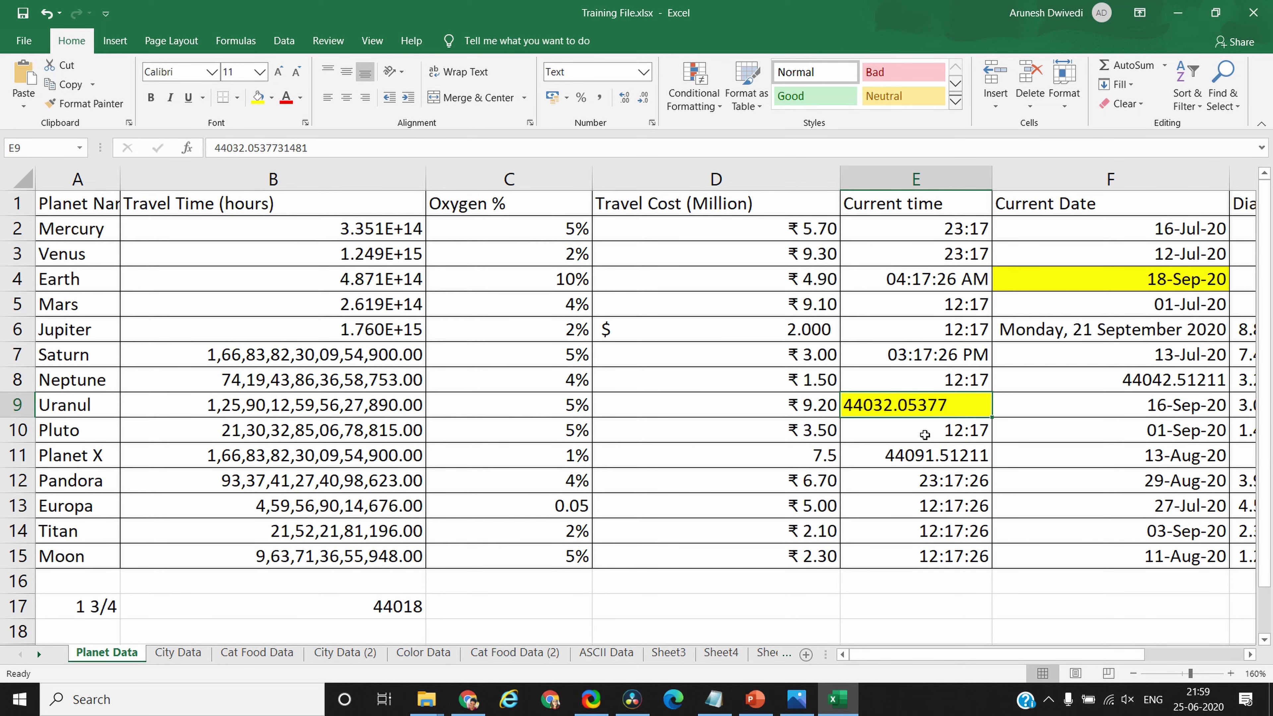
Apply the General number format to cell E12 and fill the cell with red
click(950, 485)
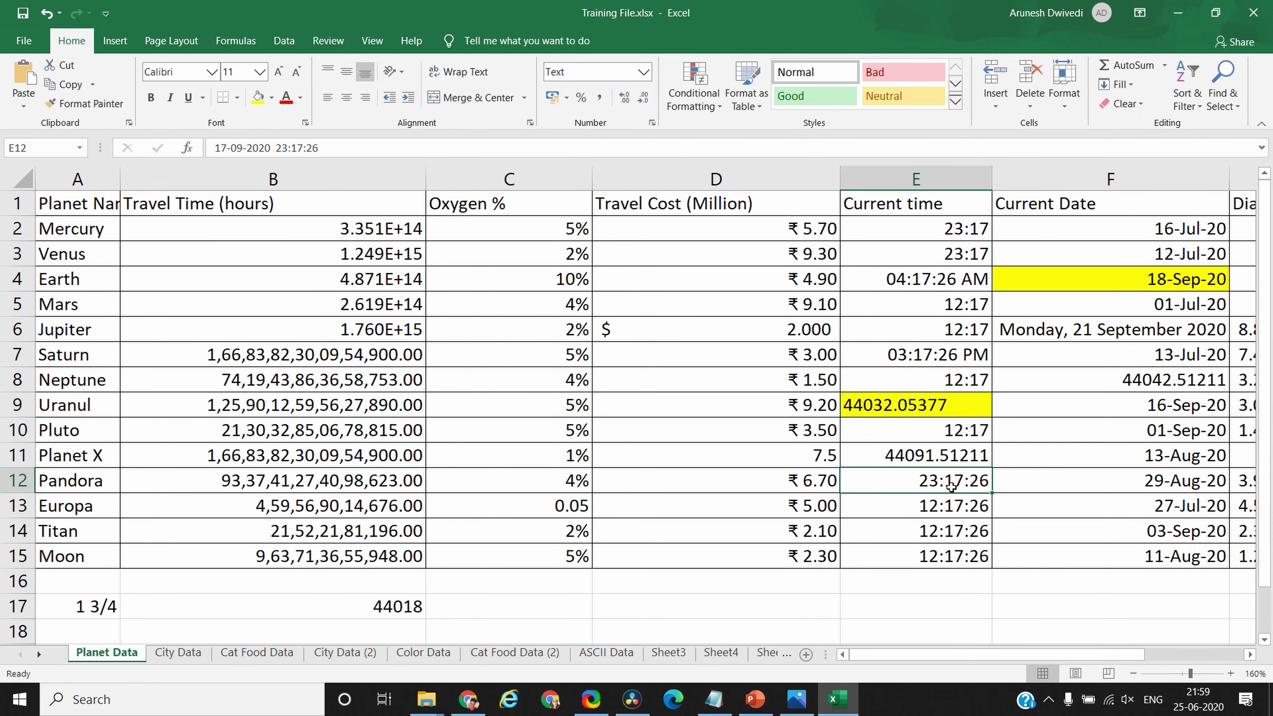
key(ctrl+shift+asciitilde)
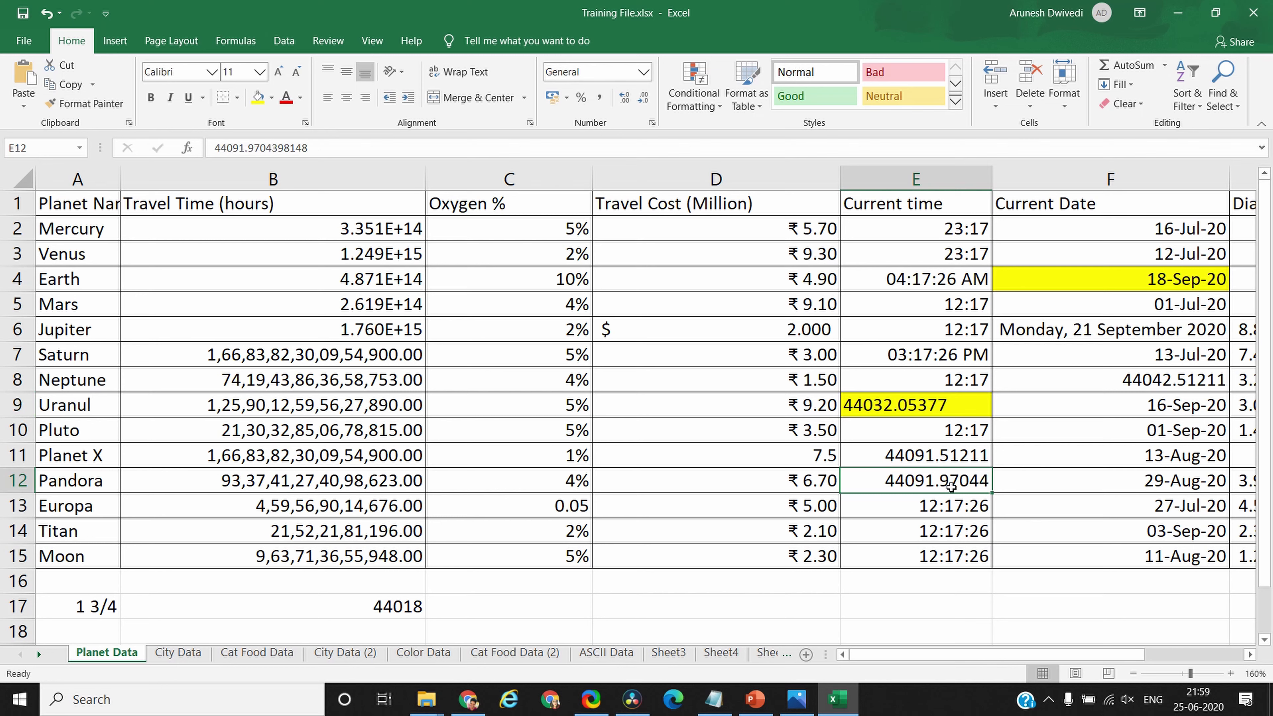
click(271, 97)
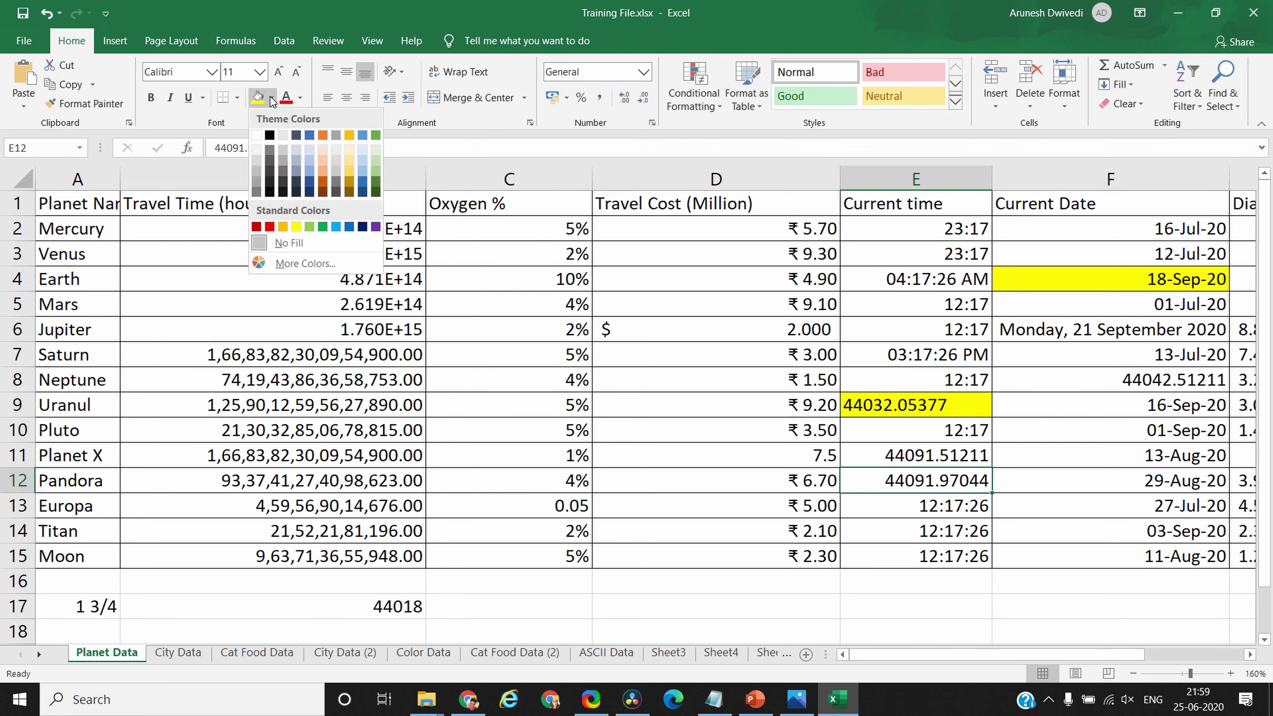
click(270, 226)
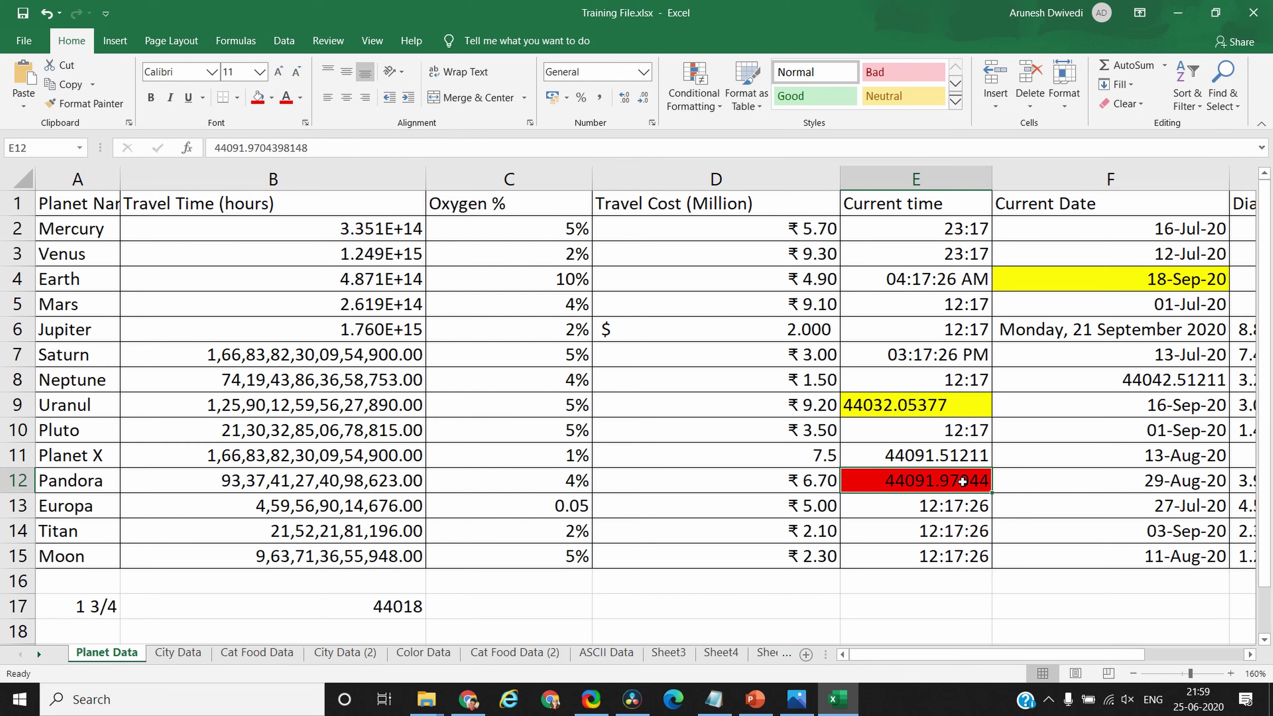
click(956, 402)
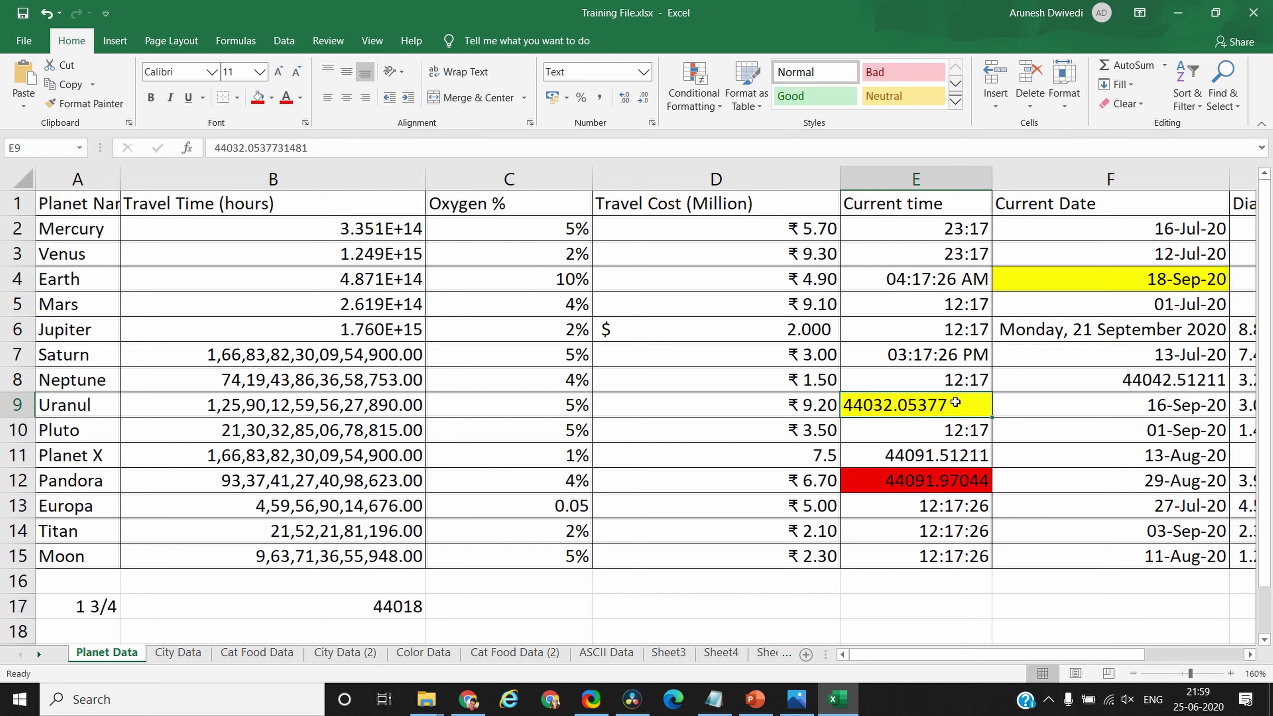
click(387, 353)
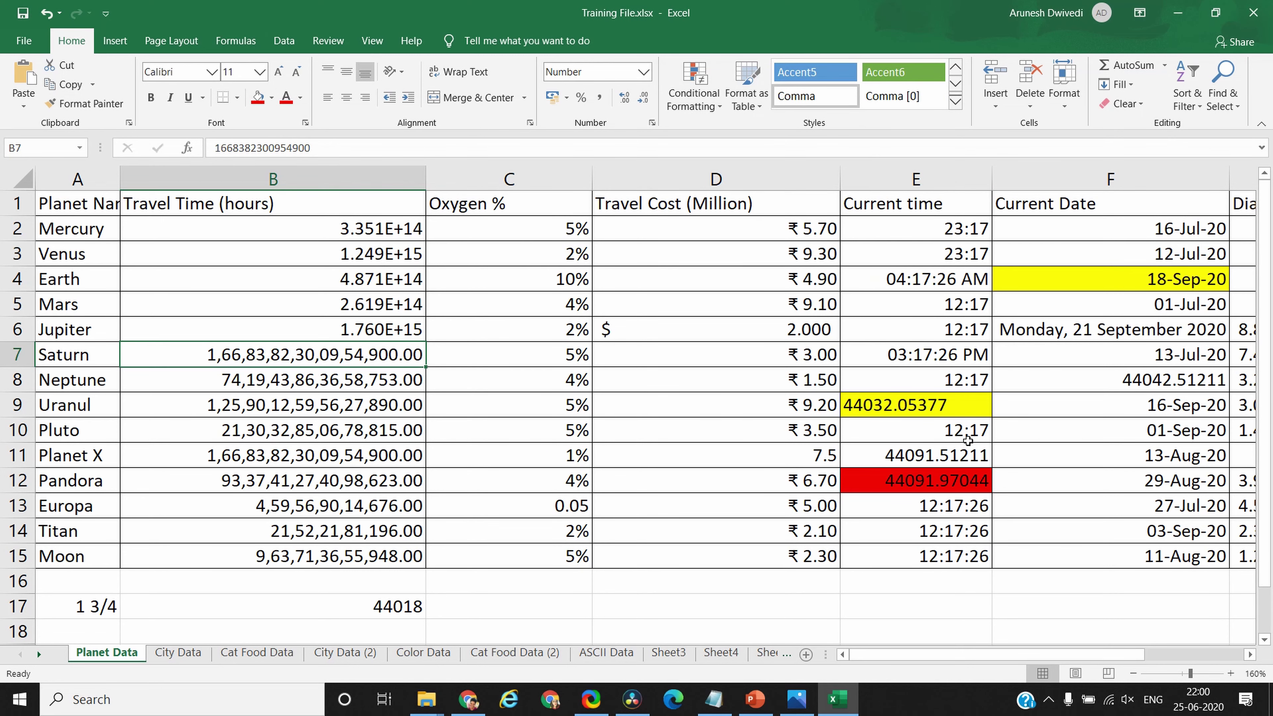
Replace the custom number format code for cells E7:F7 with "dd-mm-yy ddddd hh:mm:ss:ms"
drag(927, 355, 1077, 355)
key(ctrl+1)
click(444, 336)
click(634, 264)
key(BackSpace)
key(BackSpace)
key(BackSpace)
key(BackSpace)
key(BackSpace)
key(BackSpace)
key(BackSpace)
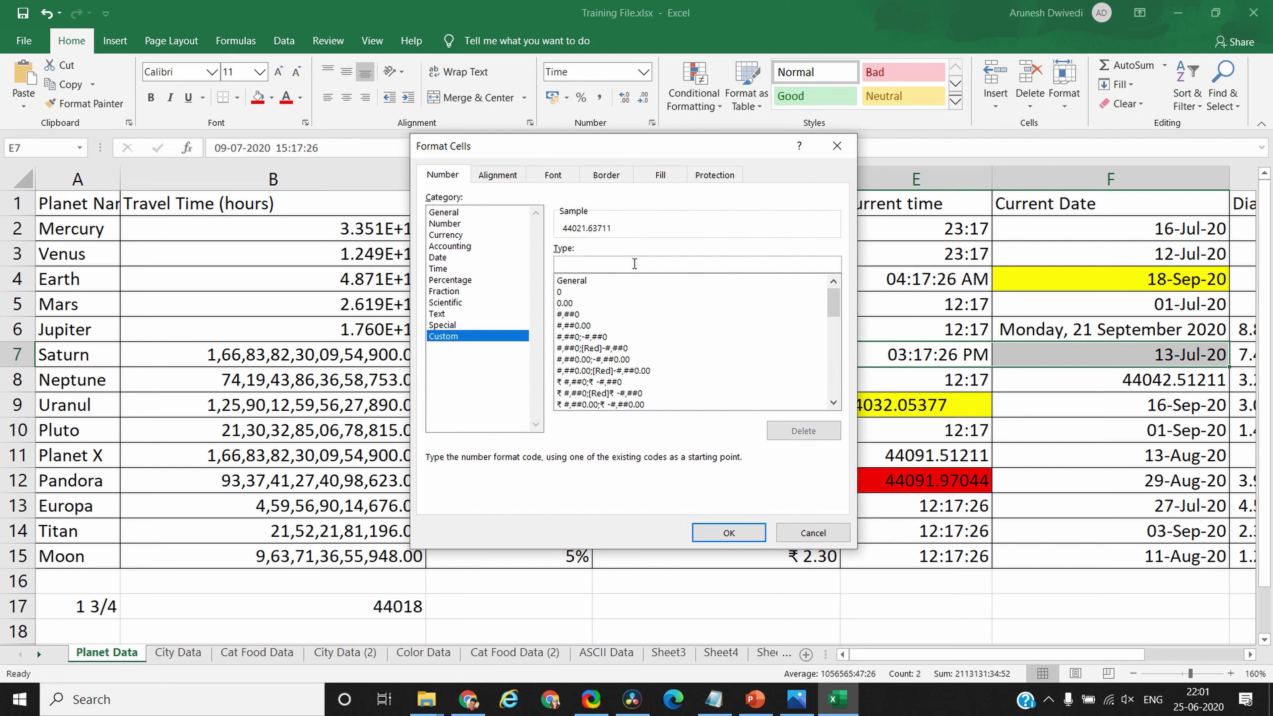
text(dd-mm-yy ddddd)
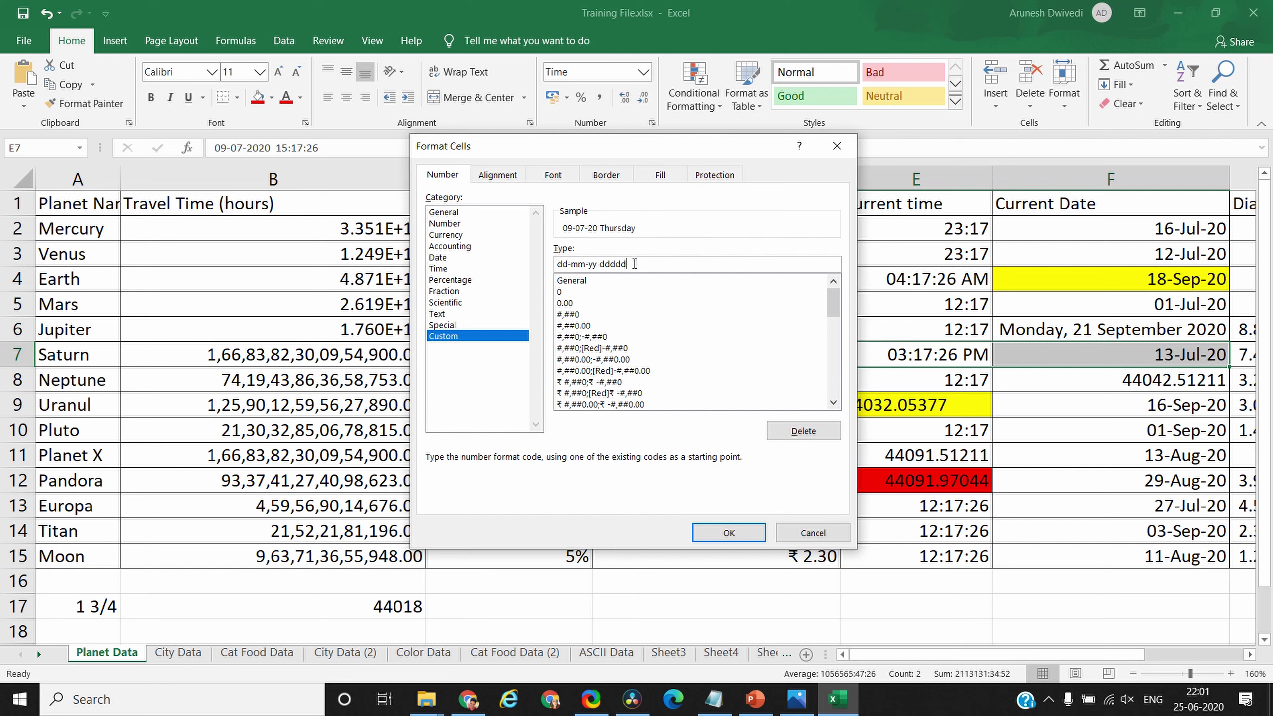
text( hh:mm:ss:ms)
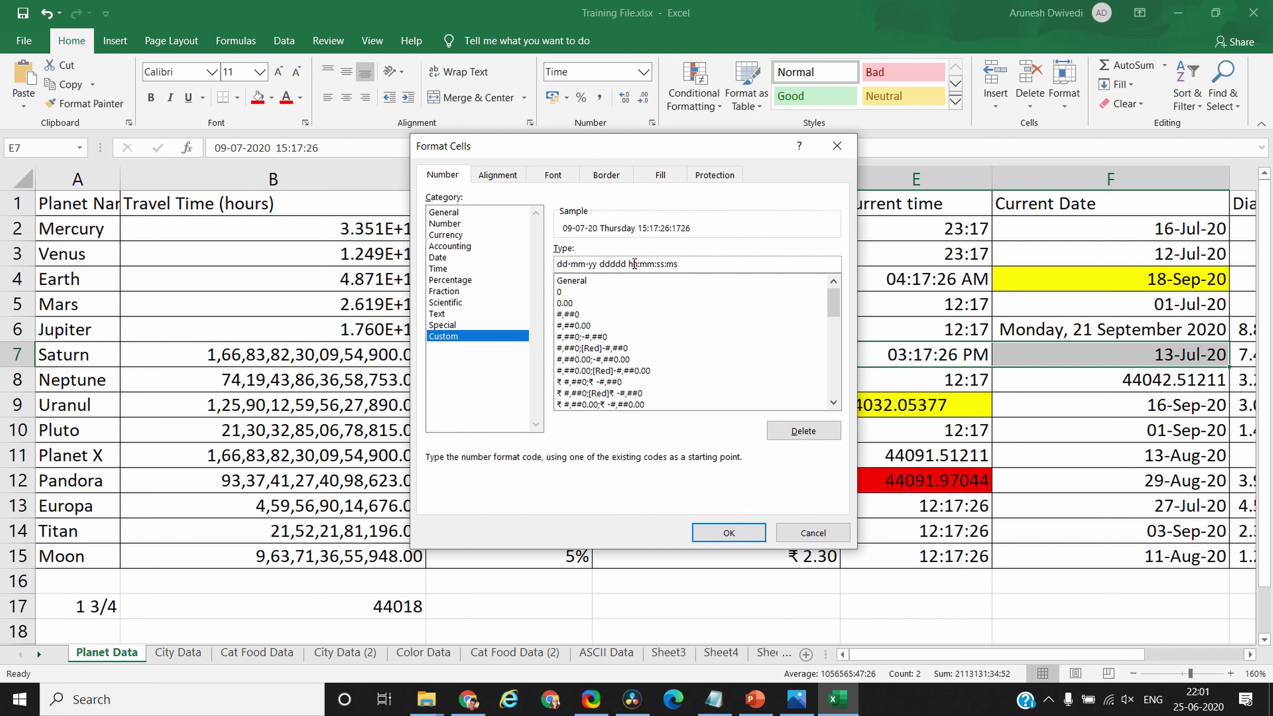